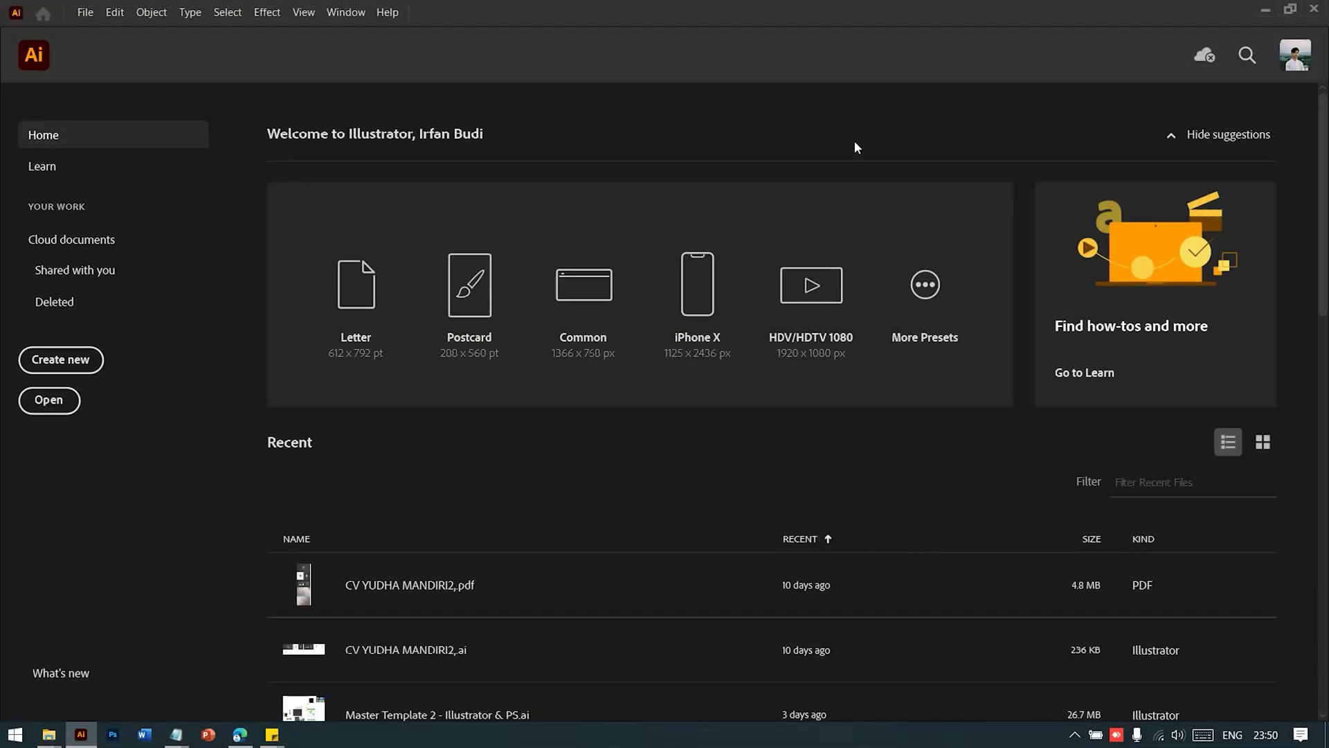
# - Start a new document and name it Belajar Artboard
pyautogui.click(61, 362)
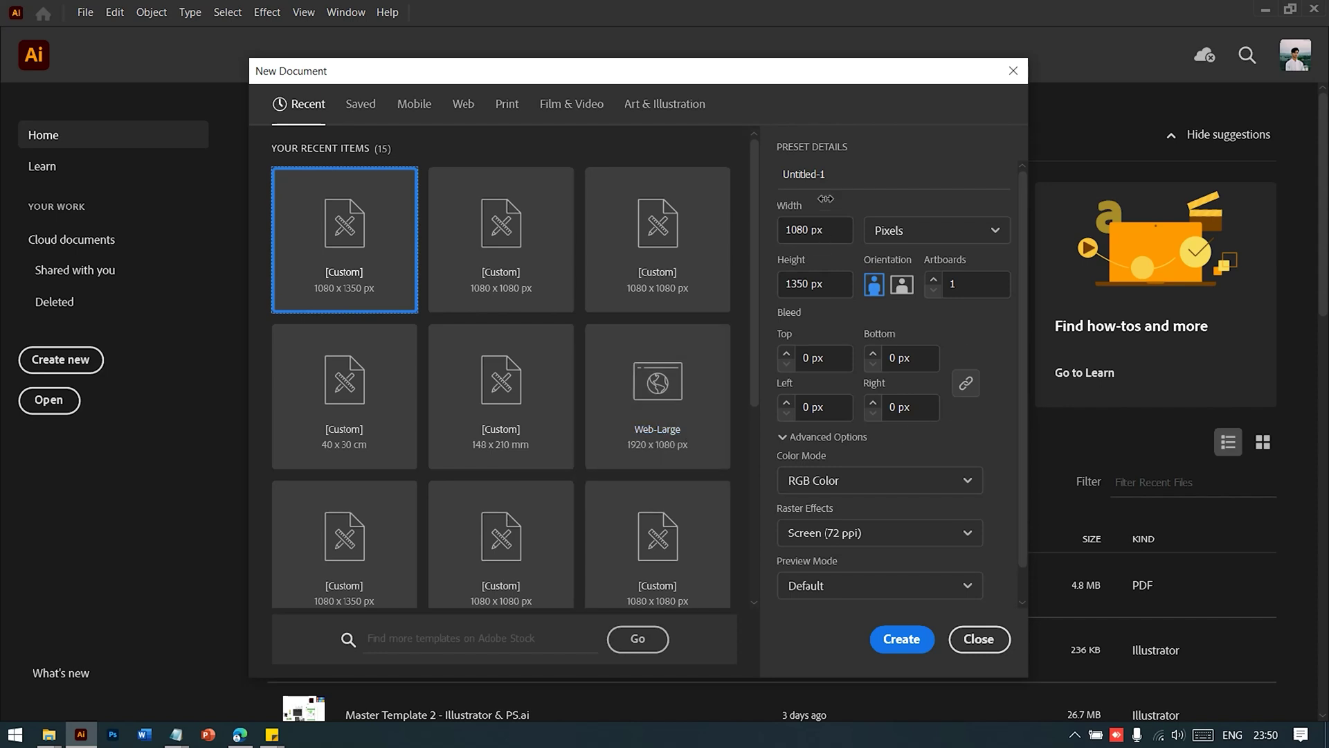
pyautogui.click(861, 181)
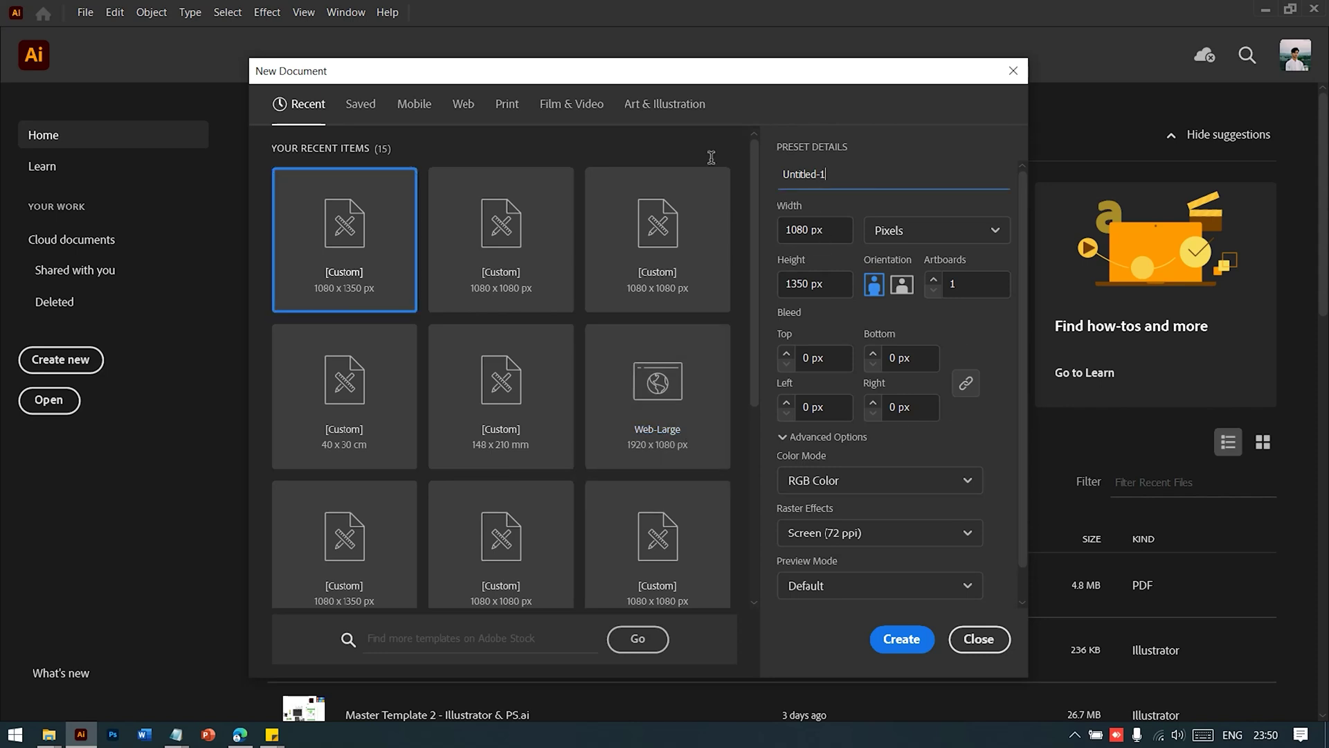
pyautogui.tripleClick(877, 168)
pyautogui.write('Belajar Artboard')
# - Change the document height from 1350 to 1080 px, giving a 1080 × 1080 px size
pyautogui.click(830, 228)
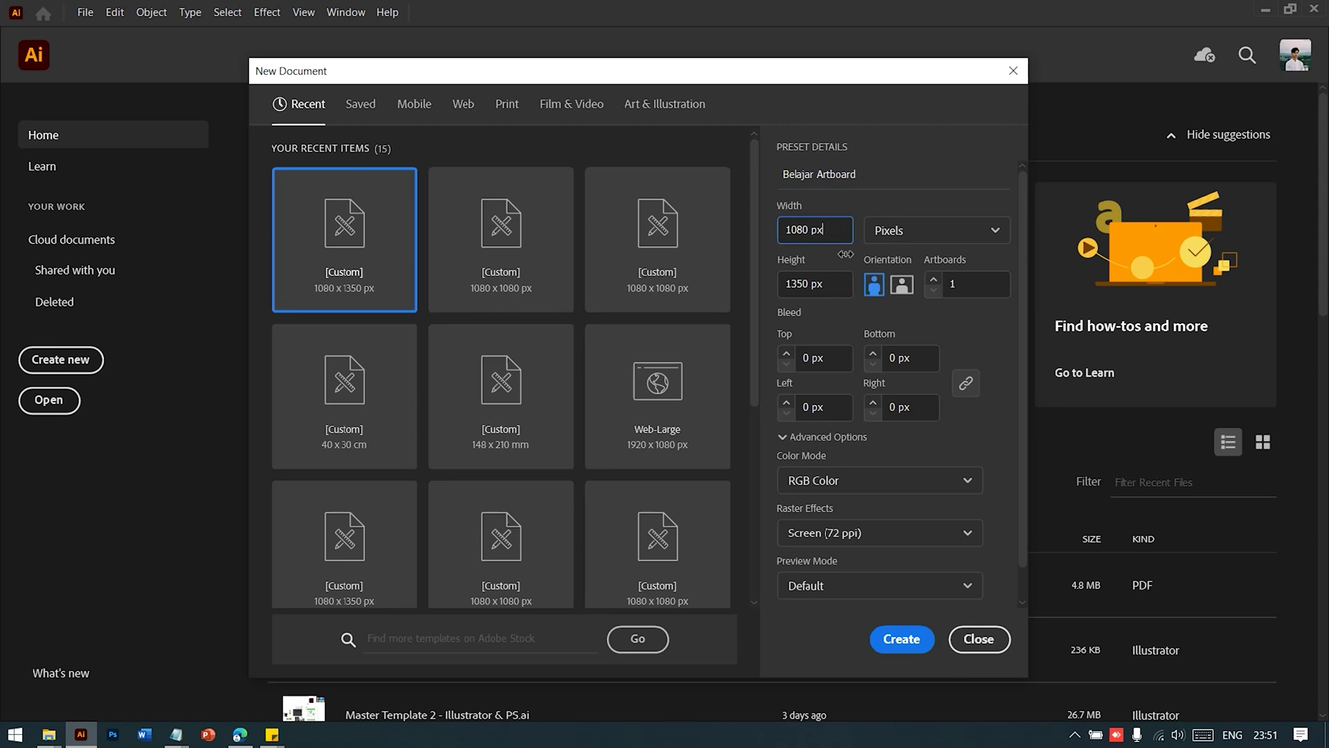
pyautogui.click(836, 289)
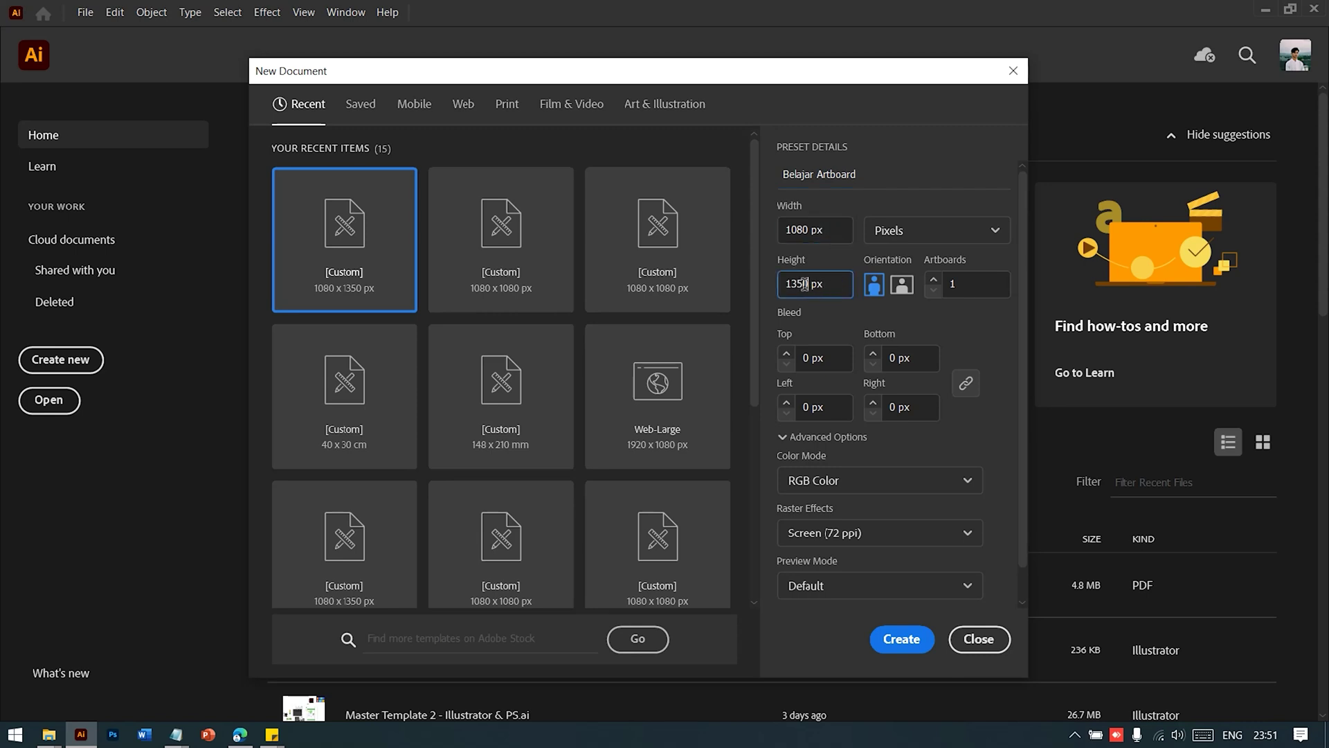
pyautogui.press('BackSpace')
pyautogui.press('BackSpace')
pyautogui.press('BackSpace')
pyautogui.write('08')
pyautogui.click(976, 283)
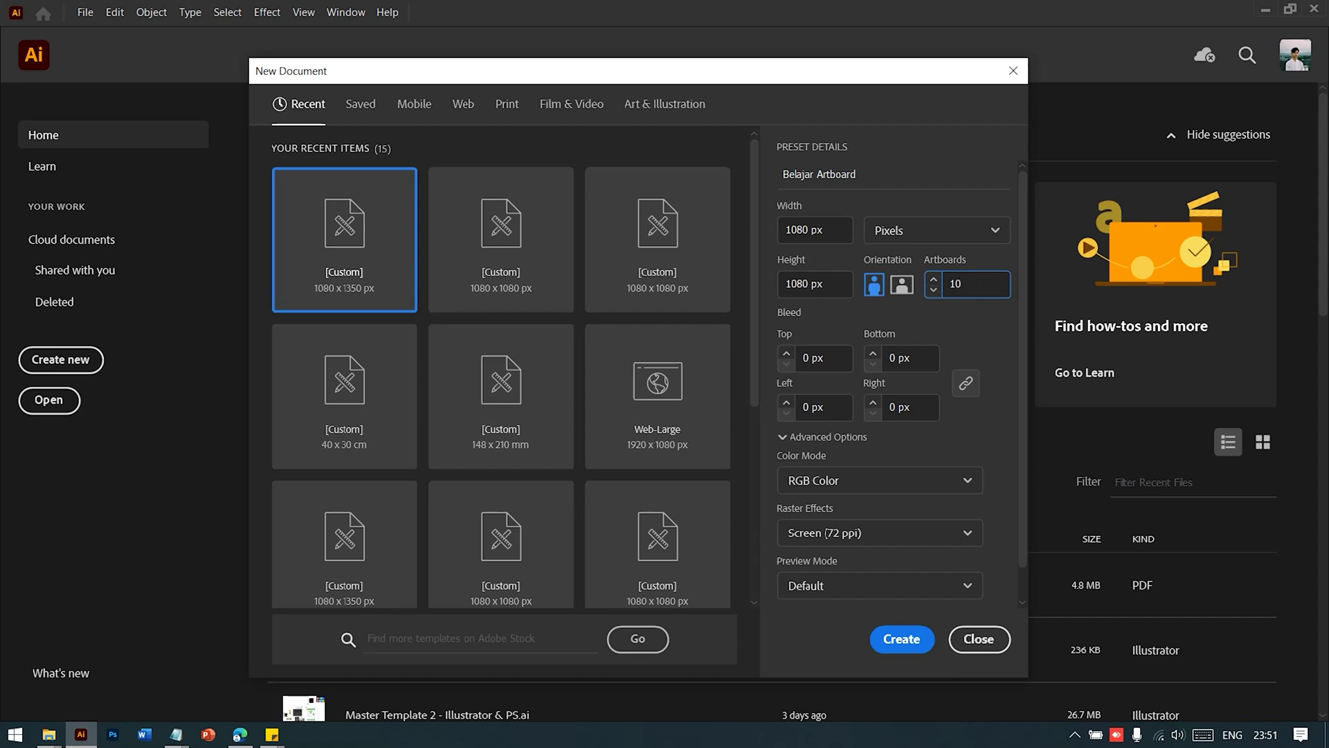
# - Keep Raster Effects at Screen (72 ppi) and create the 1080 × 1080 px document
pyautogui.click(900, 232)
pyautogui.click(886, 534)
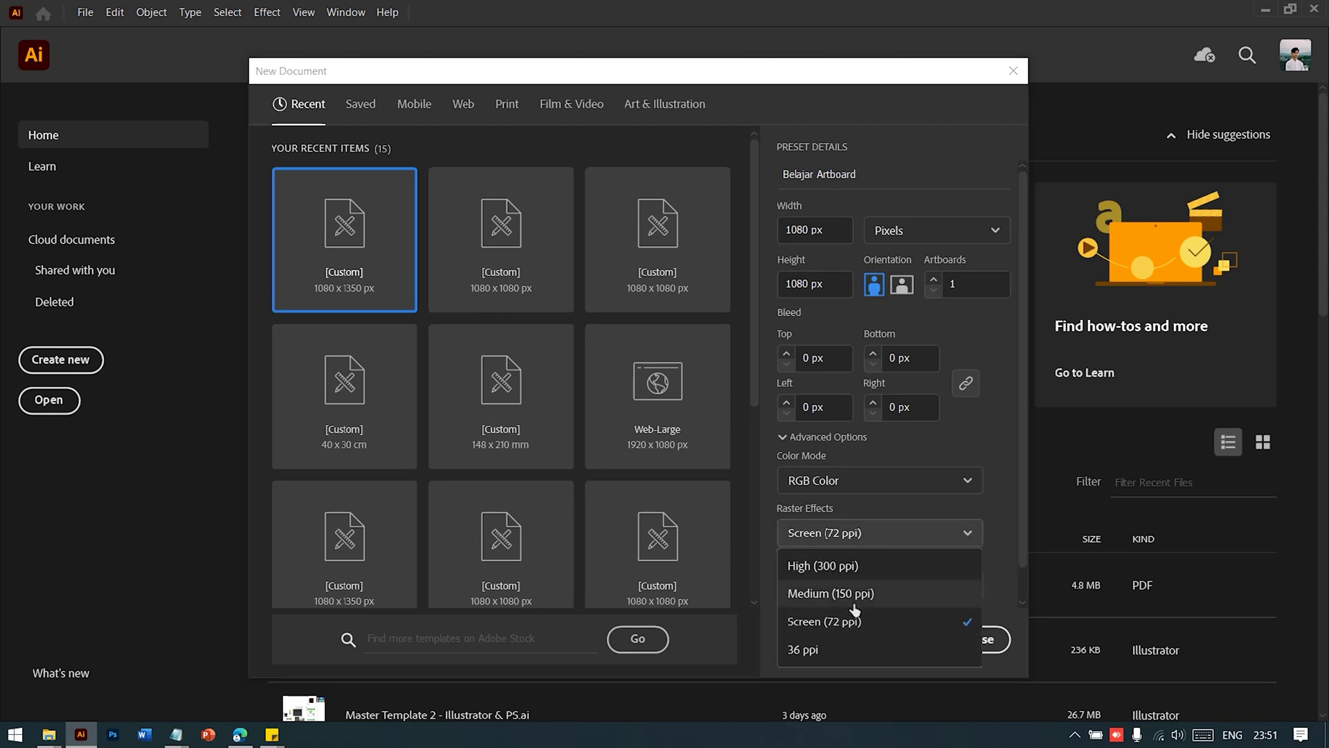
pyautogui.click(900, 536)
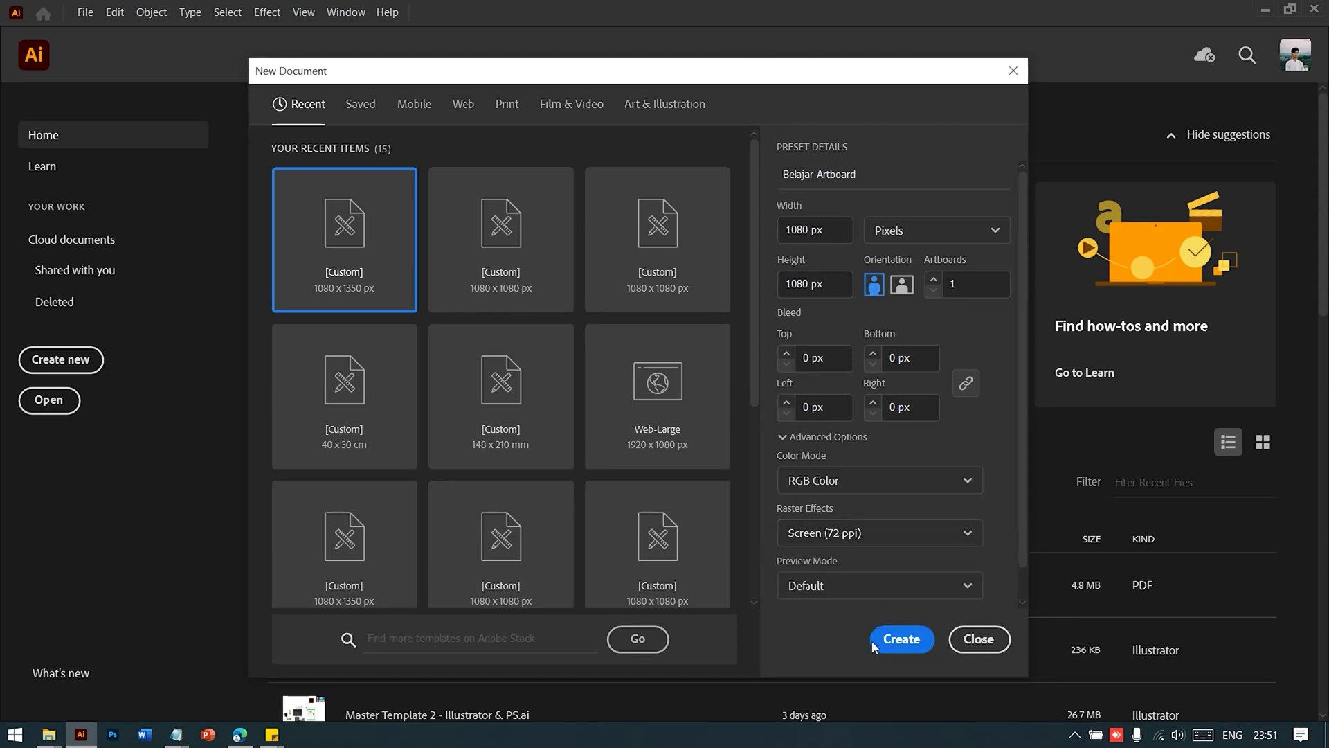
pyautogui.click(901, 641)
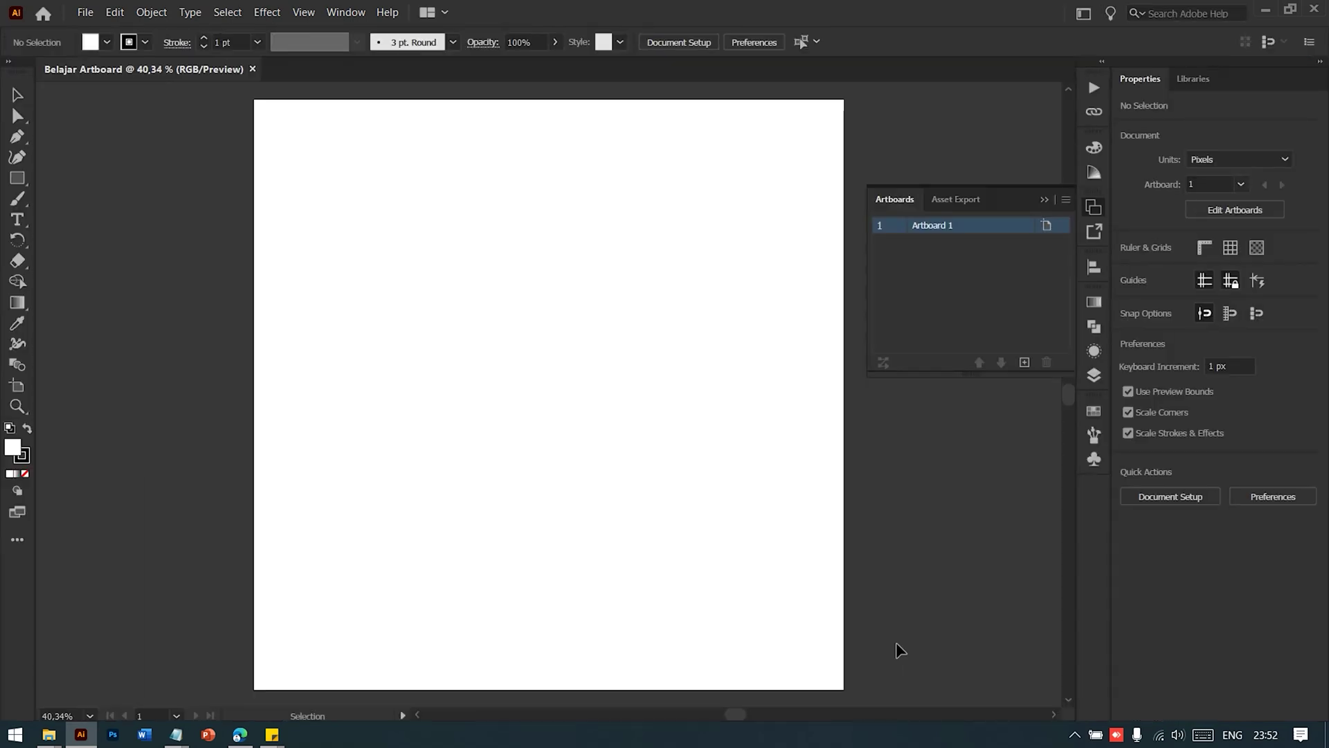
pyautogui.scroll(-1, 402, 304)
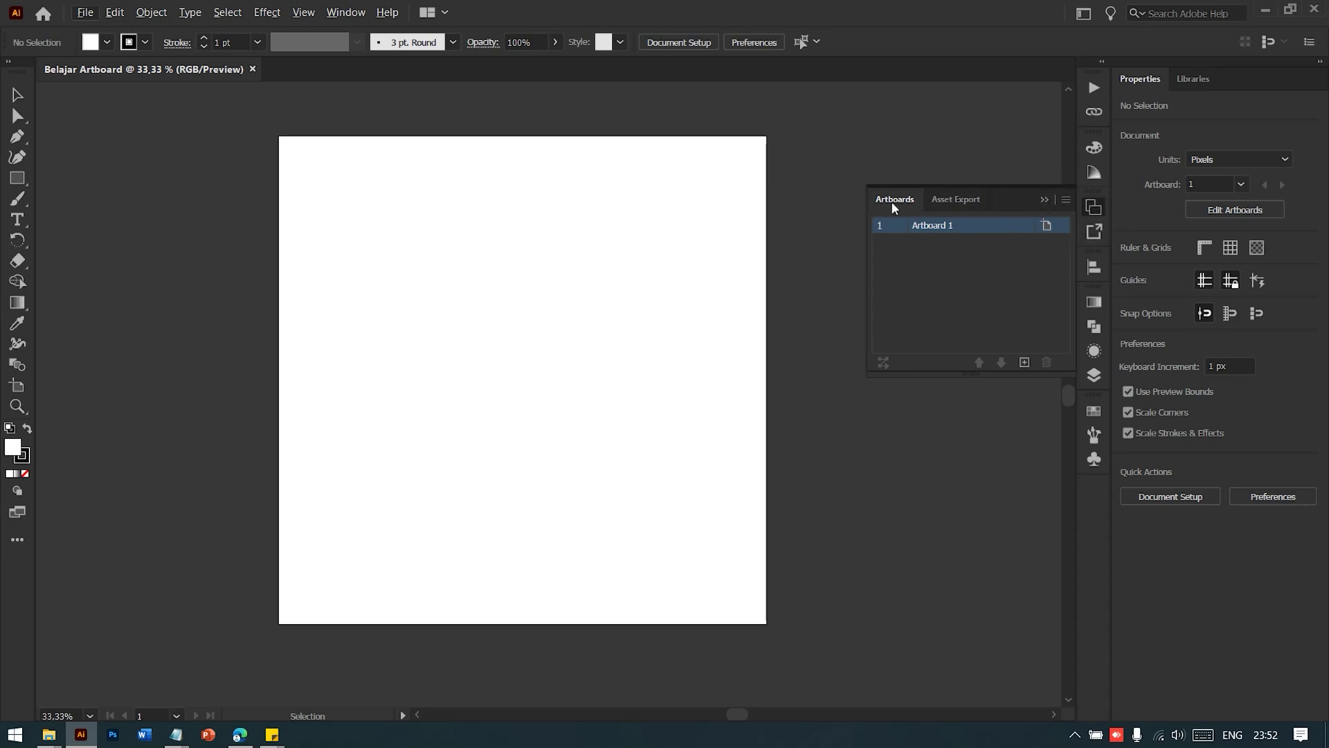
pyautogui.click(1044, 199)
pyautogui.click(345, 13)
pyautogui.click(463, 212)
pyautogui.hscroll(2, 439, 291)
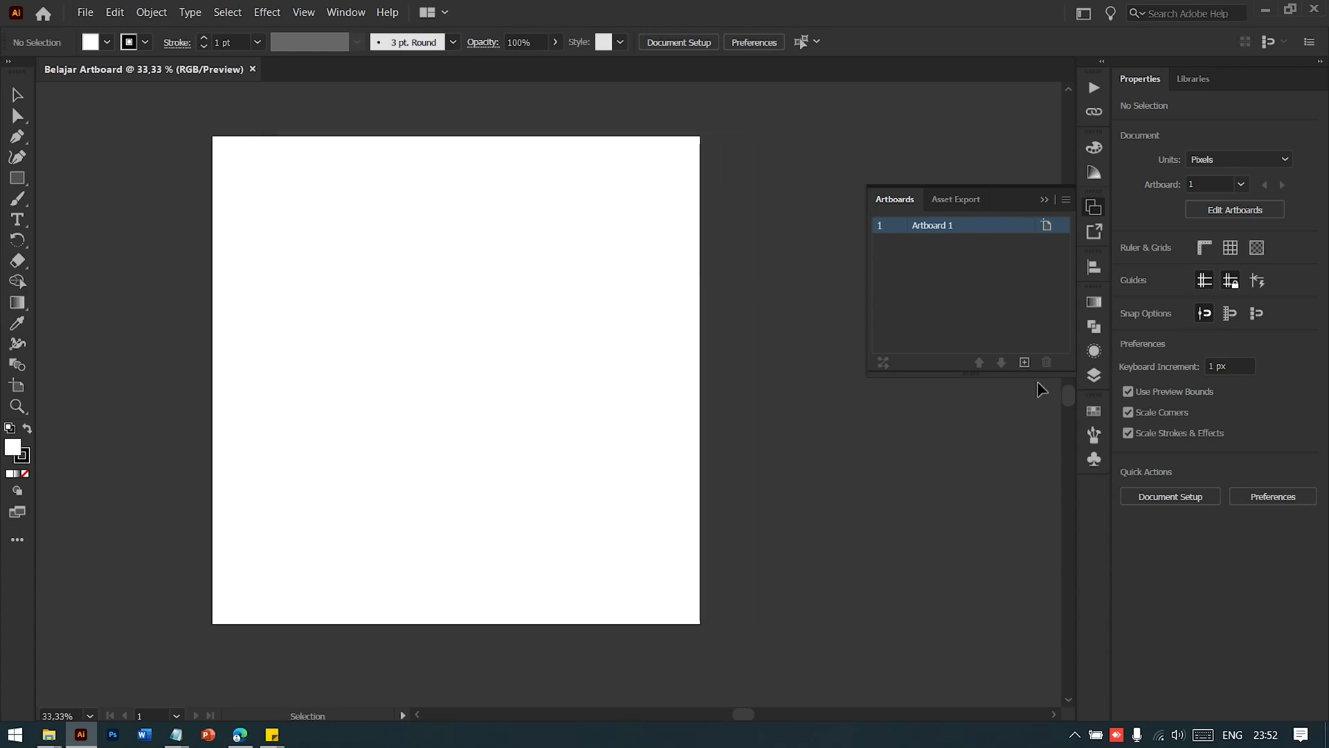
pyautogui.click(1025, 364)
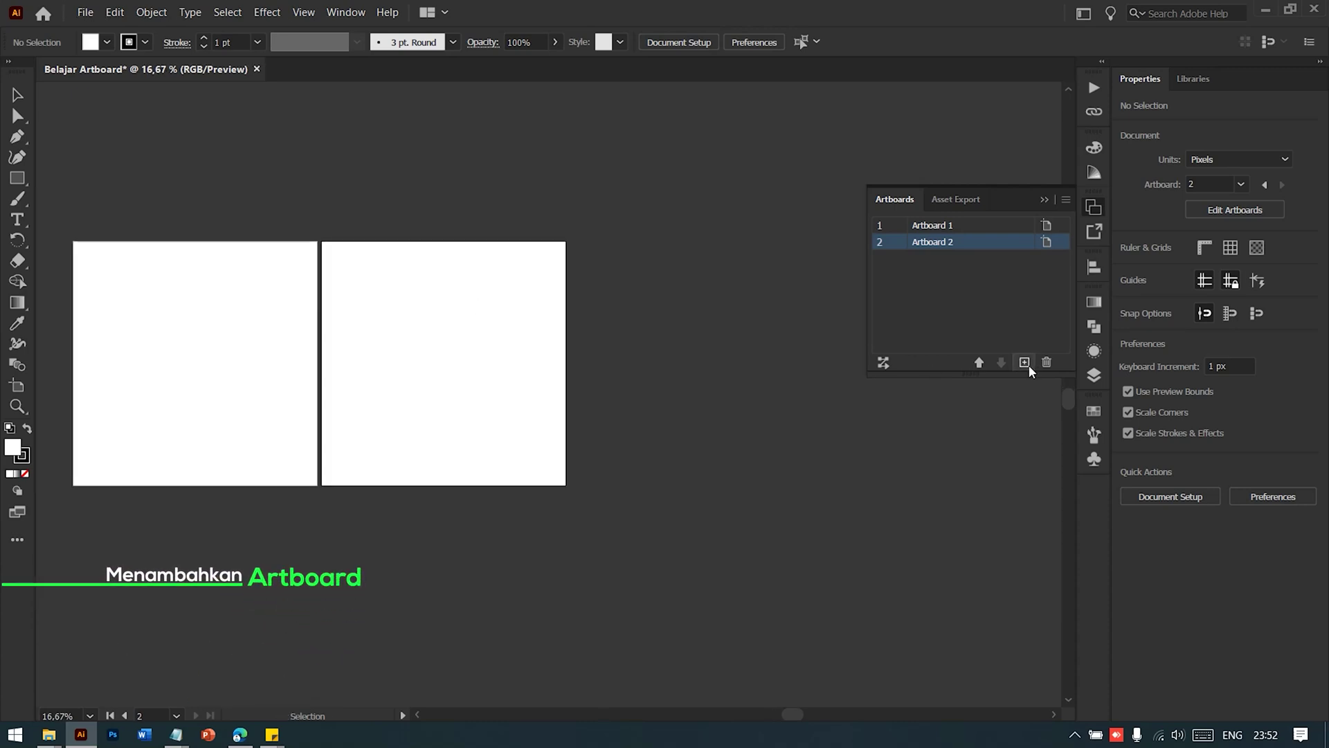
pyautogui.click(1026, 364)
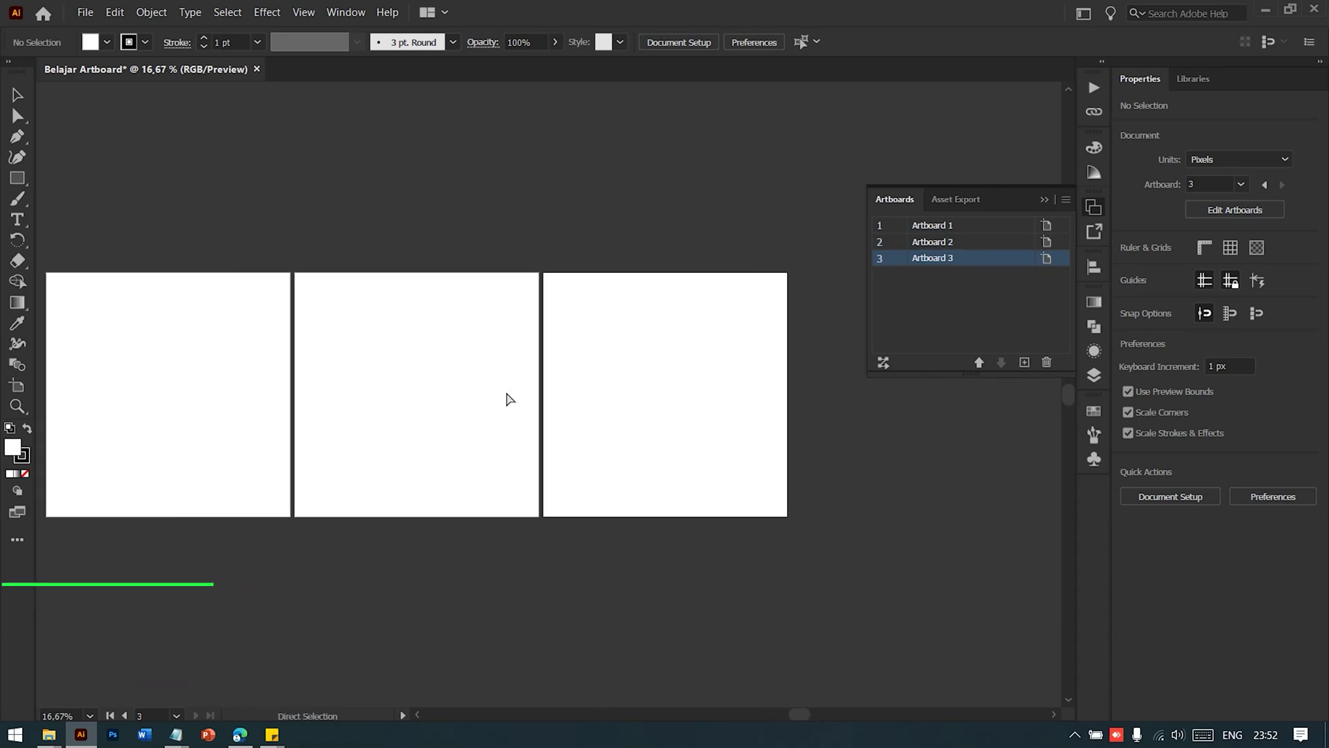
pyautogui.hotkey('ctrl', 'z')
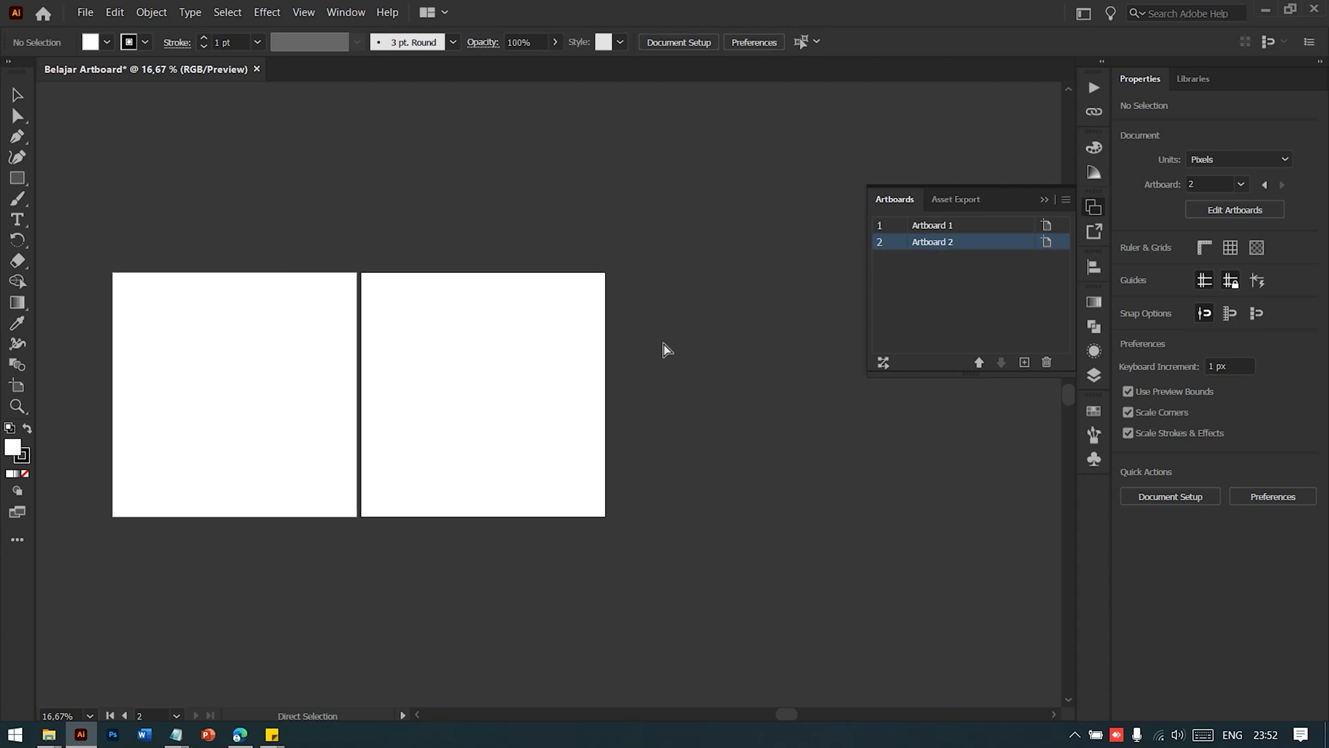
pyautogui.hotkey('ctrl', 'z')
pyautogui.hotkey('ctrl', 'z')
pyautogui.hotkey('ctrl', 'z')
pyautogui.keyDown('alt'); pyautogui.scroll(1, 219, 424); pyautogui.keyUp('alt')
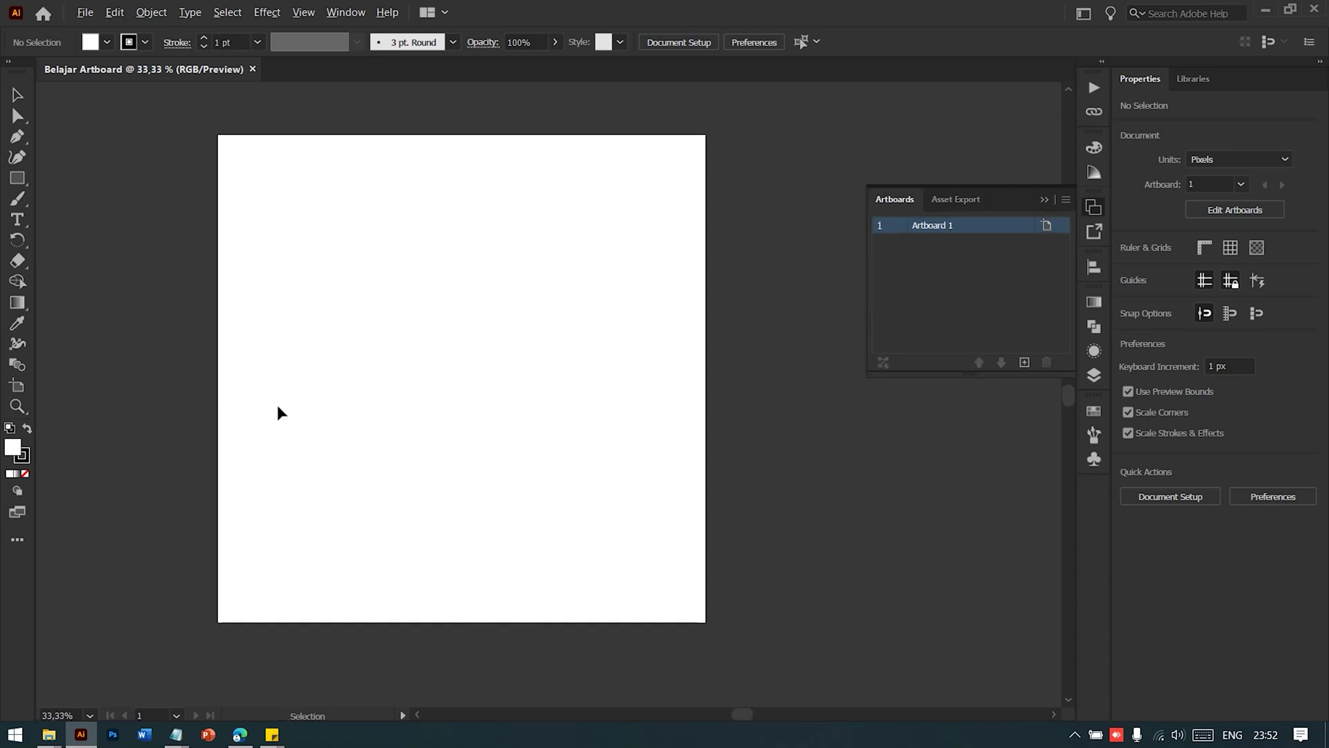
# - Type 'Grafisify' on the artboard and scale it up to title size
pyautogui.press('t')
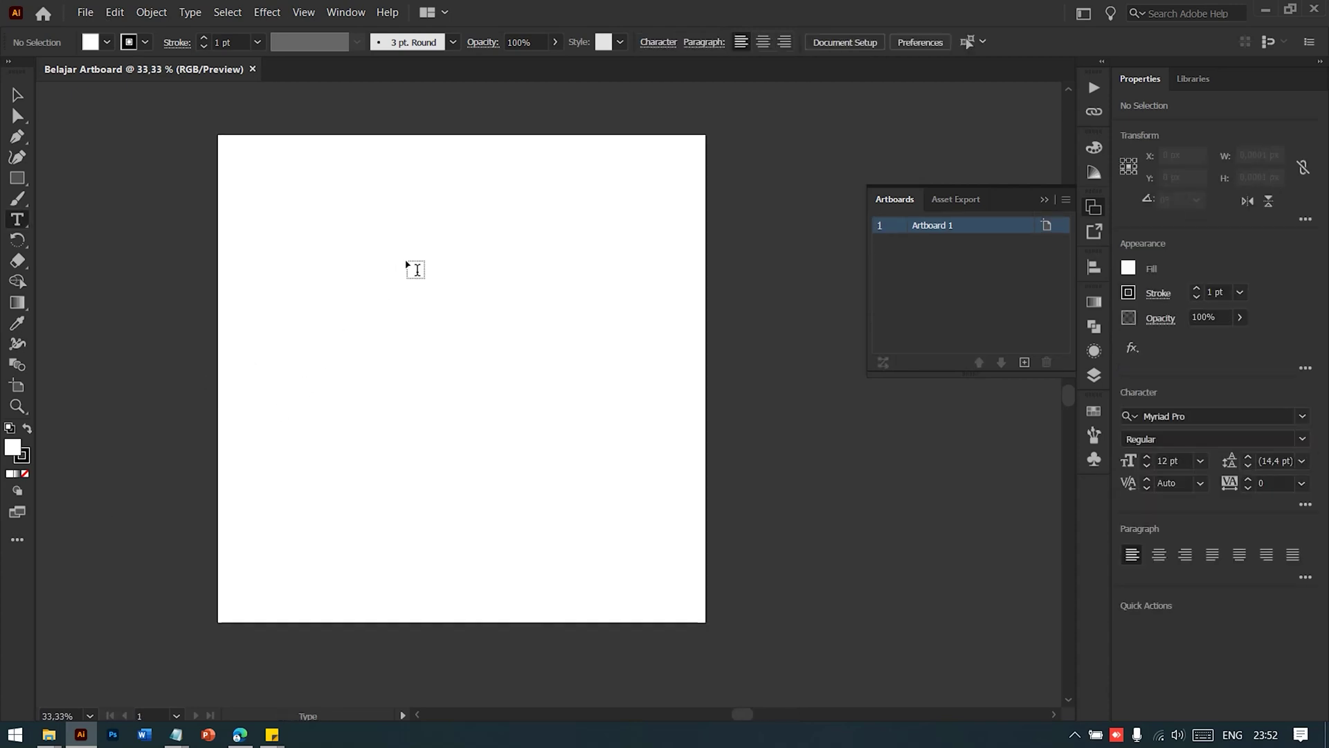
pyautogui.click(407, 281)
pyautogui.write('Grafis')
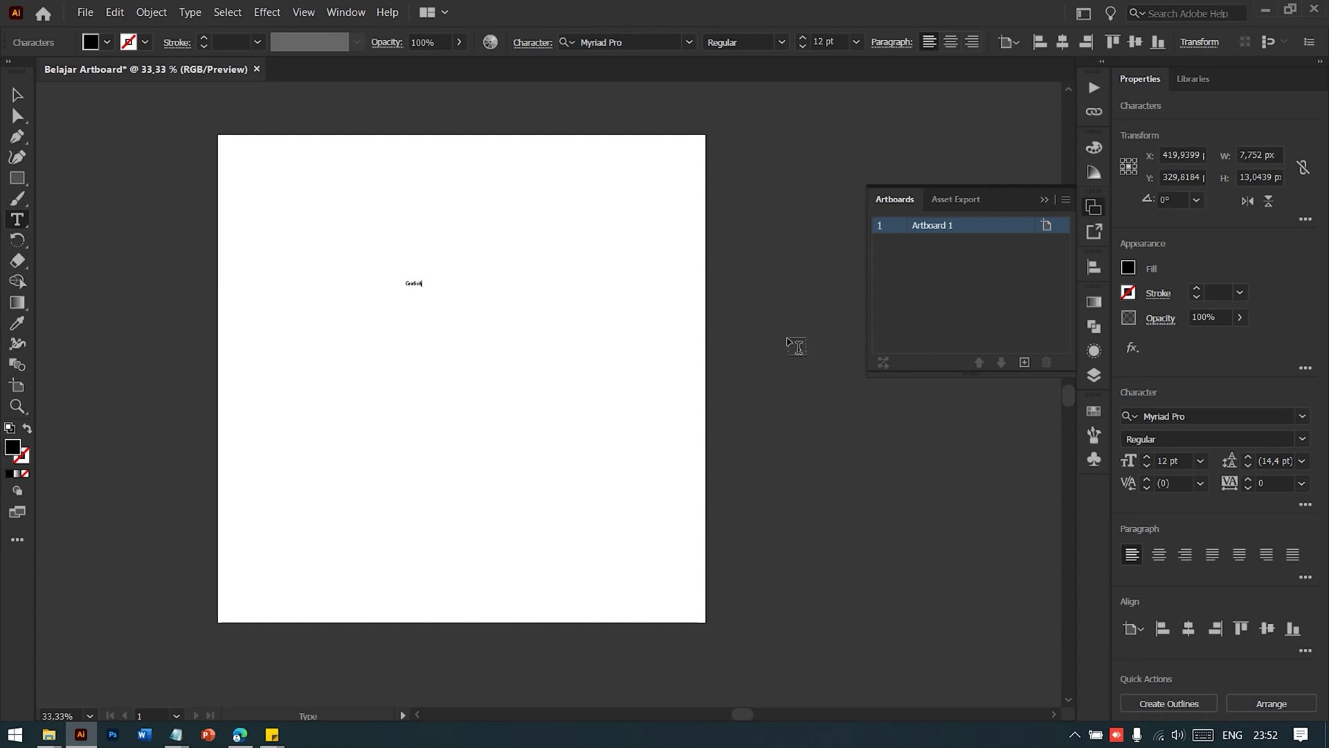
pyautogui.press('Escape')
pyautogui.moveTo(427, 294); pyautogui.dragTo(558, 371)
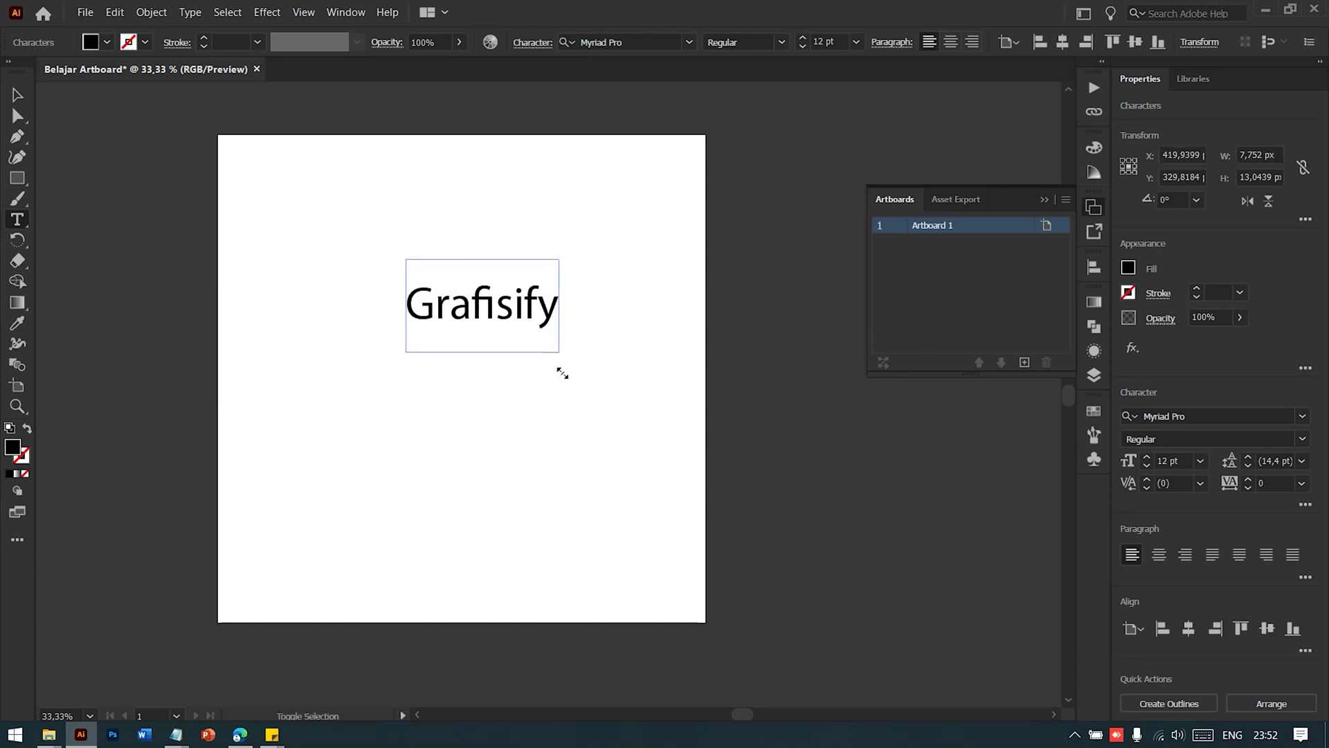
# - Change the Grafisify text's font to Museo 700
pyautogui.click(291, 235)
pyautogui.click(19, 95)
pyautogui.hotkey('ctrl', 'a')
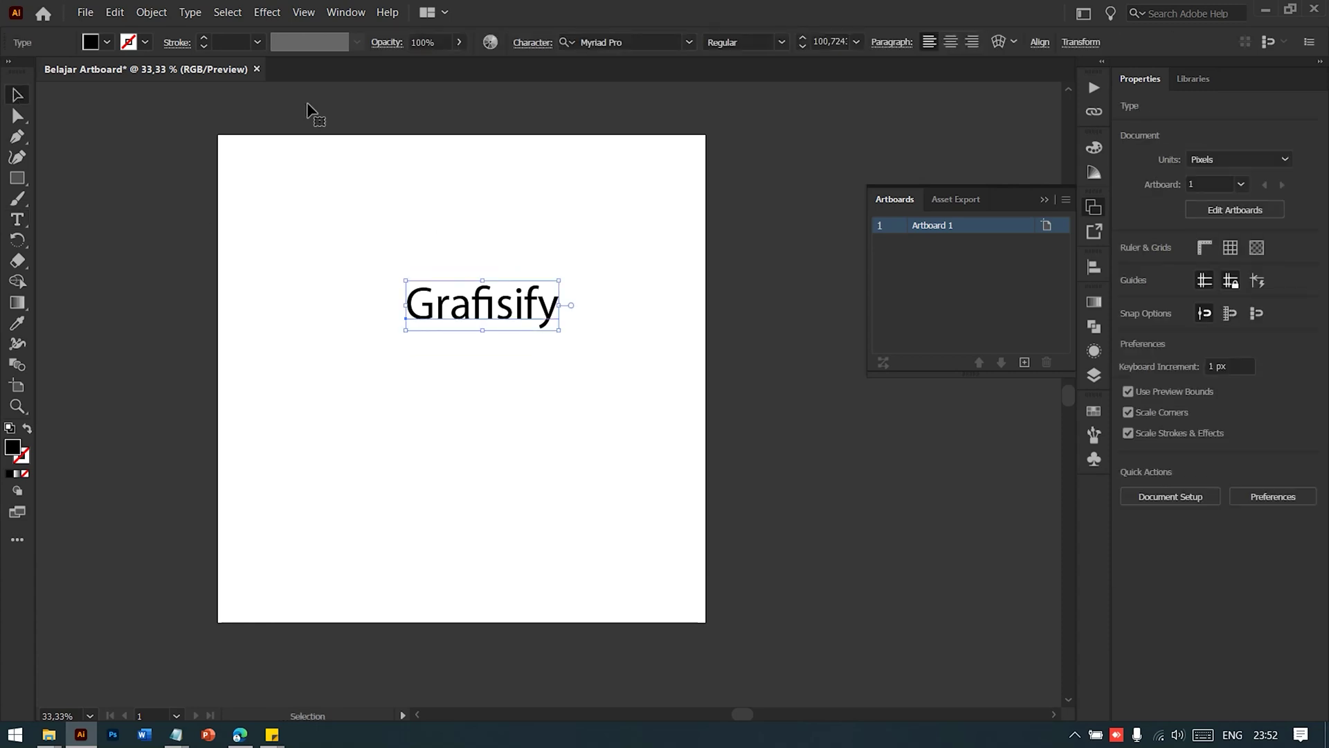
pyautogui.click(636, 39)
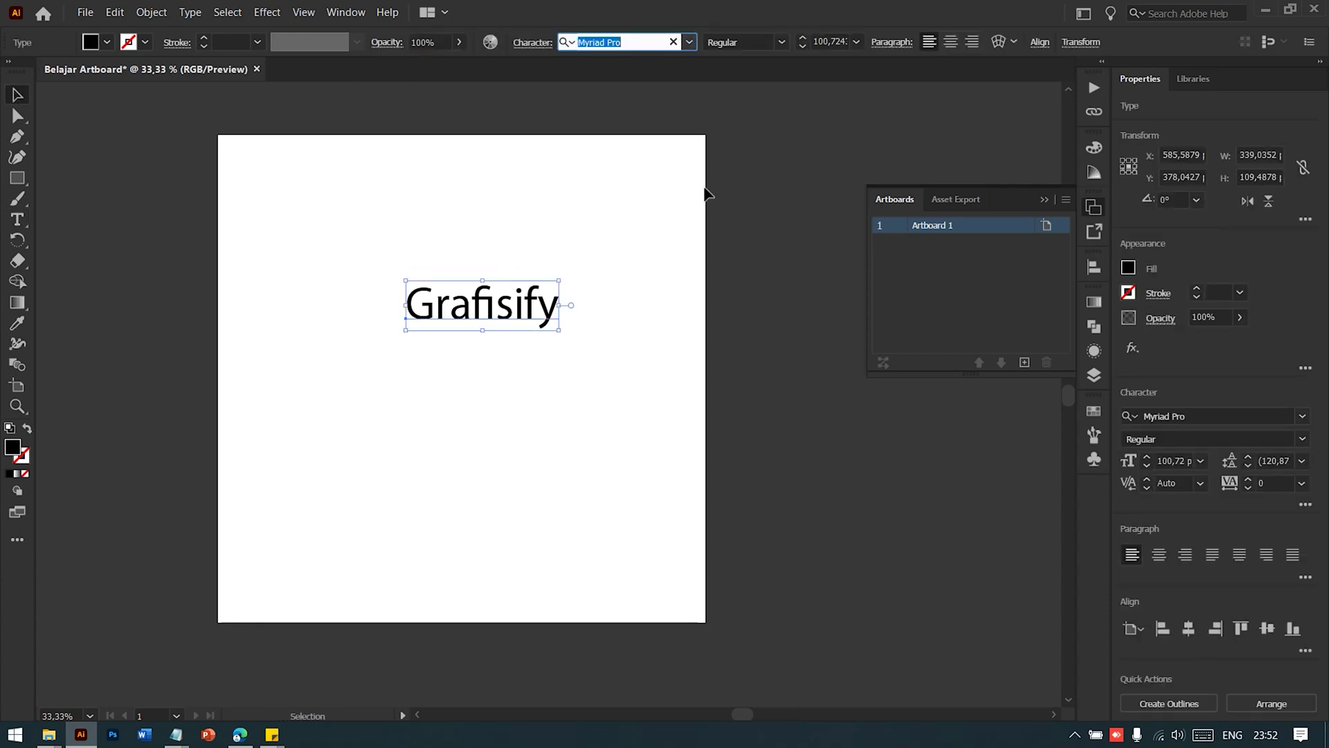
pyautogui.write('m')
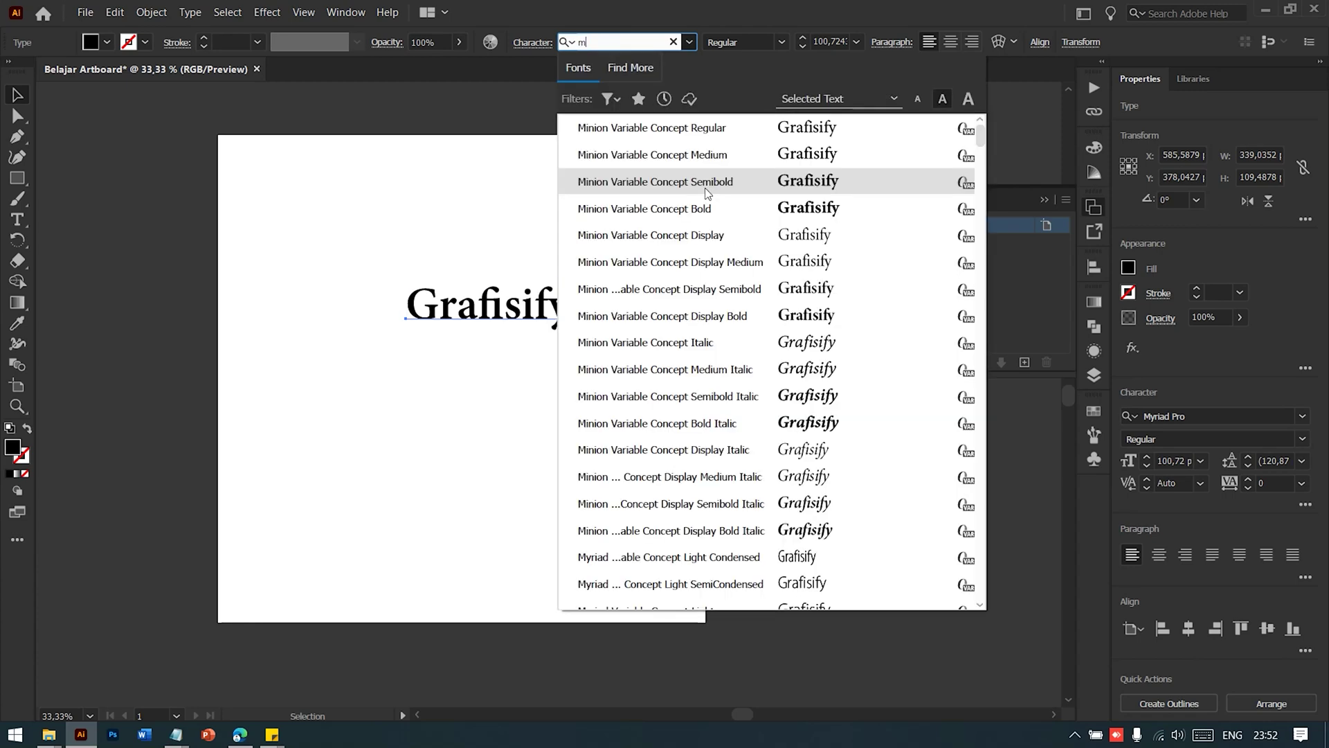
pyautogui.write('us')
pyautogui.click(704, 159)
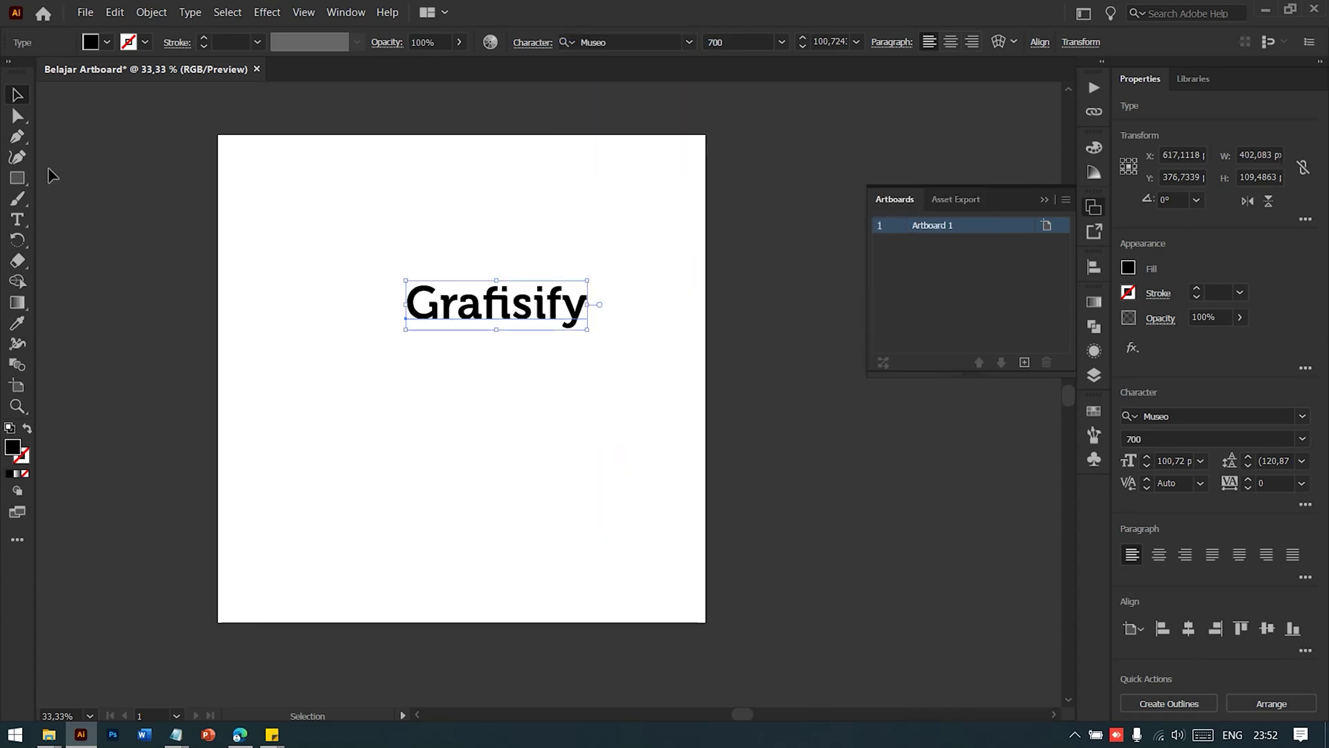
# - Centre the Grafisify text horizontally and vertically on the artboard
pyautogui.click(1188, 627)
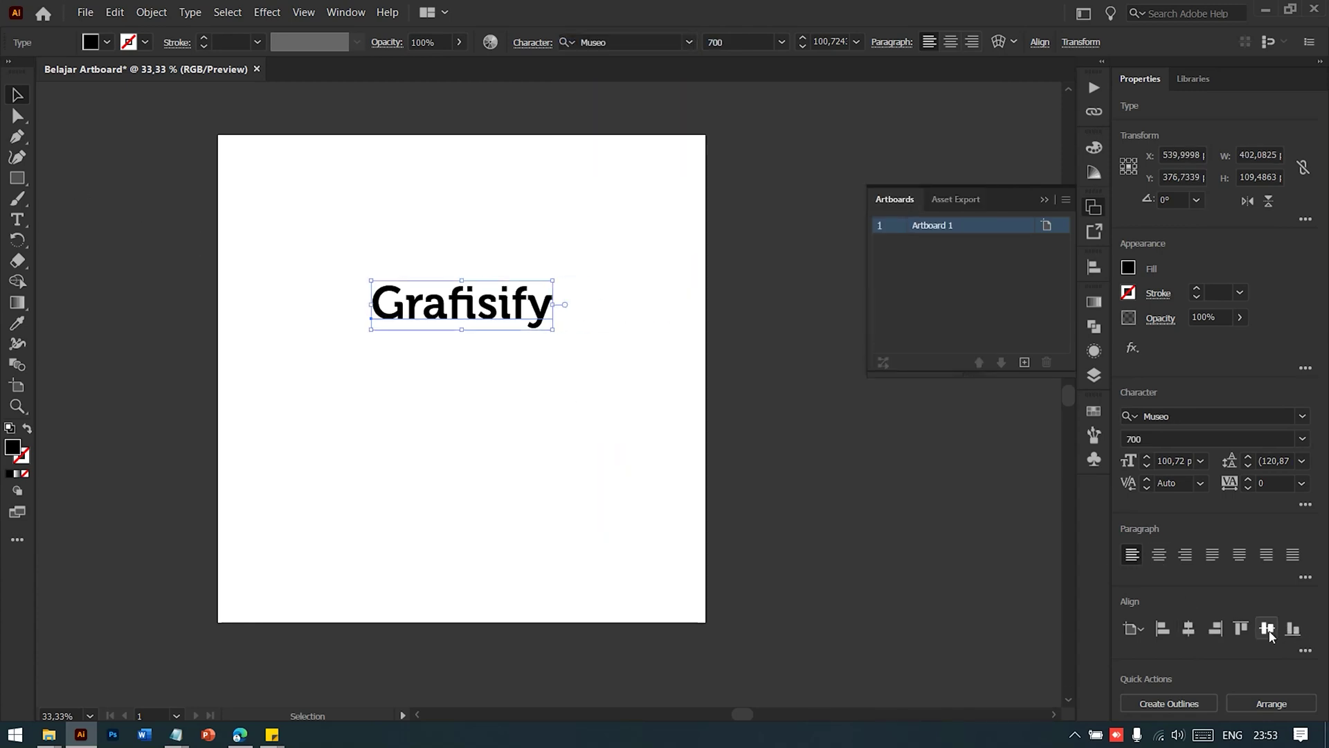
pyautogui.click(1266, 628)
pyautogui.click(730, 485)
pyautogui.press('l')
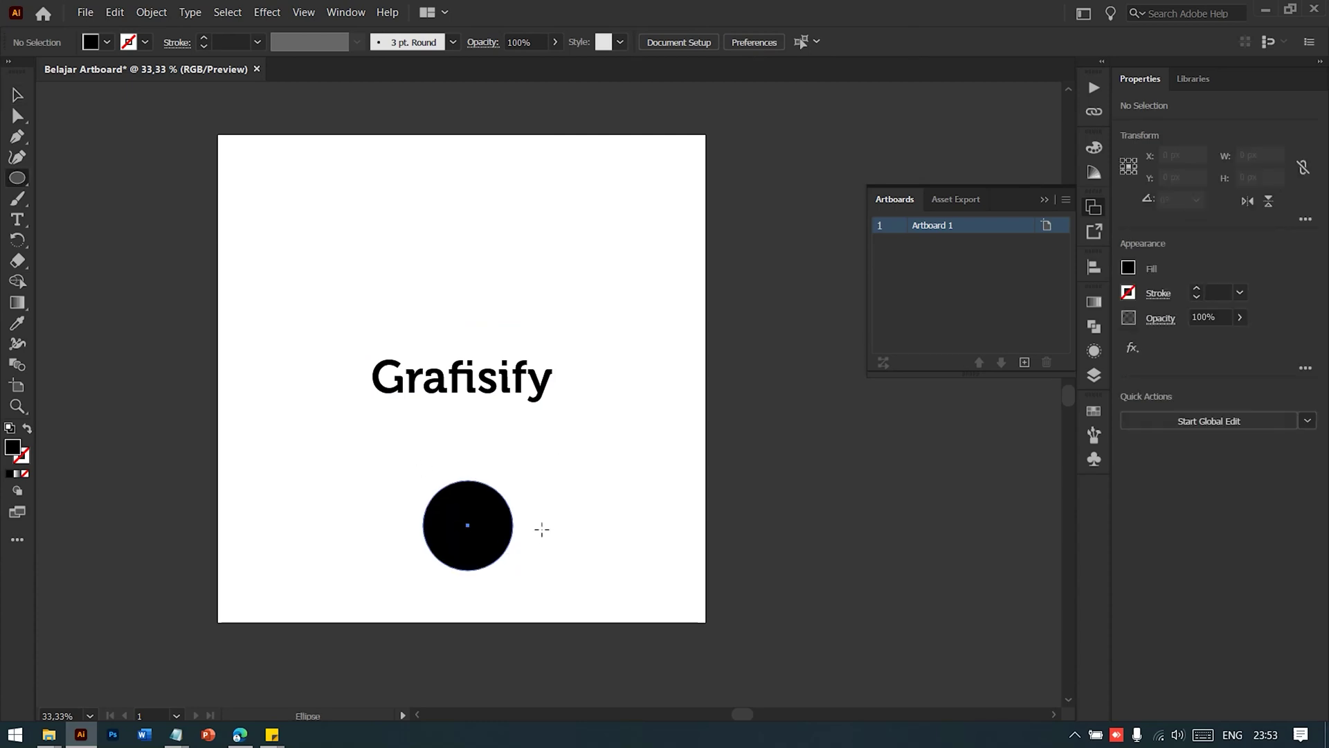
# - Make the circle an unfilled outline and enlarge it around the Grafisify text
pyautogui.press('v')
pyautogui.hotkey('shift', 'x')
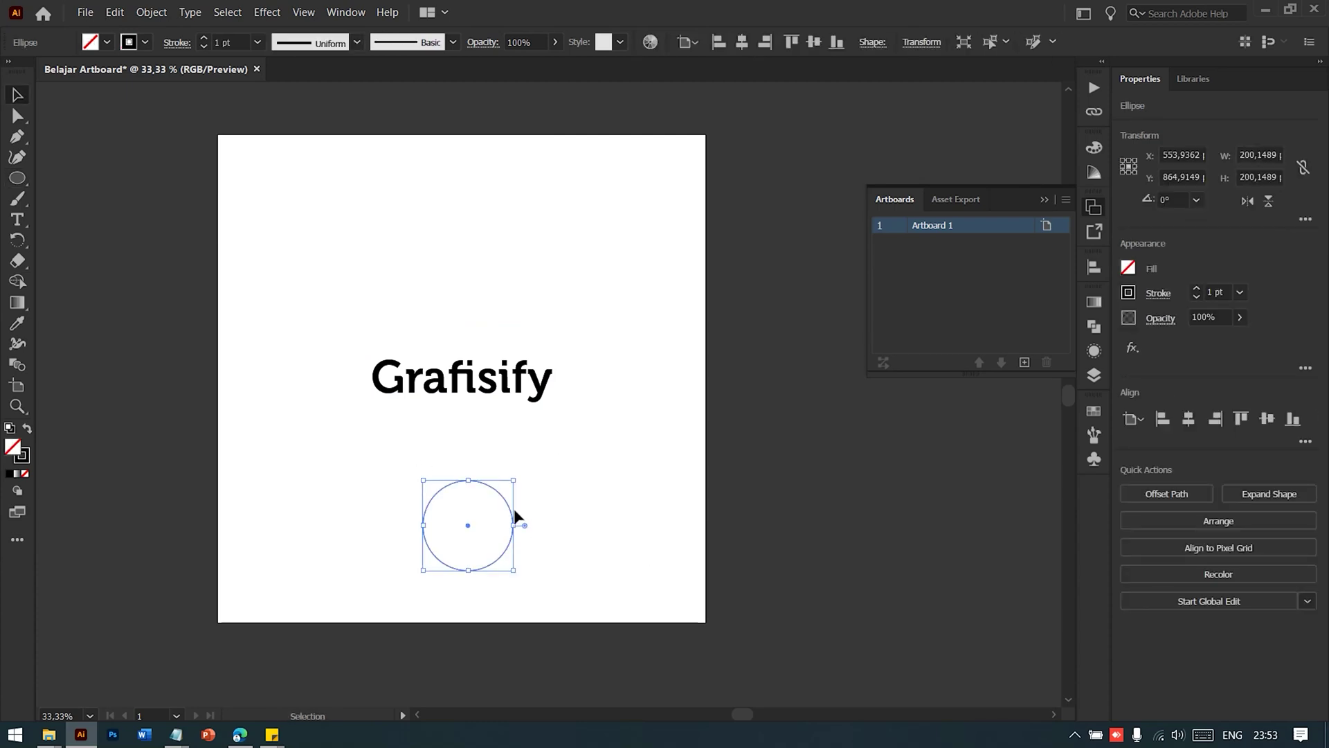
pyautogui.moveTo(501, 492); pyautogui.dragTo(428, 346)
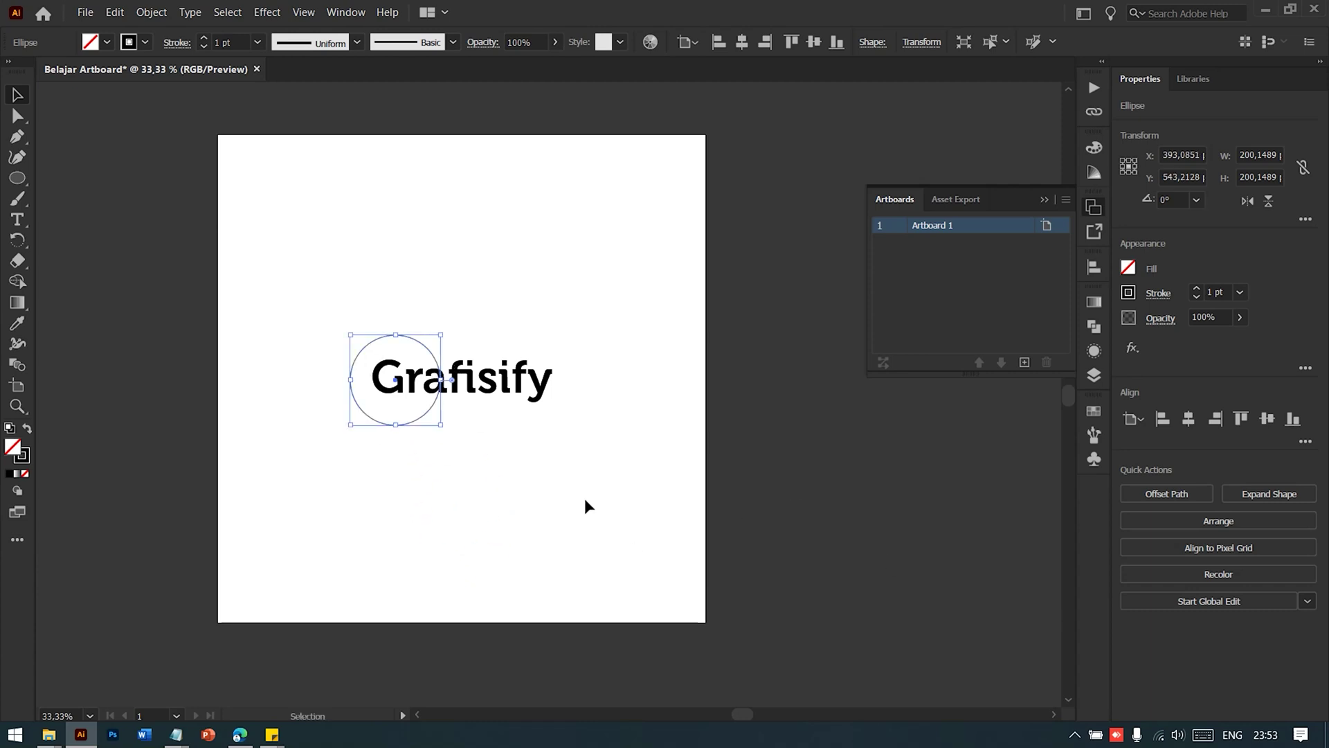
pyautogui.moveTo(446, 427)
pyautogui.mouseDown()
pyautogui.moveTo(465, 437)
pyautogui.moveTo(441, 426)
pyautogui.mouseUp()
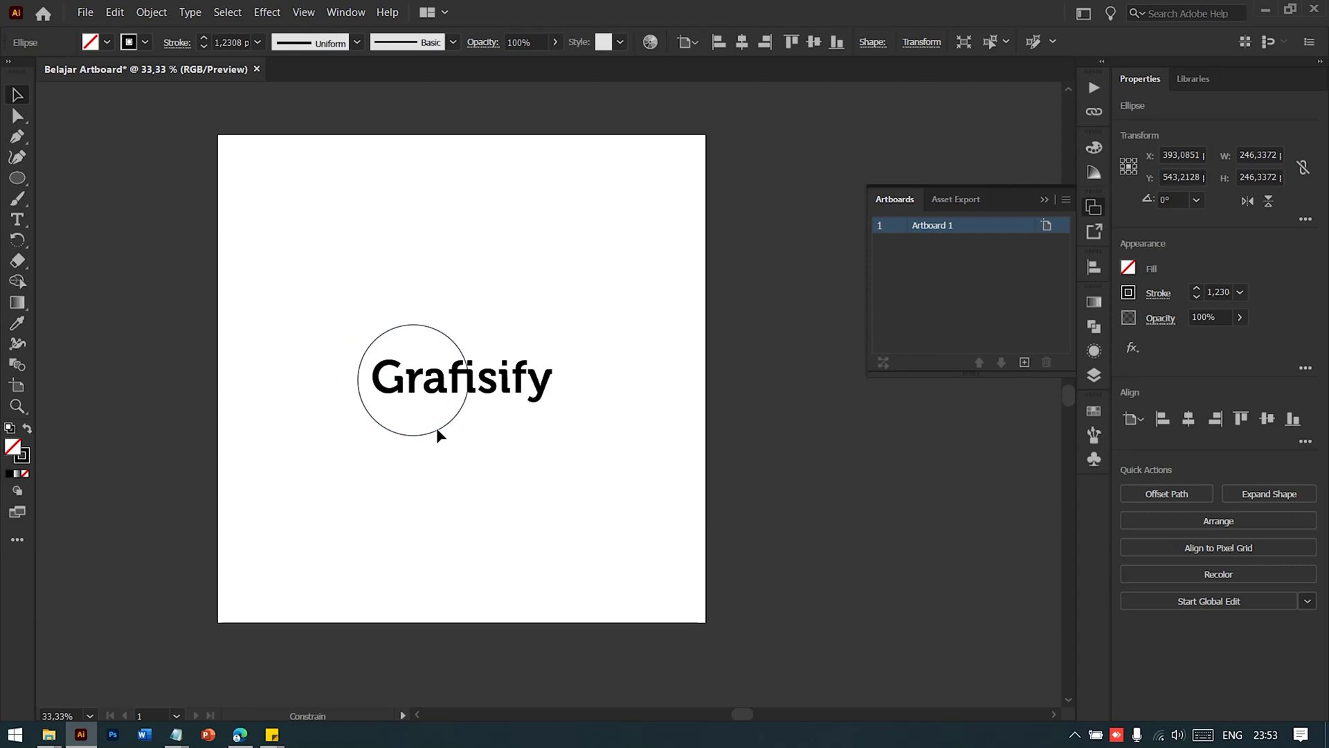
pyautogui.click(666, 468)
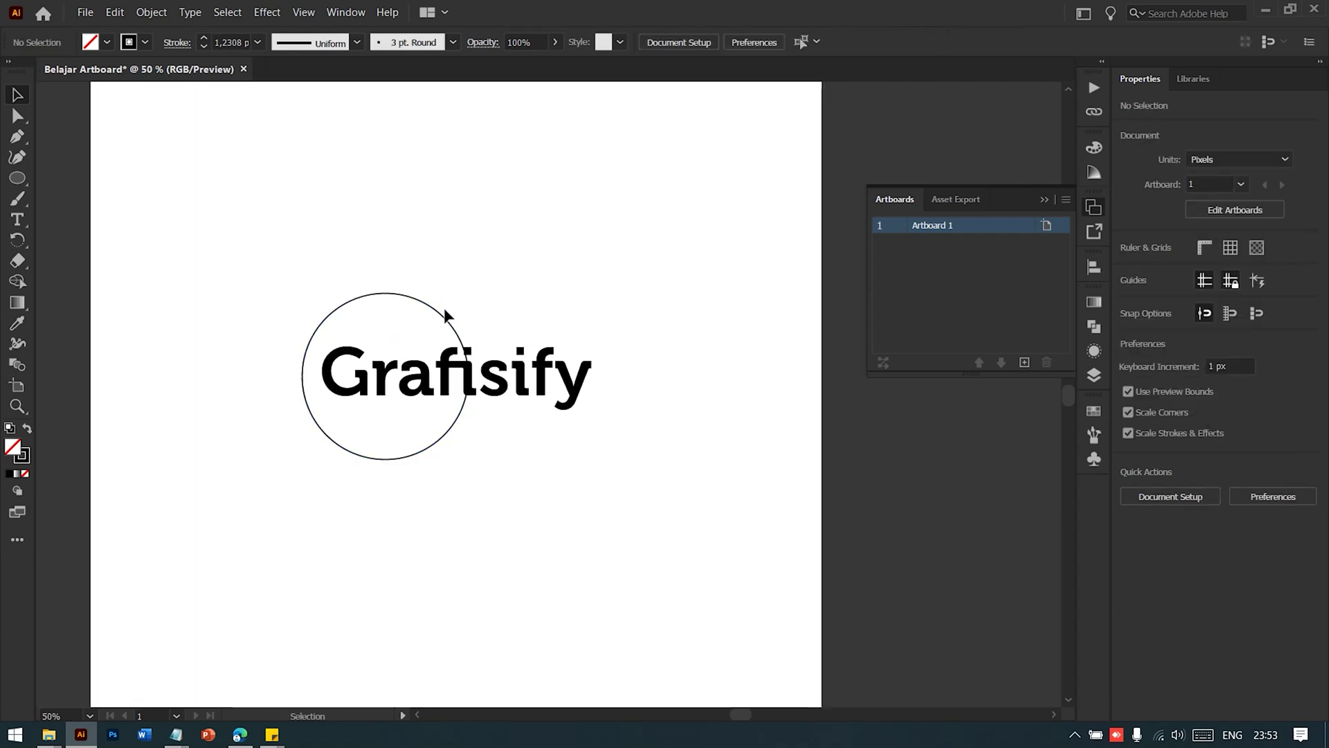
# - Add two anchor points on the circle where it meets the lettering
pyautogui.click(435, 327)
pyautogui.hotkey('ctrl', '+')
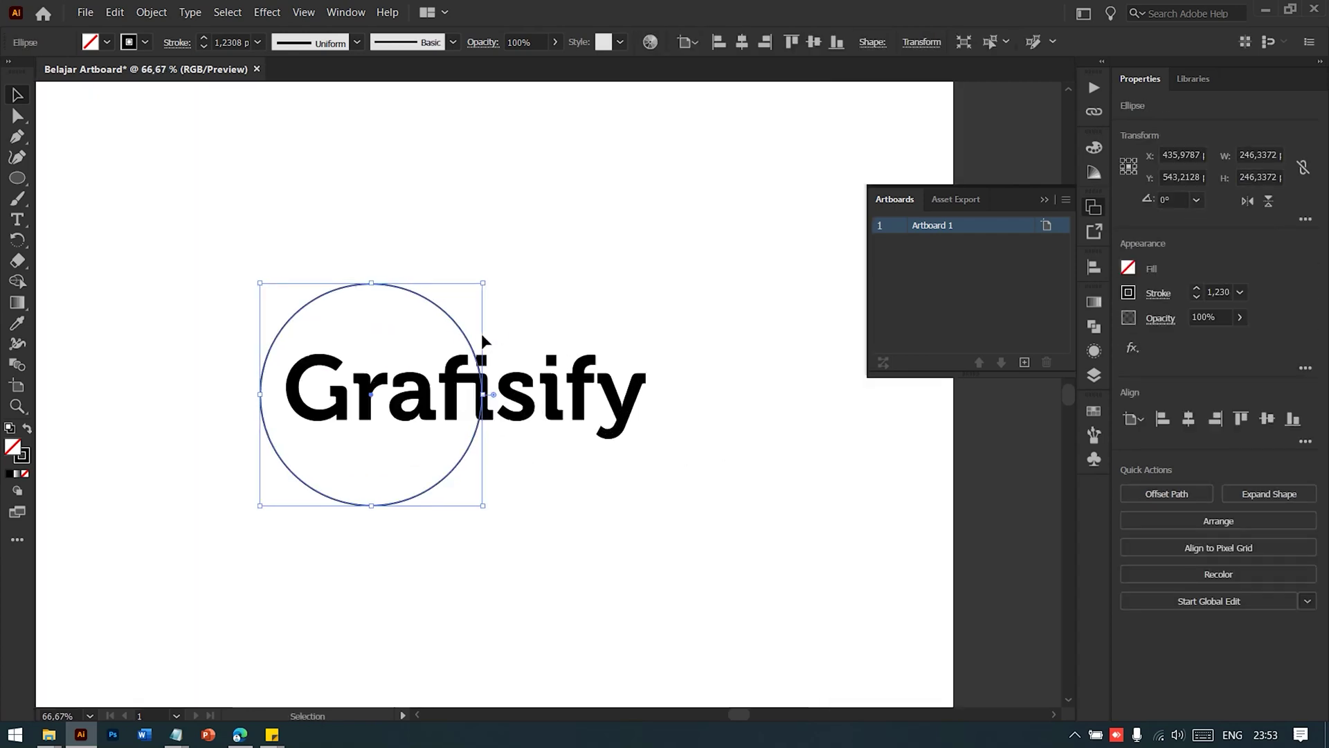
pyautogui.press('p')
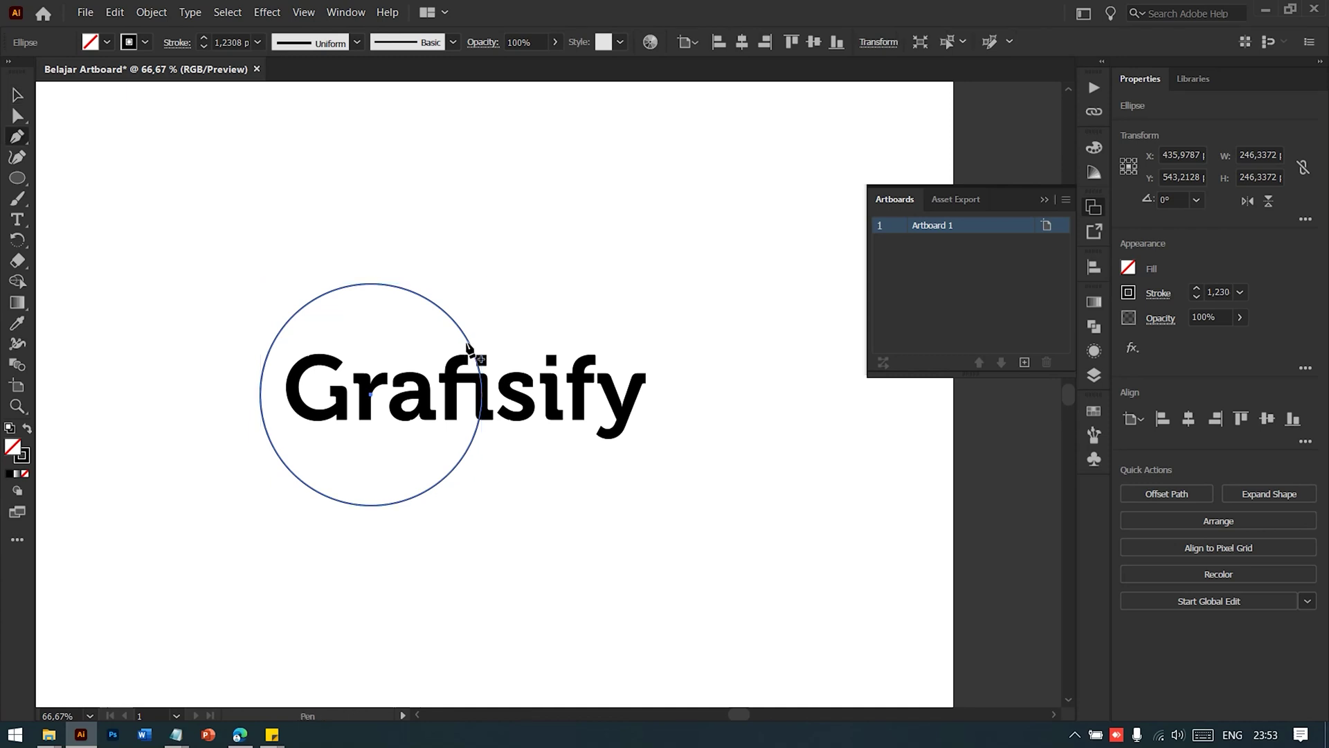
pyautogui.click(465, 337)
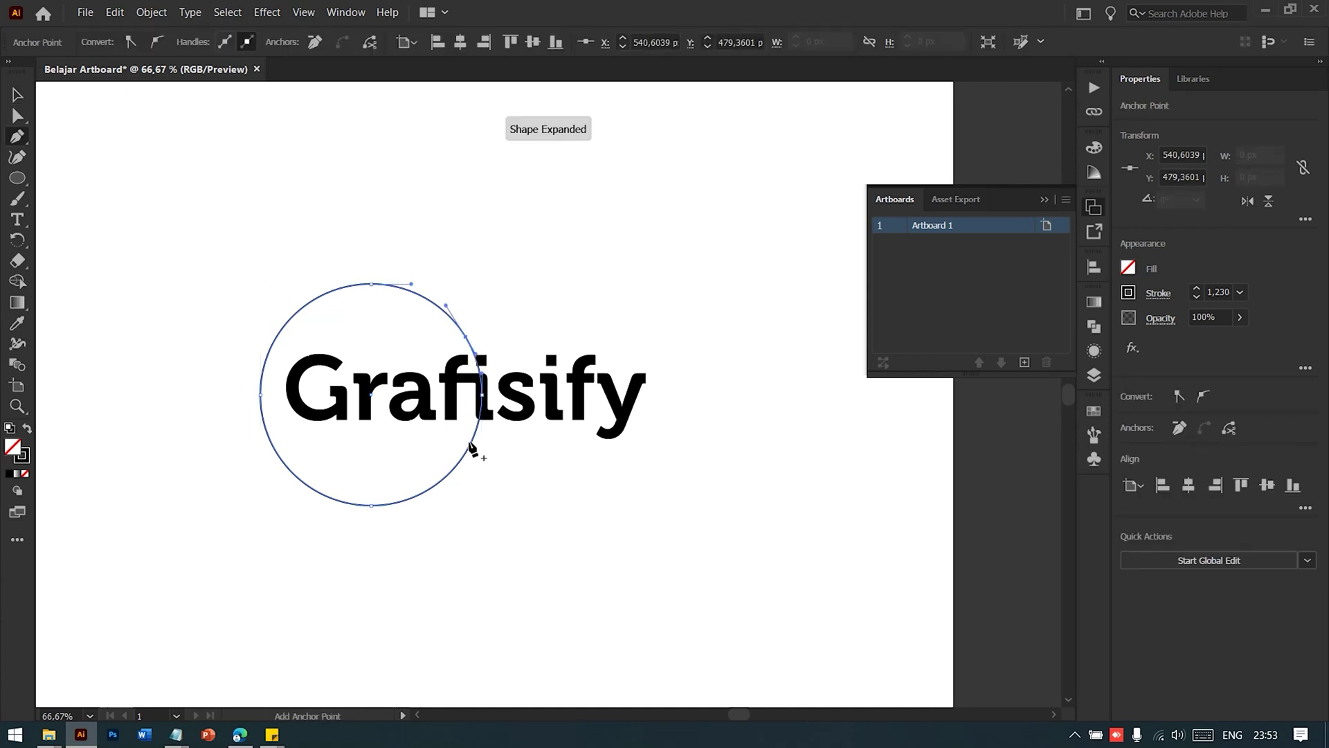
pyautogui.click(471, 441)
# - Delete the circle segment between the new points, leaving an open arc
pyautogui.press('a')
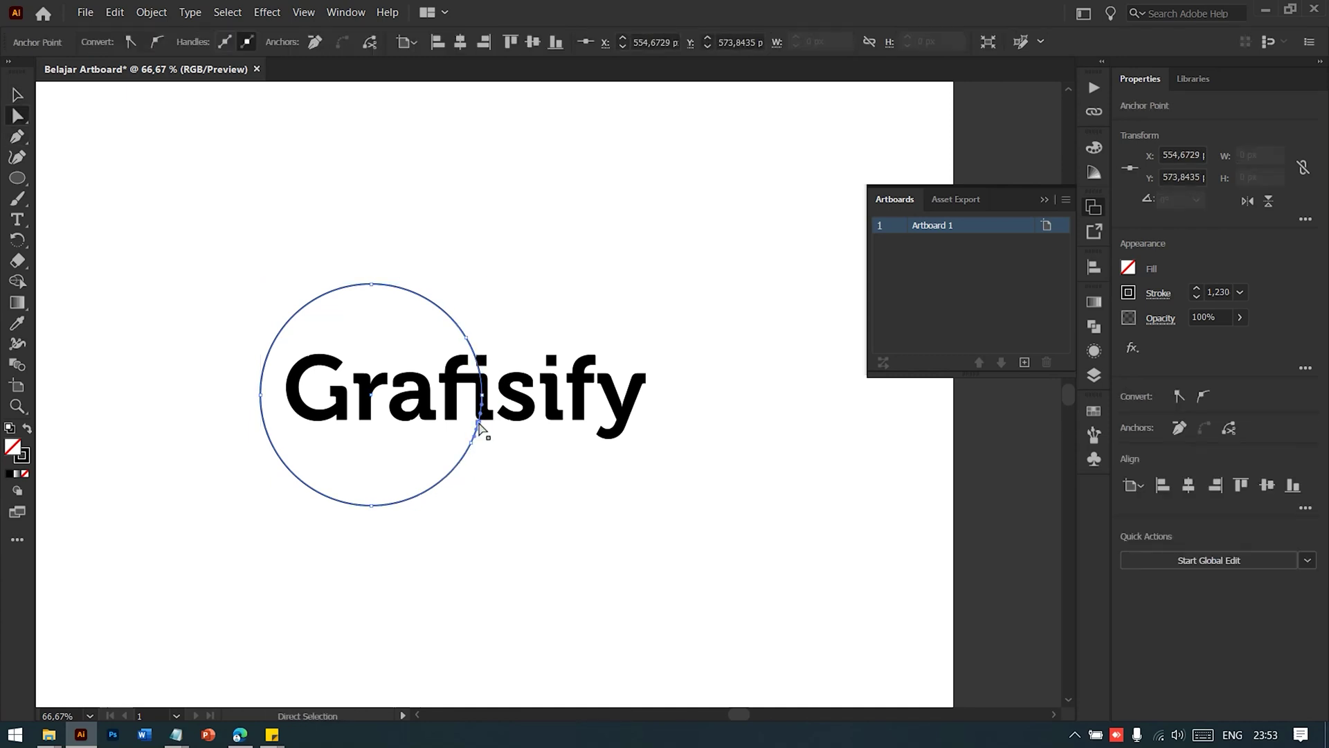
pyautogui.click(486, 415)
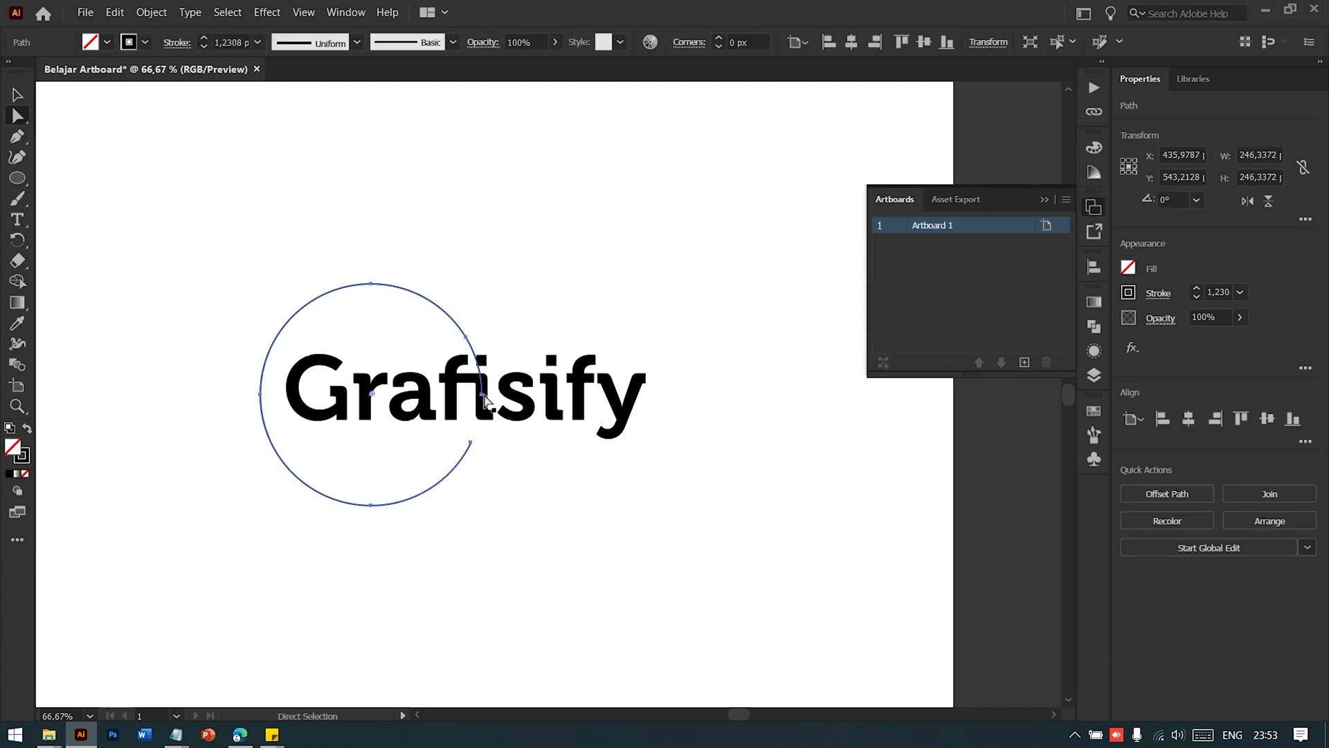
pyautogui.press('Delete')
pyautogui.click(574, 493)
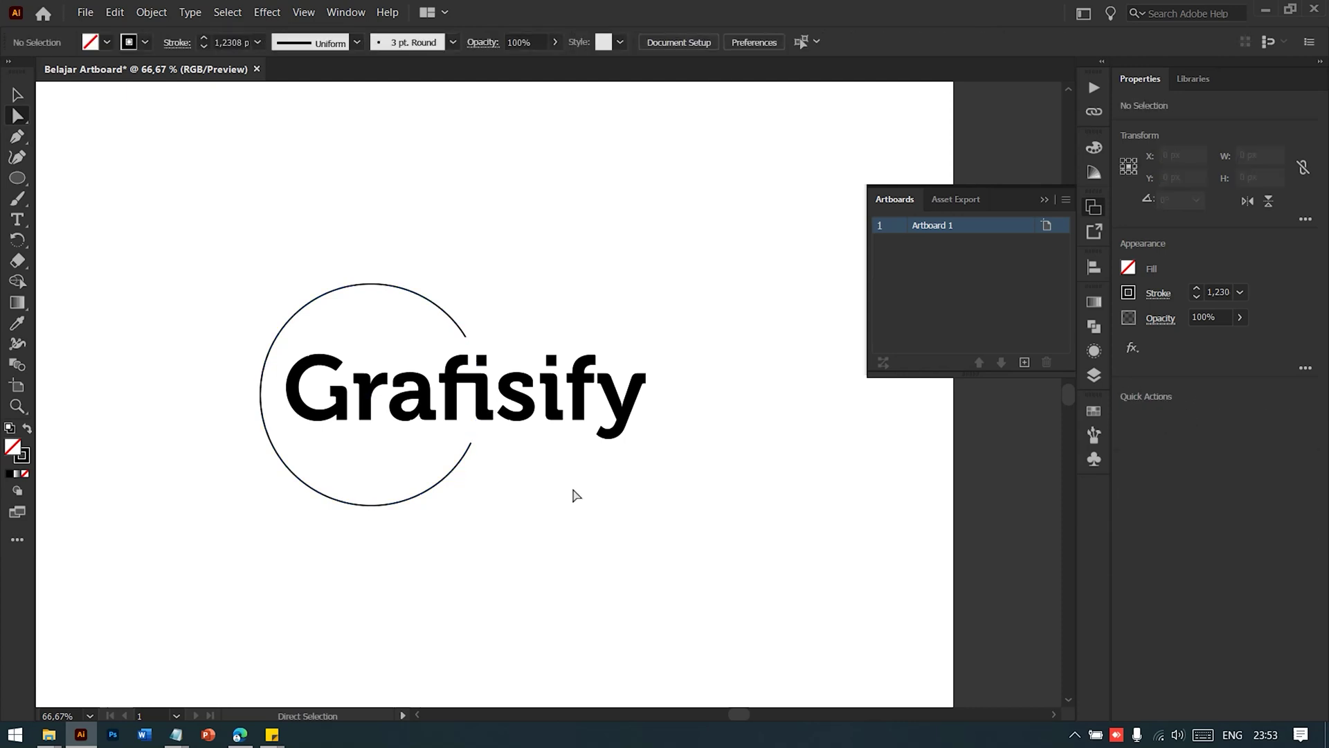
pyautogui.hotkey('ctrl', '-')
pyautogui.hotkey('ctrl', '-')
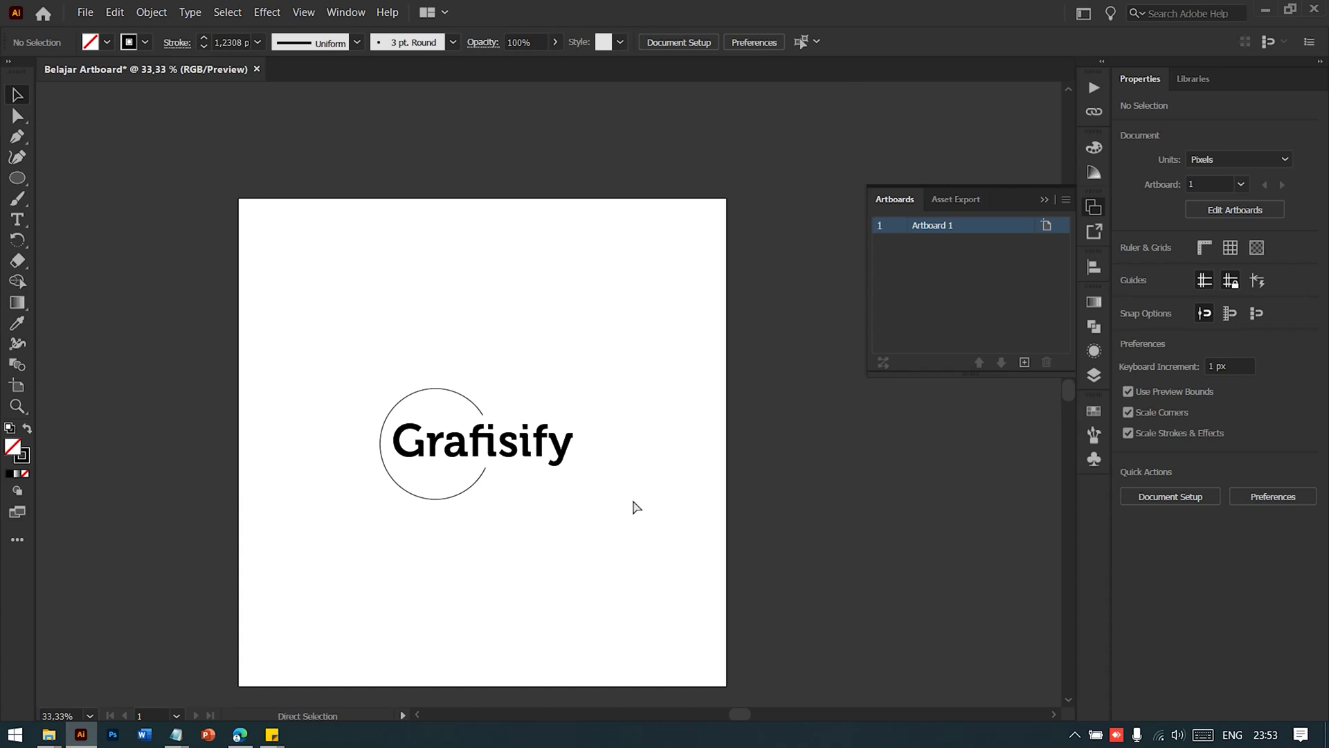
pyautogui.scroll(-1, 635, 494)
pyautogui.scroll(-2, 572, 484)
pyautogui.hotkey('ctrl', '-')
# - Duplicate Artboard 1 with its logo to create Artboard 2
pyautogui.hscroll(2, 595, 467)
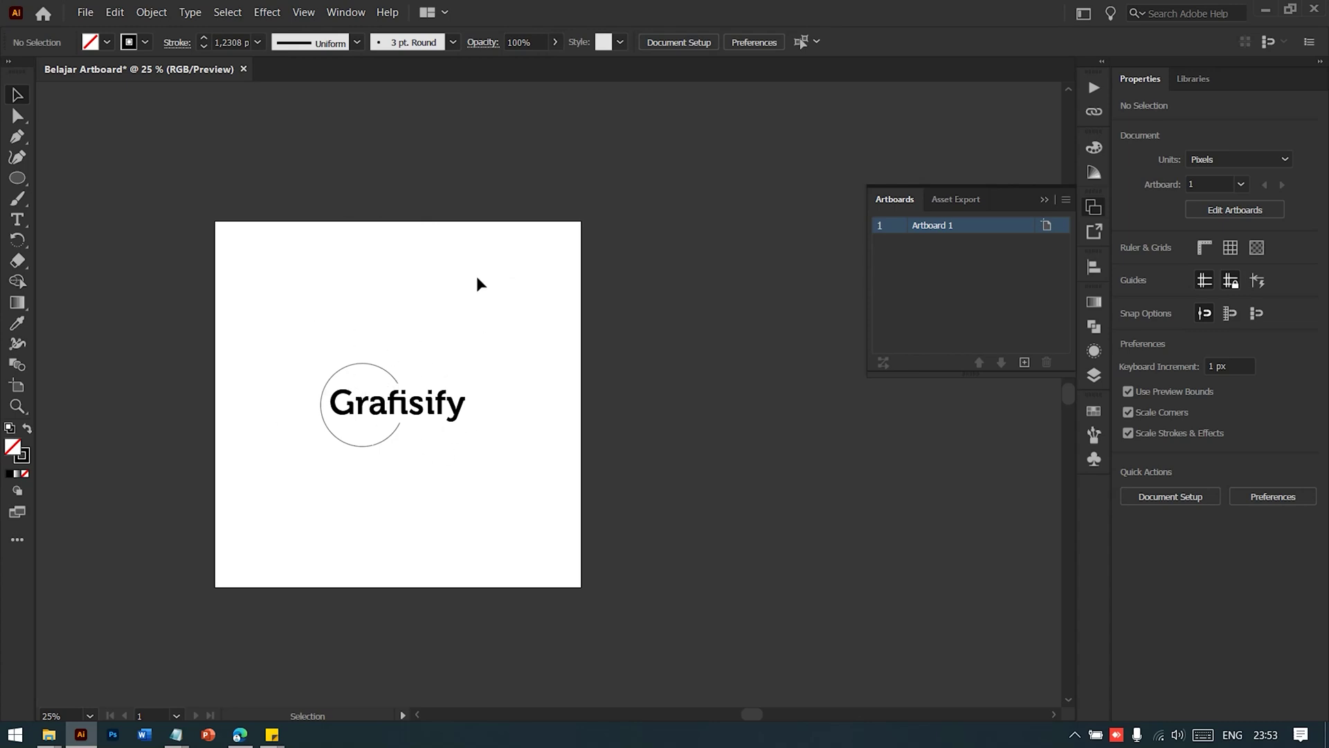
pyautogui.doubleClick(966, 234)
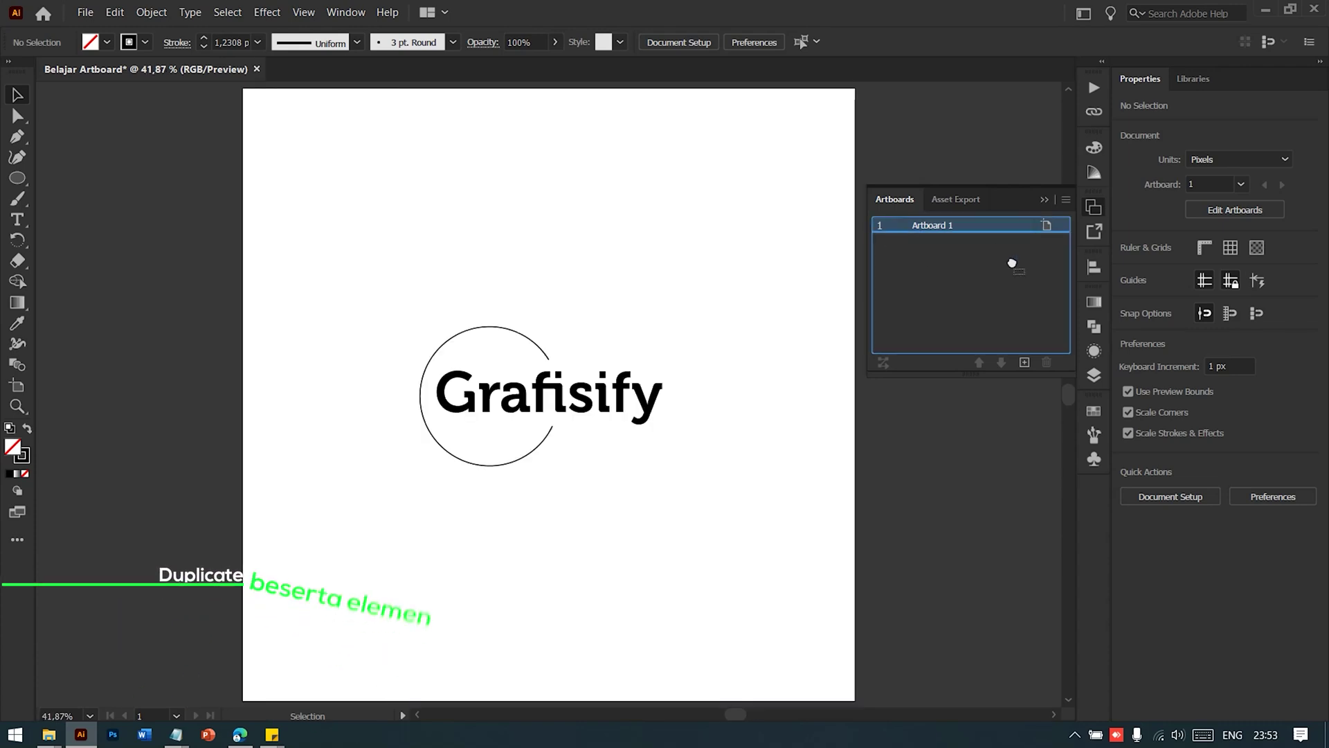
pyautogui.click(1025, 363)
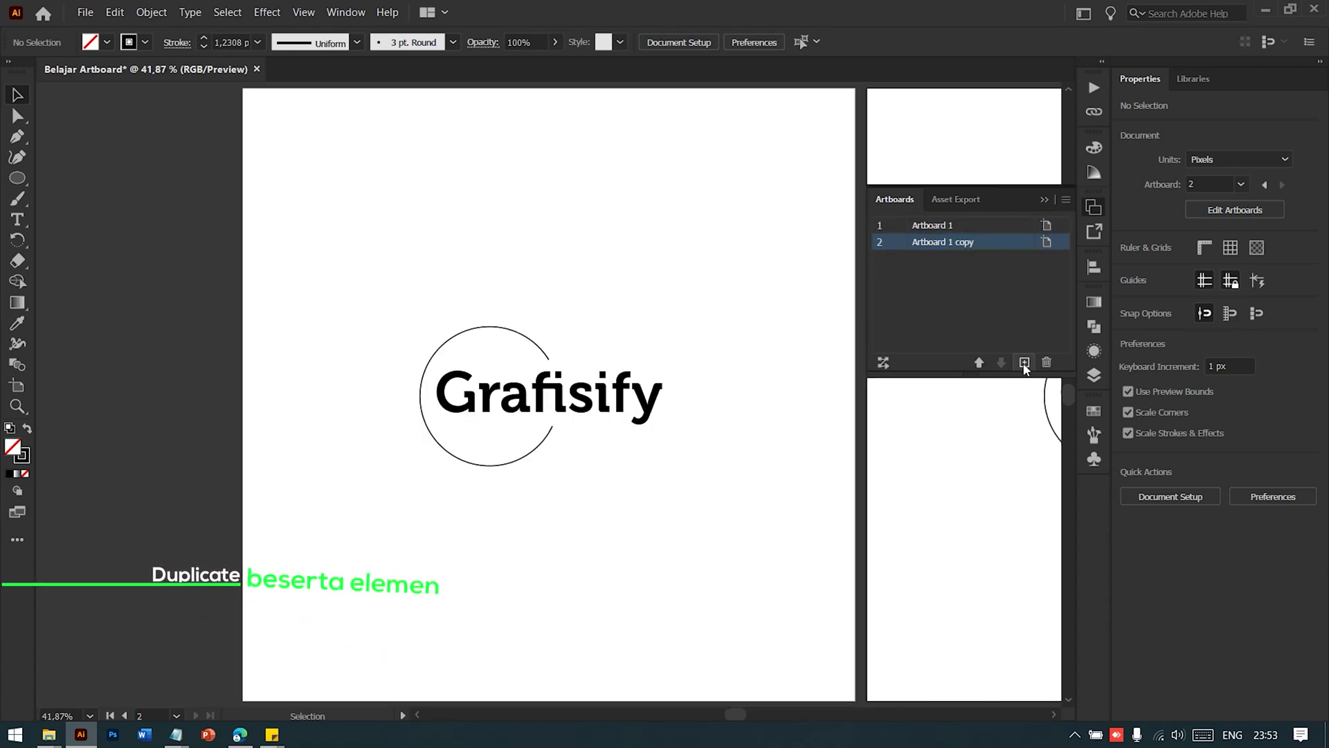
pyautogui.hotkey('ctrl', '-')
pyautogui.hotkey('ctrl', '-')
pyautogui.hscroll(3, 757, 431)
pyautogui.hscroll(2, 631, 413)
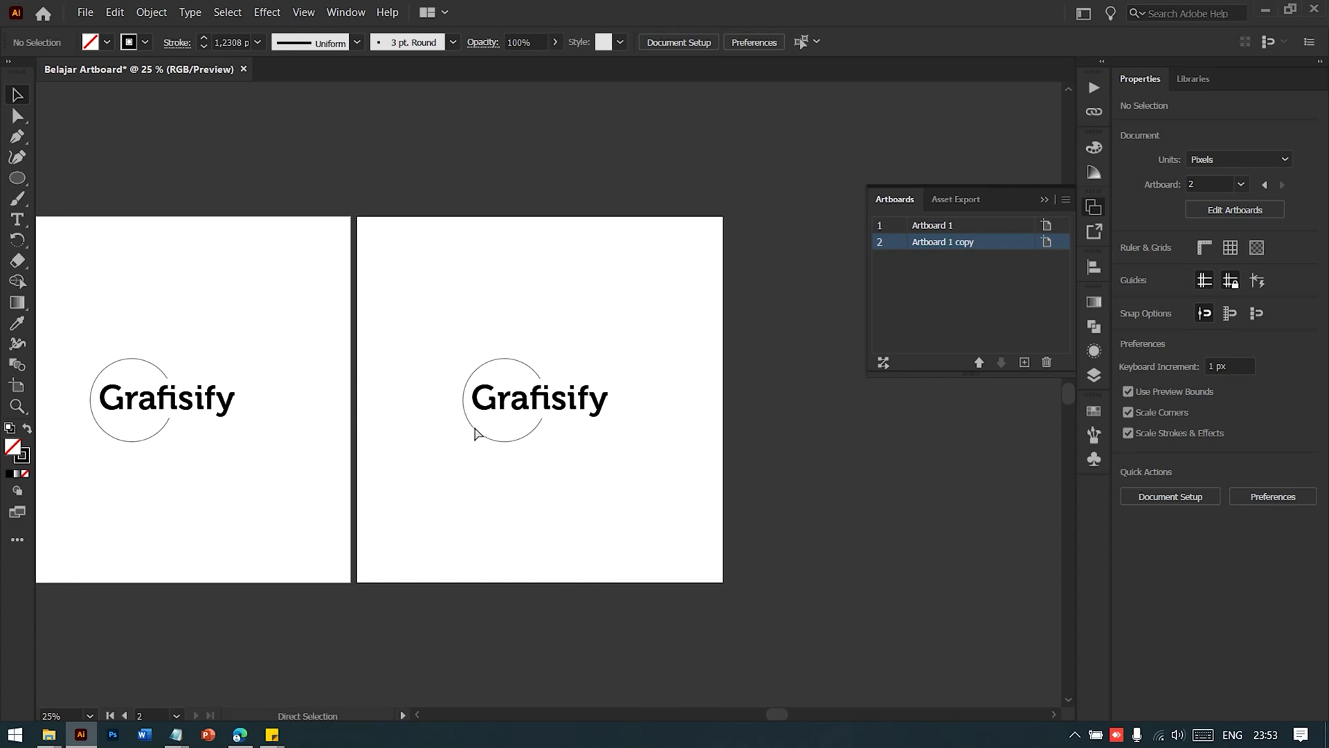
pyautogui.press('v')
pyautogui.click(587, 415)
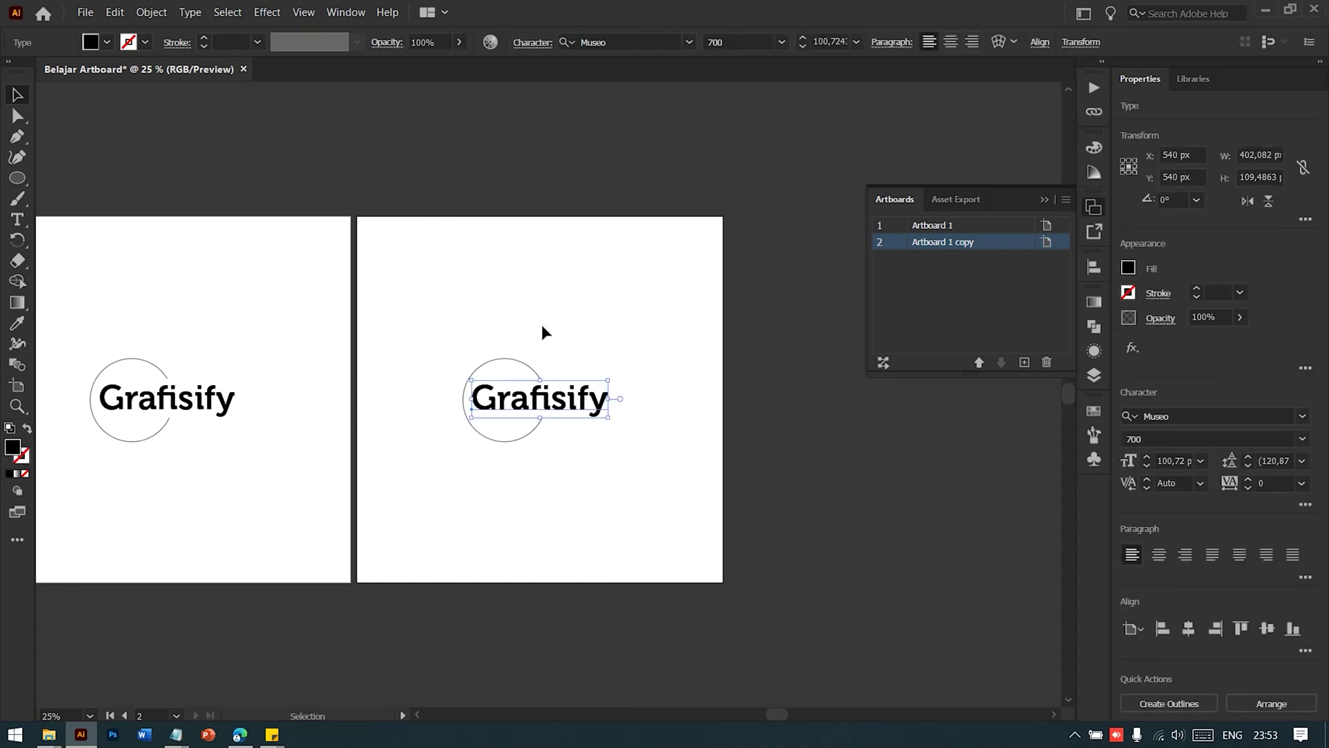
pyautogui.press('a')
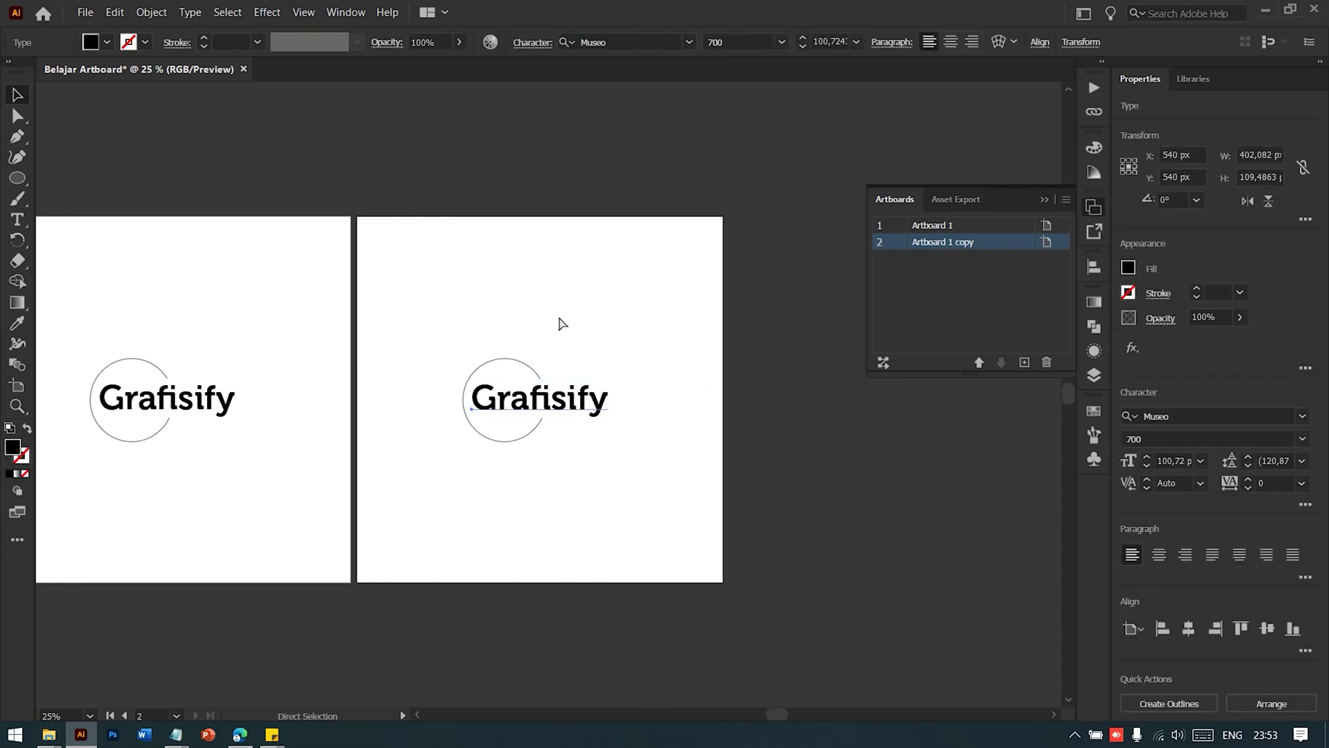
pyautogui.click(658, 343)
pyautogui.press('v')
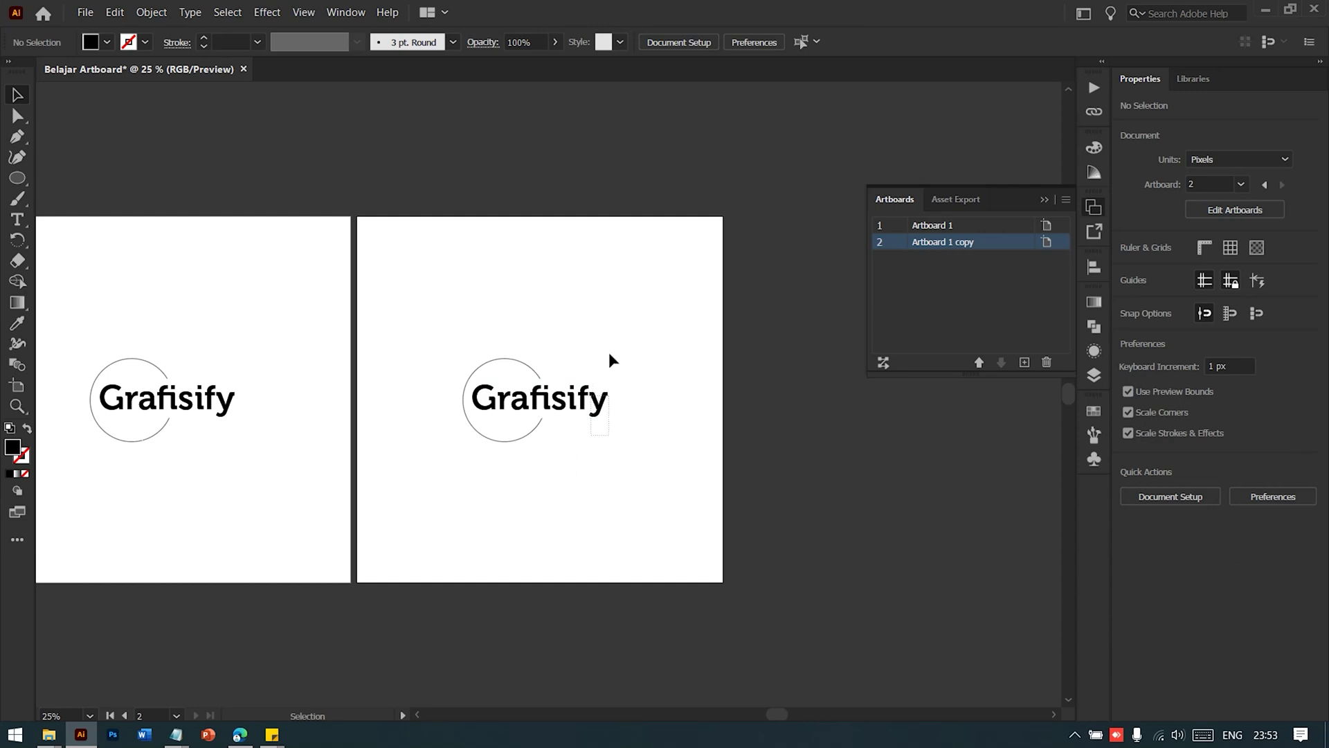
# - Add a third copy of the logo artboard, redoing it after an undo
pyautogui.hscroll(2, 583, 405)
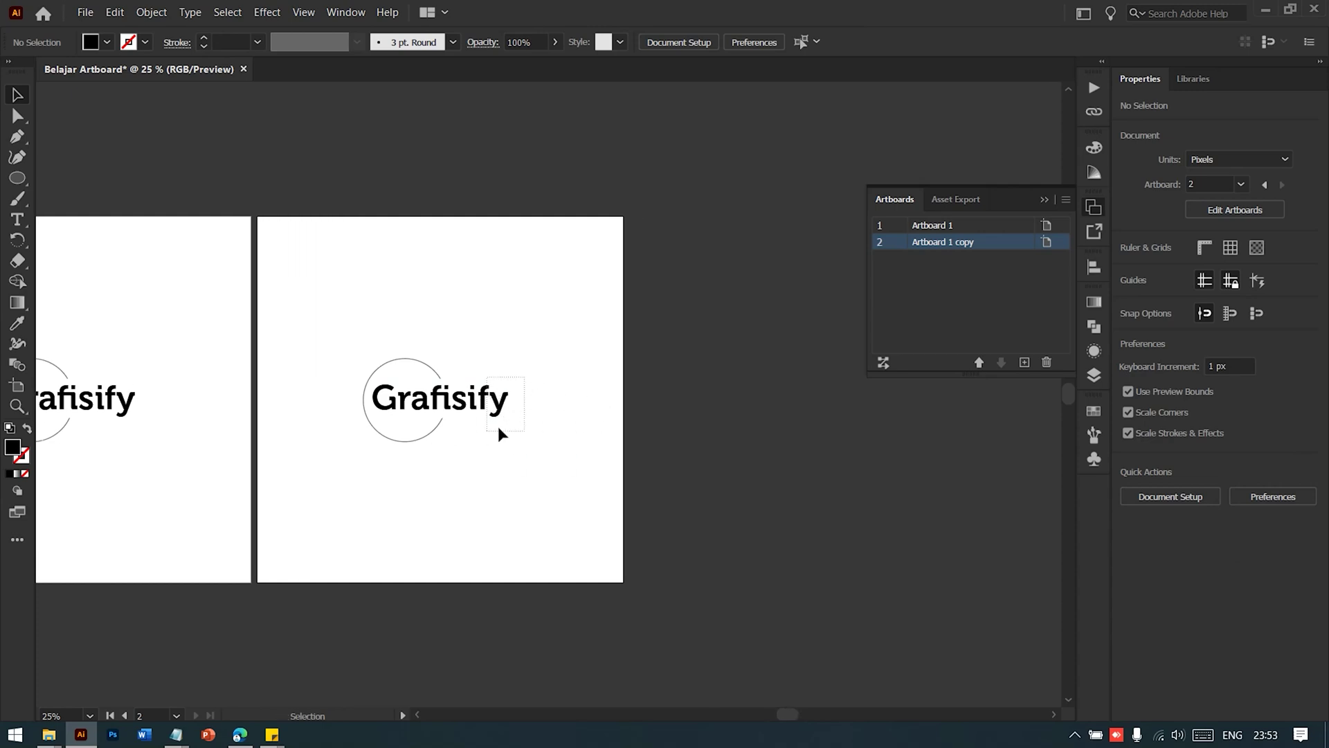
pyautogui.doubleClick(983, 246)
pyautogui.click(1024, 362)
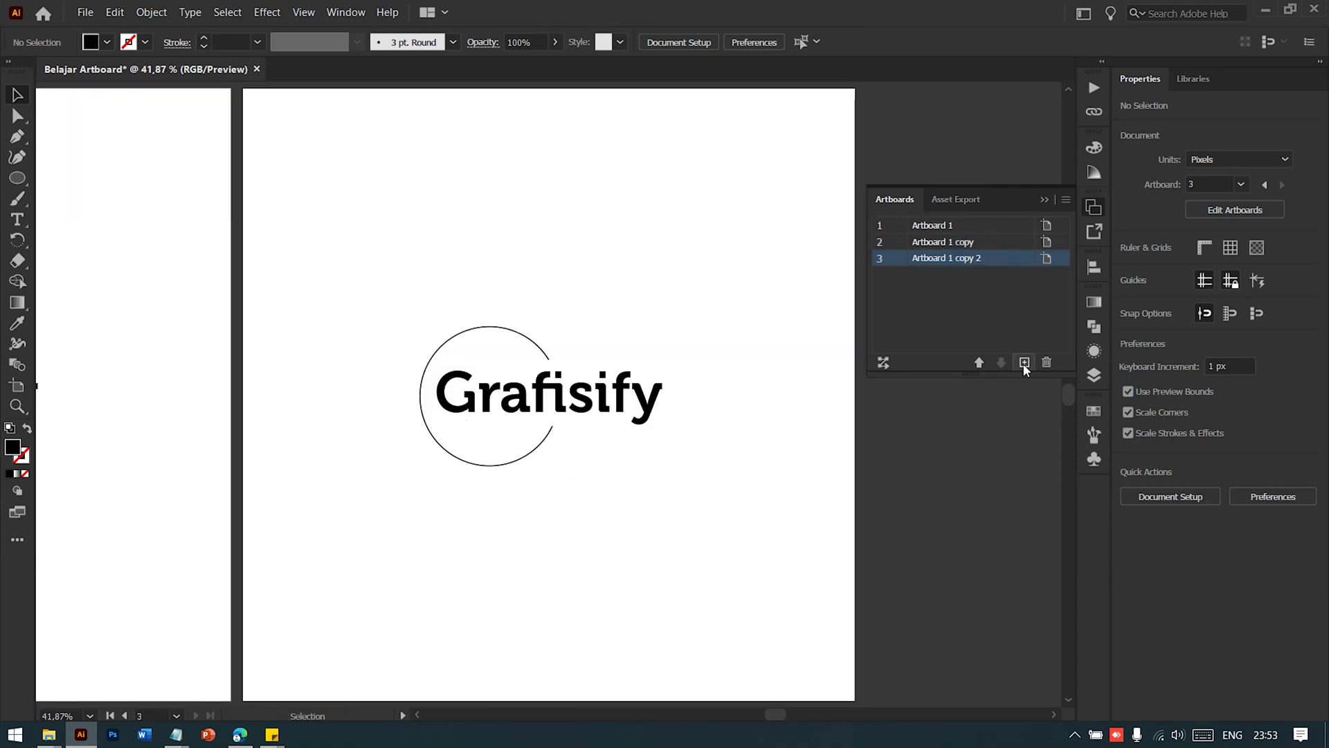
pyautogui.scroll(-2, 665, 429)
pyautogui.hscroll(2, 664, 429)
pyautogui.hscroll(1, 934, 385)
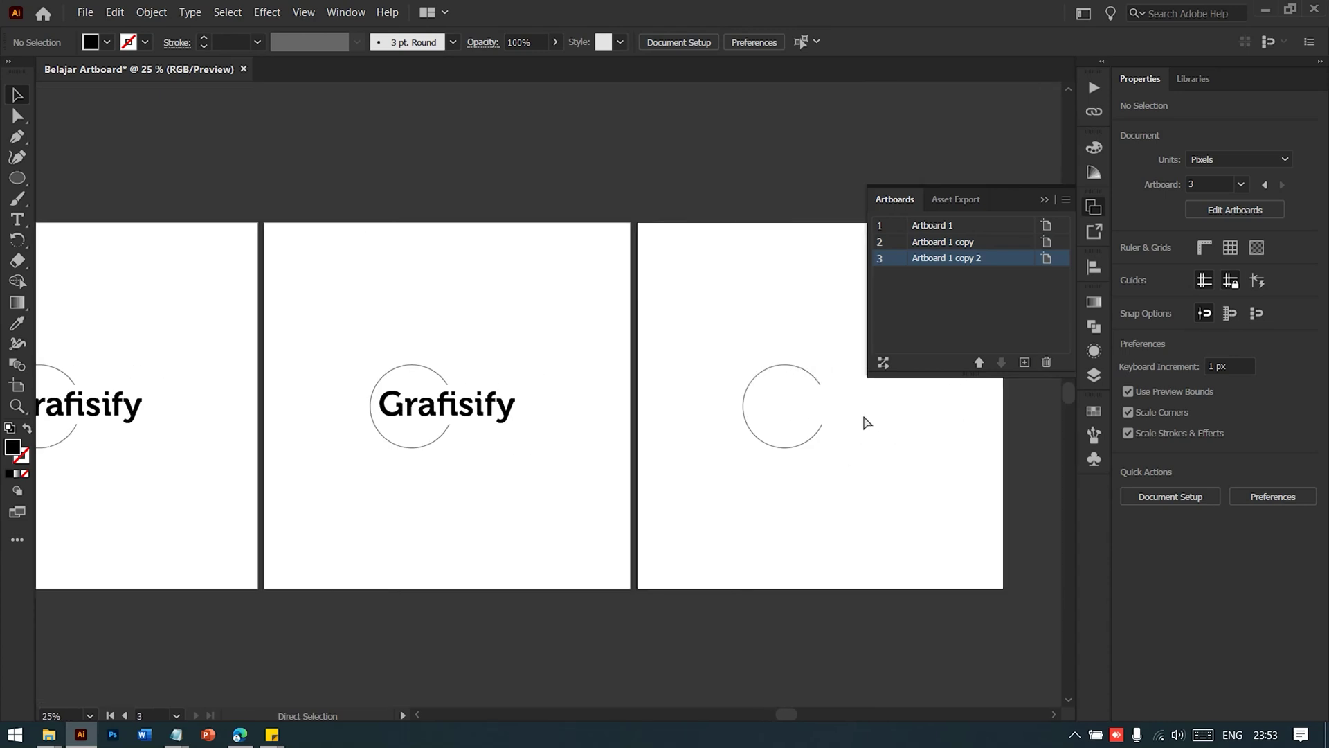
pyautogui.hotkey('ctrl', 'z')
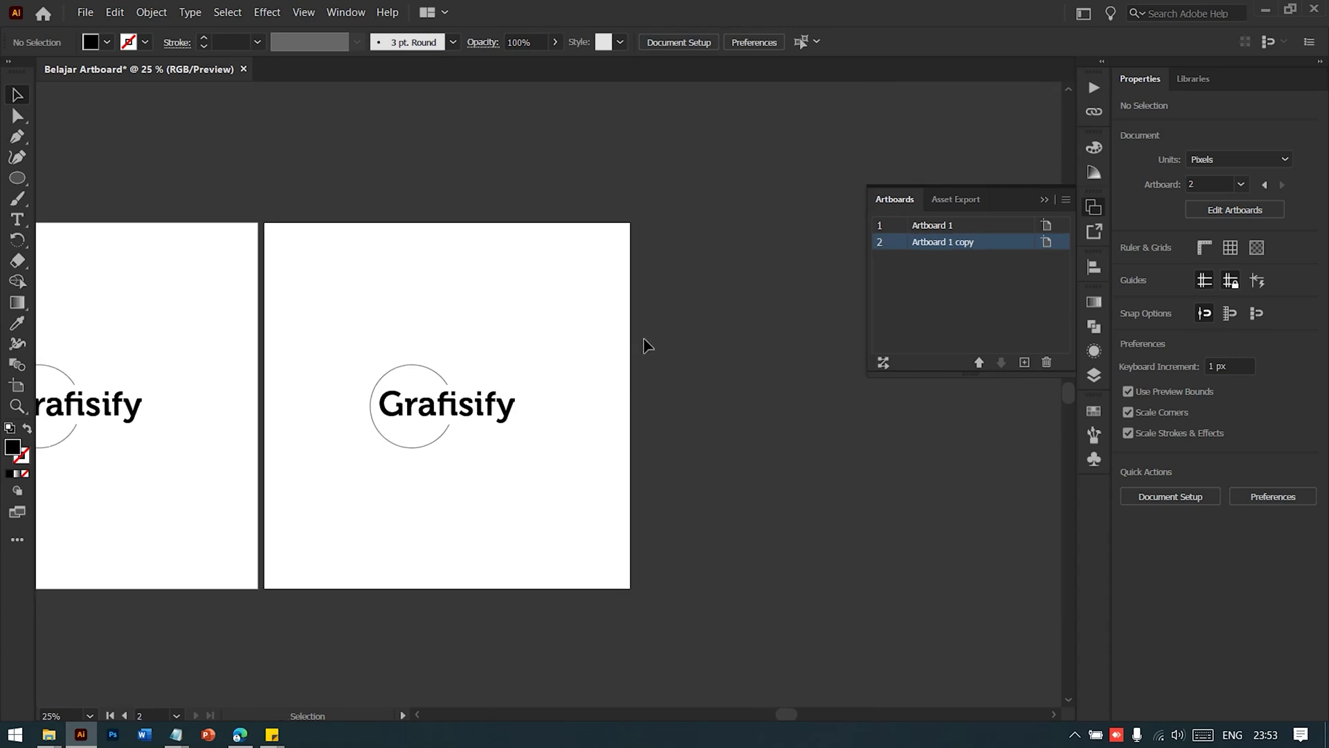
pyautogui.click(528, 423)
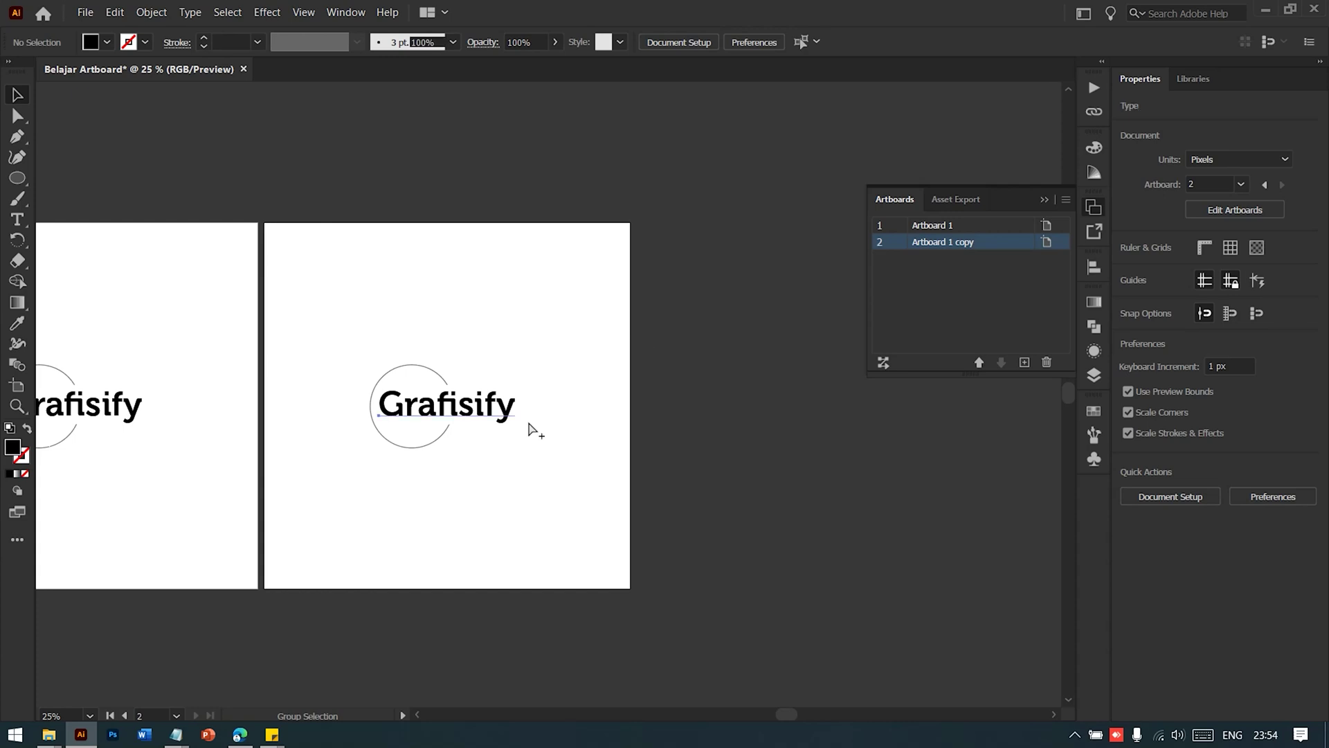
pyautogui.click(584, 367)
pyautogui.doubleClick(1001, 249)
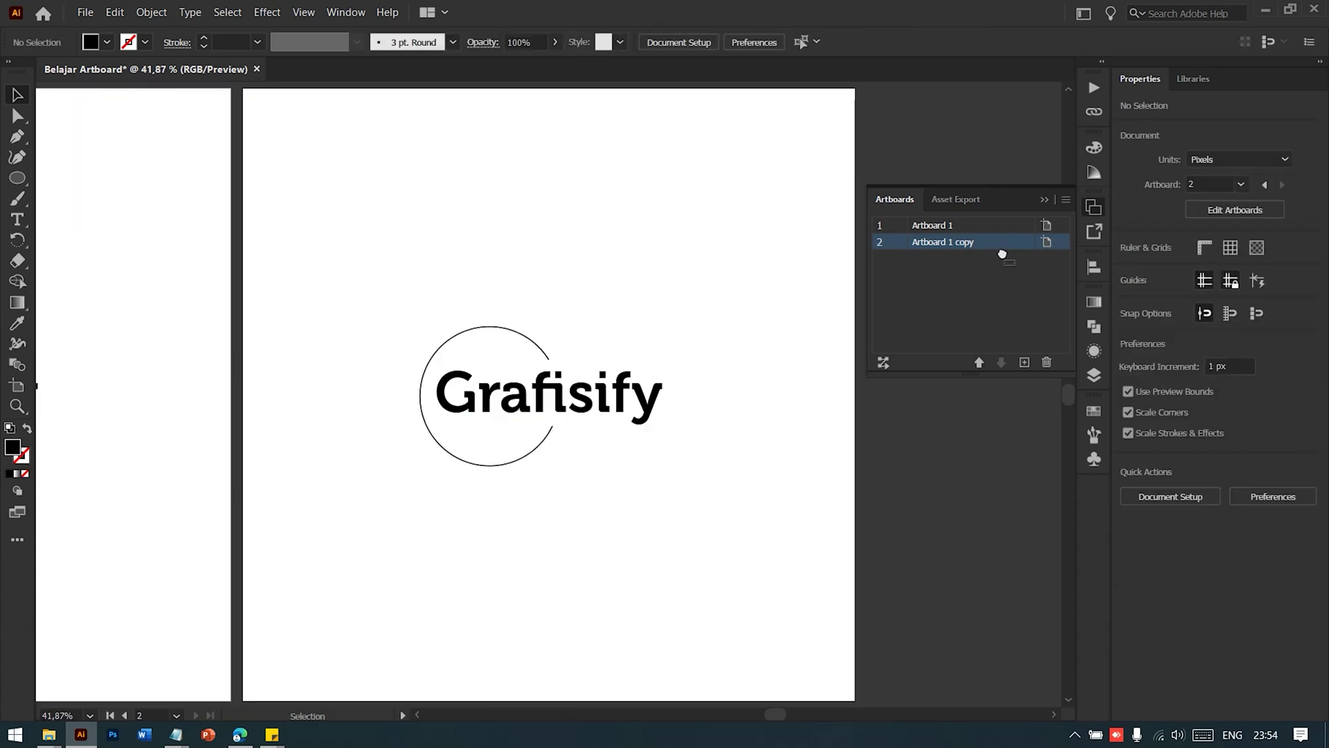
pyautogui.click(1024, 362)
# - Scroll across the three logo artboards and make Artboard 1 active
pyautogui.scroll(-3, 471, 430)
pyautogui.hscroll(2, 553, 443)
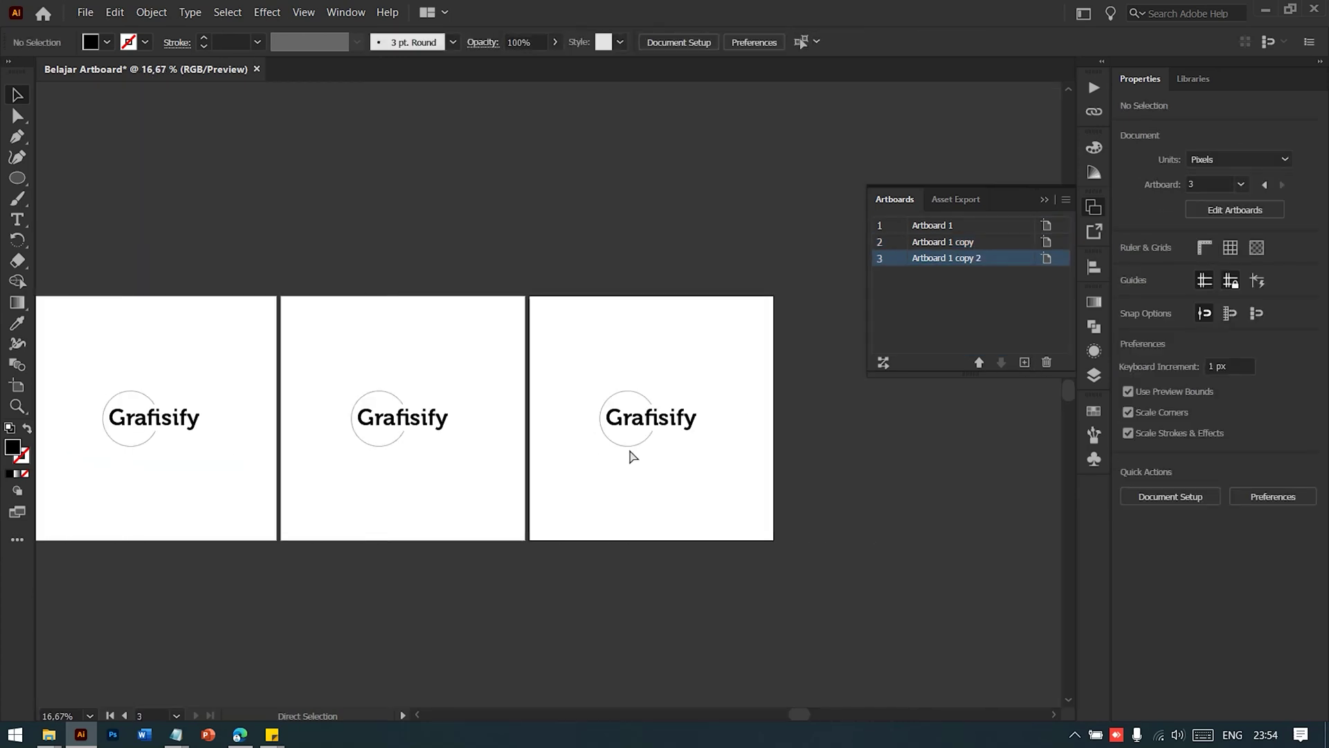
pyautogui.hscroll(-2, 623, 470)
pyautogui.hscroll(-1, 526, 484)
pyautogui.hscroll(-1, 505, 488)
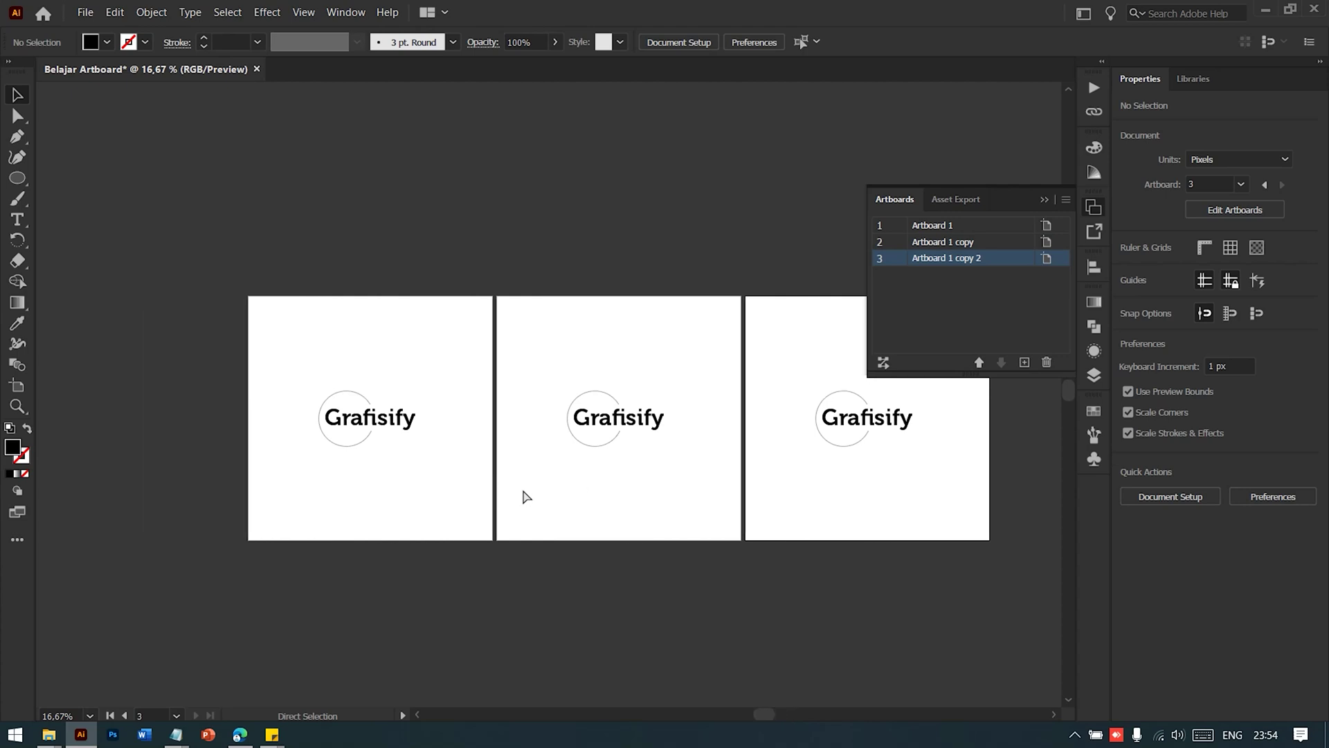
pyautogui.hscroll(2, 524, 493)
pyautogui.hscroll(-2, 522, 497)
pyautogui.hscroll(2, 625, 322)
pyautogui.hscroll(-2, 526, 325)
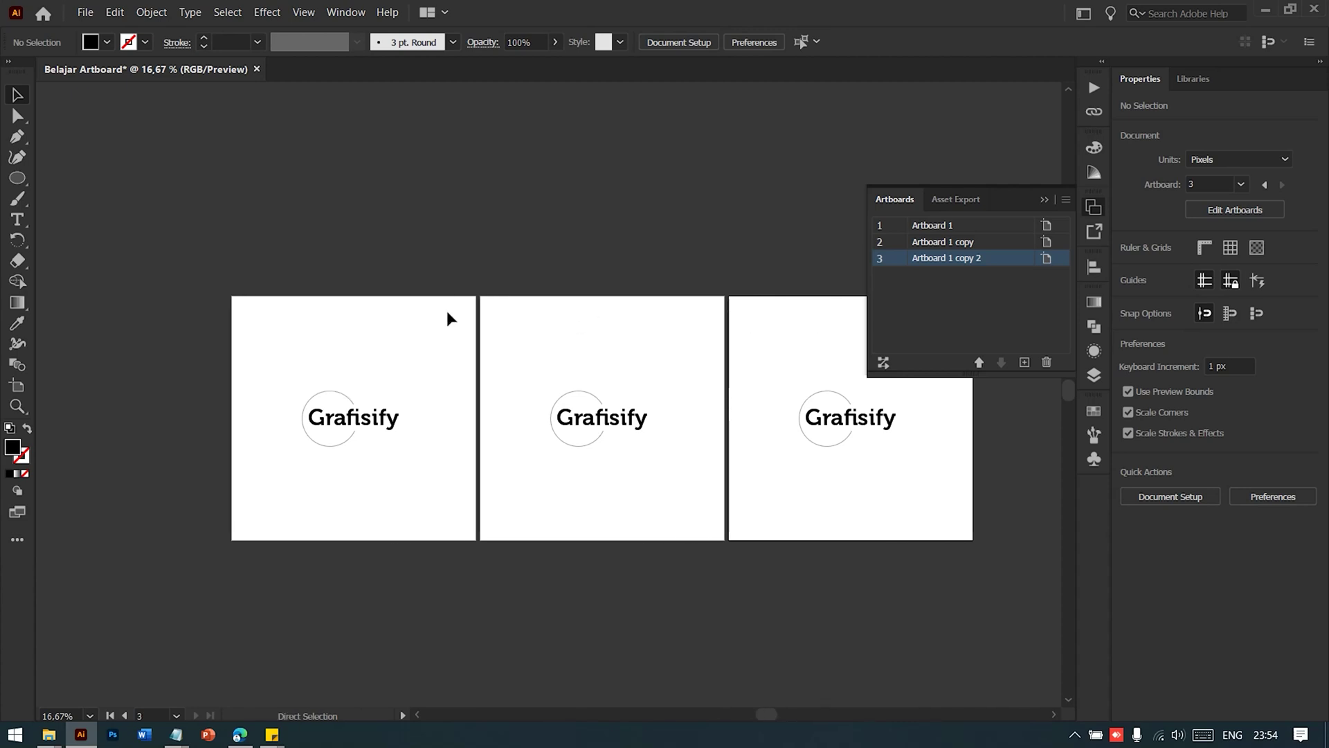
pyautogui.moveTo(355, 263); pyautogui.dragTo(297, 339)
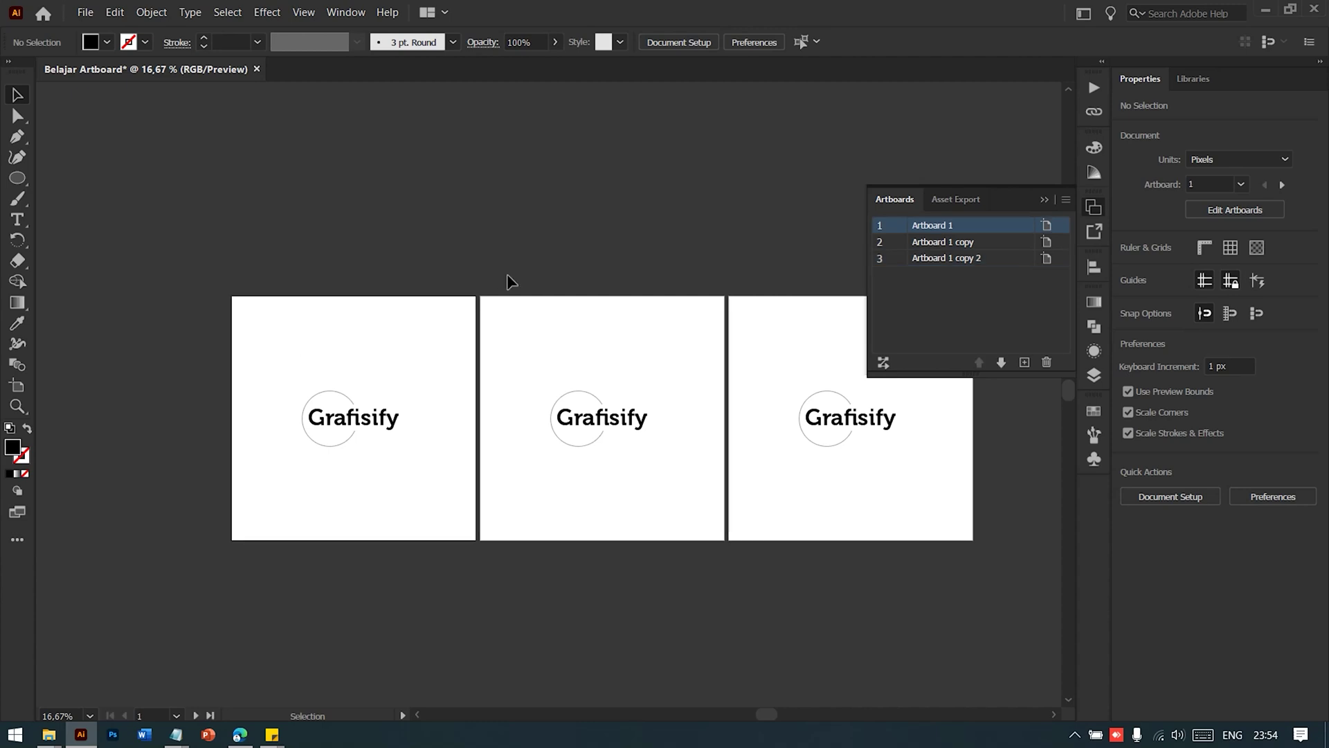
pyautogui.hscroll(-1, 267, 411)
pyautogui.scroll(1, 268, 412)
pyautogui.scroll(-2, 267, 411)
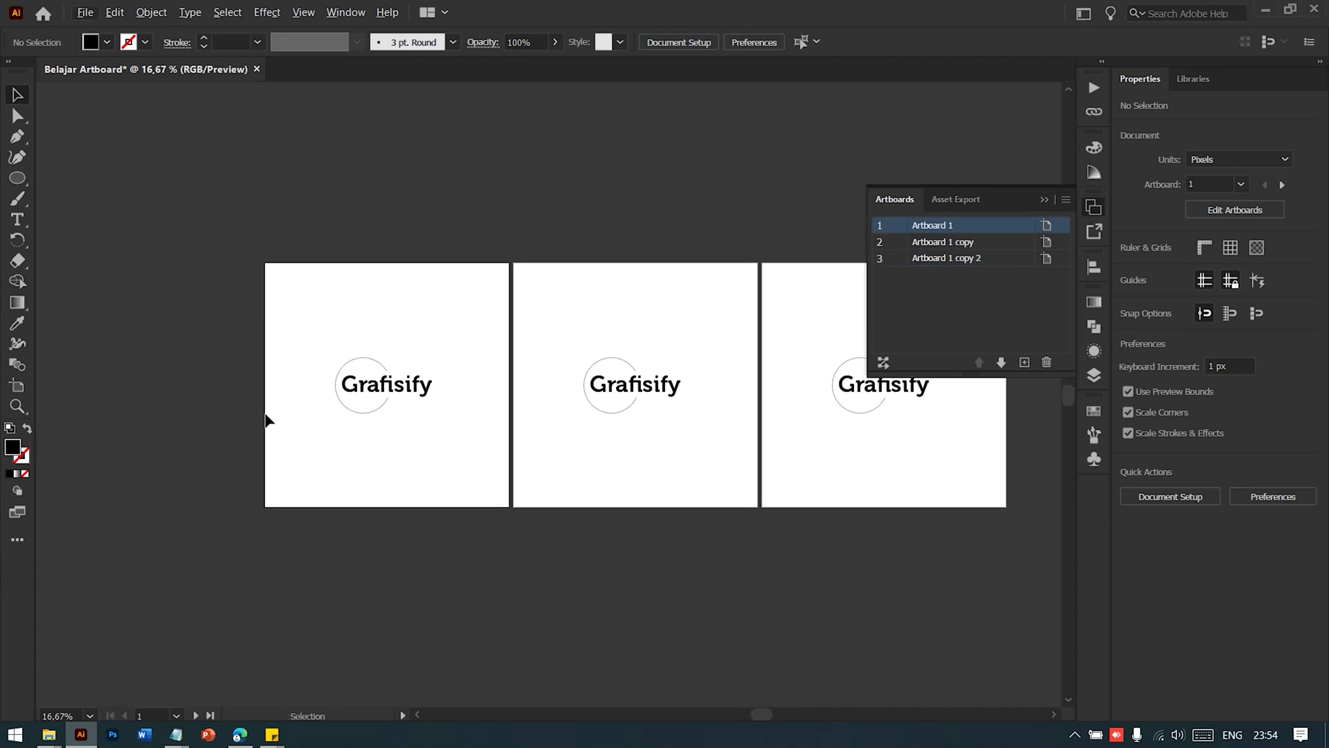
pyautogui.scroll(1, 265, 415)
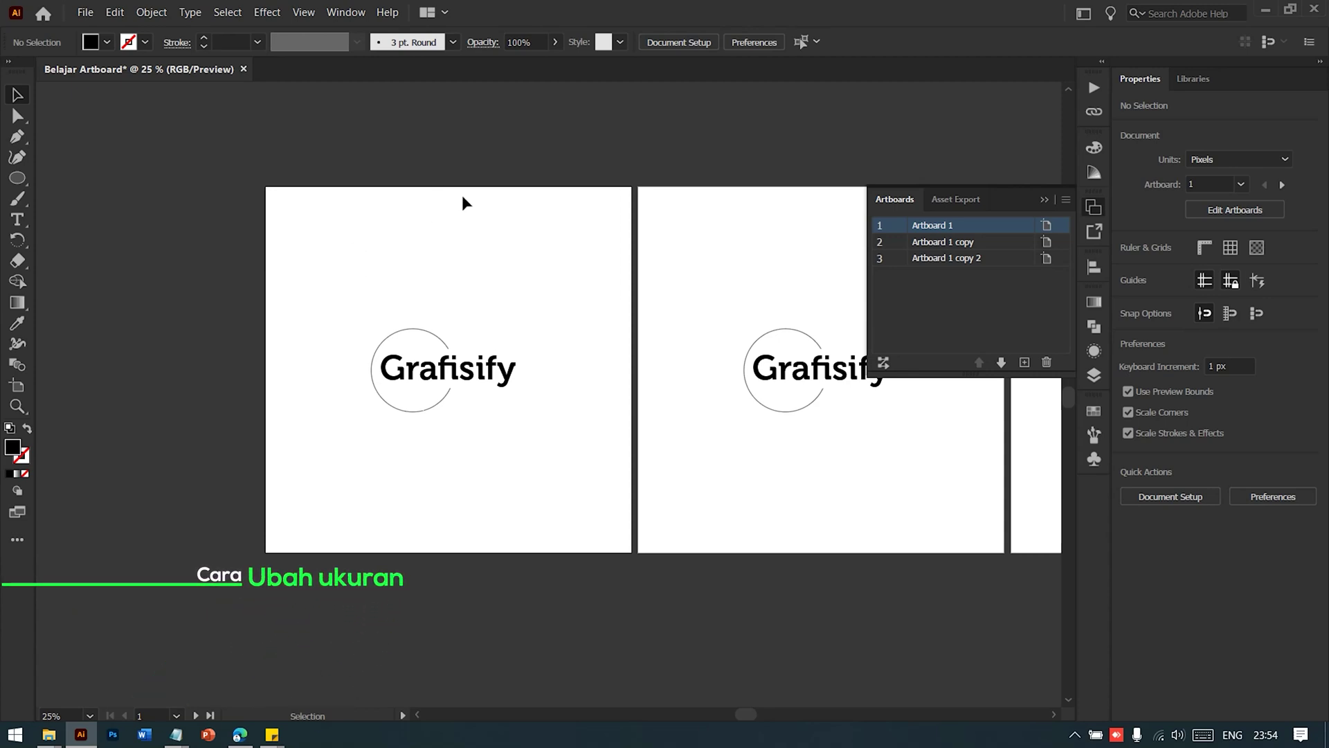
# - Stretch Artboard 1 taller, then undo it back to 1080 × 1080 and exit artboard editing
pyautogui.hotkey('shift', 'o')
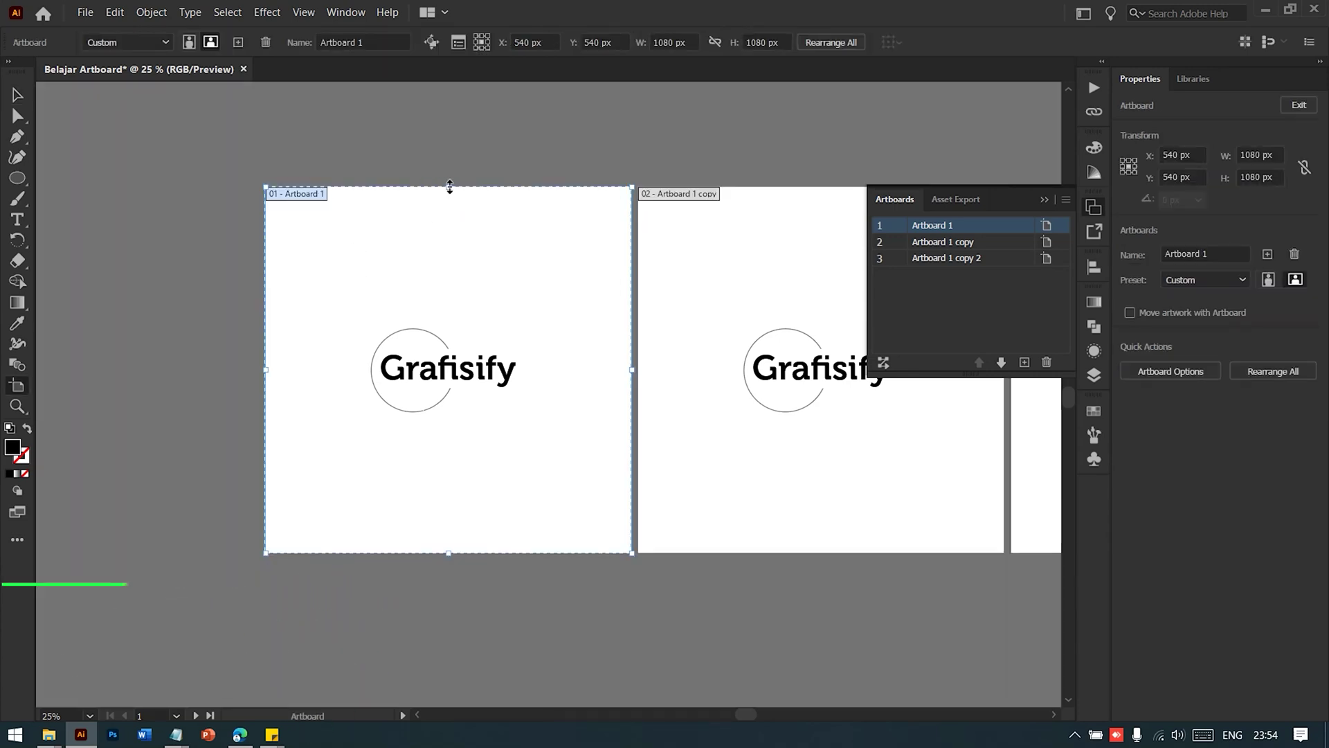
pyautogui.moveTo(450, 186); pyautogui.dragTo(449, 147)
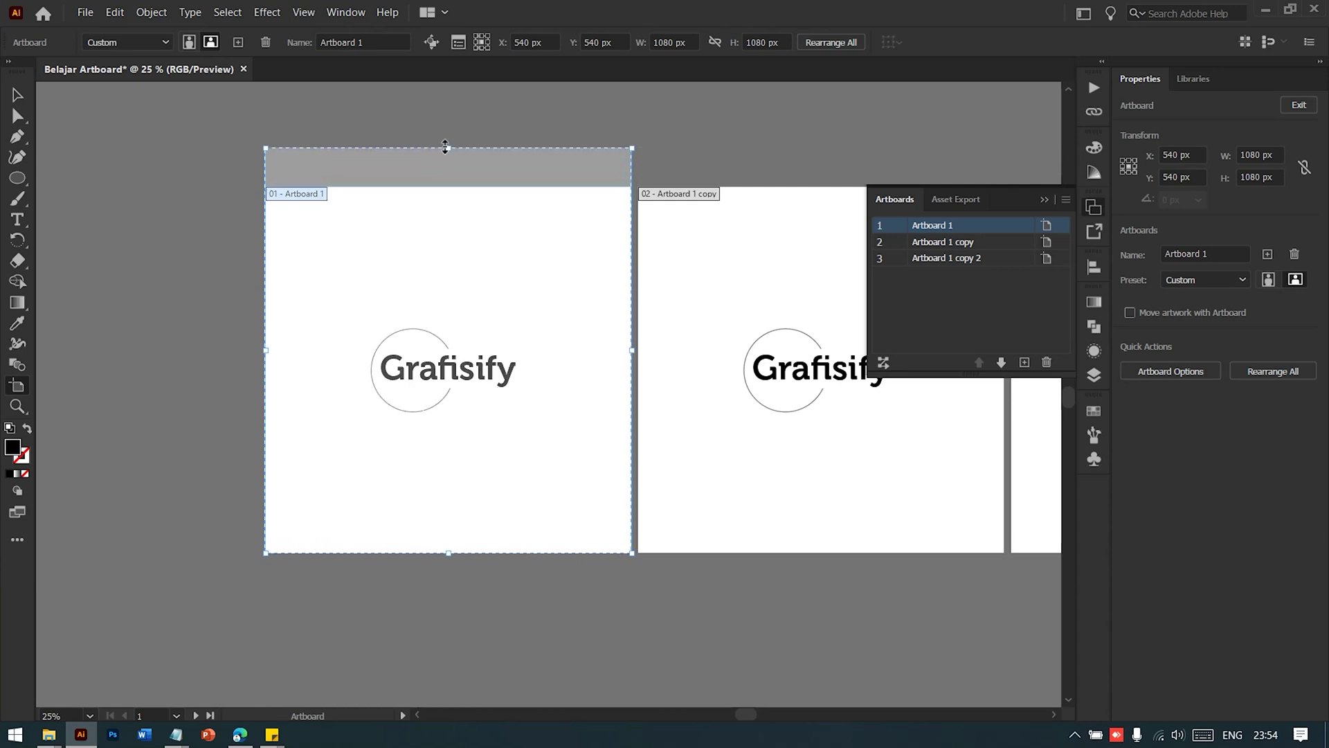
pyautogui.moveTo(449, 553); pyautogui.dragTo(450, 599)
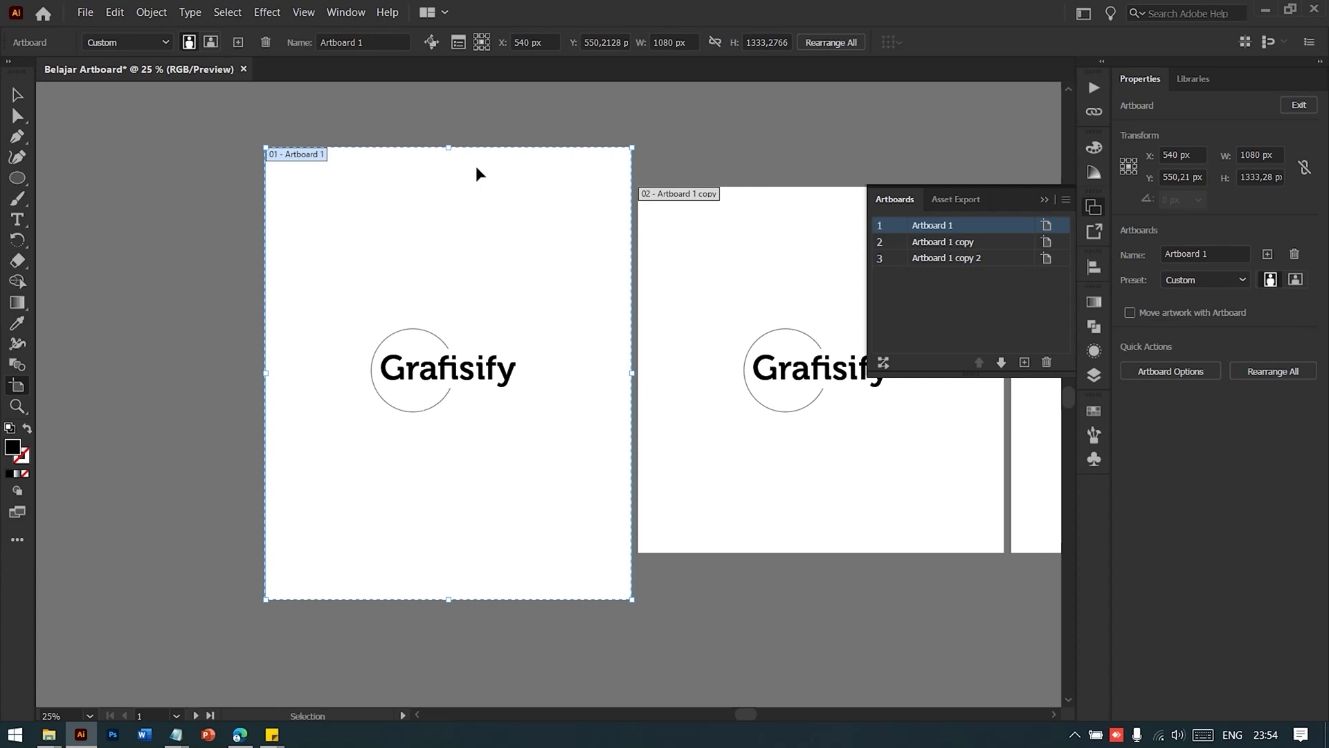
pyautogui.hotkey('ctrl', 'z')
pyautogui.hotkey('ctrl', 'z')
pyautogui.press('v')
pyautogui.press('Escape')
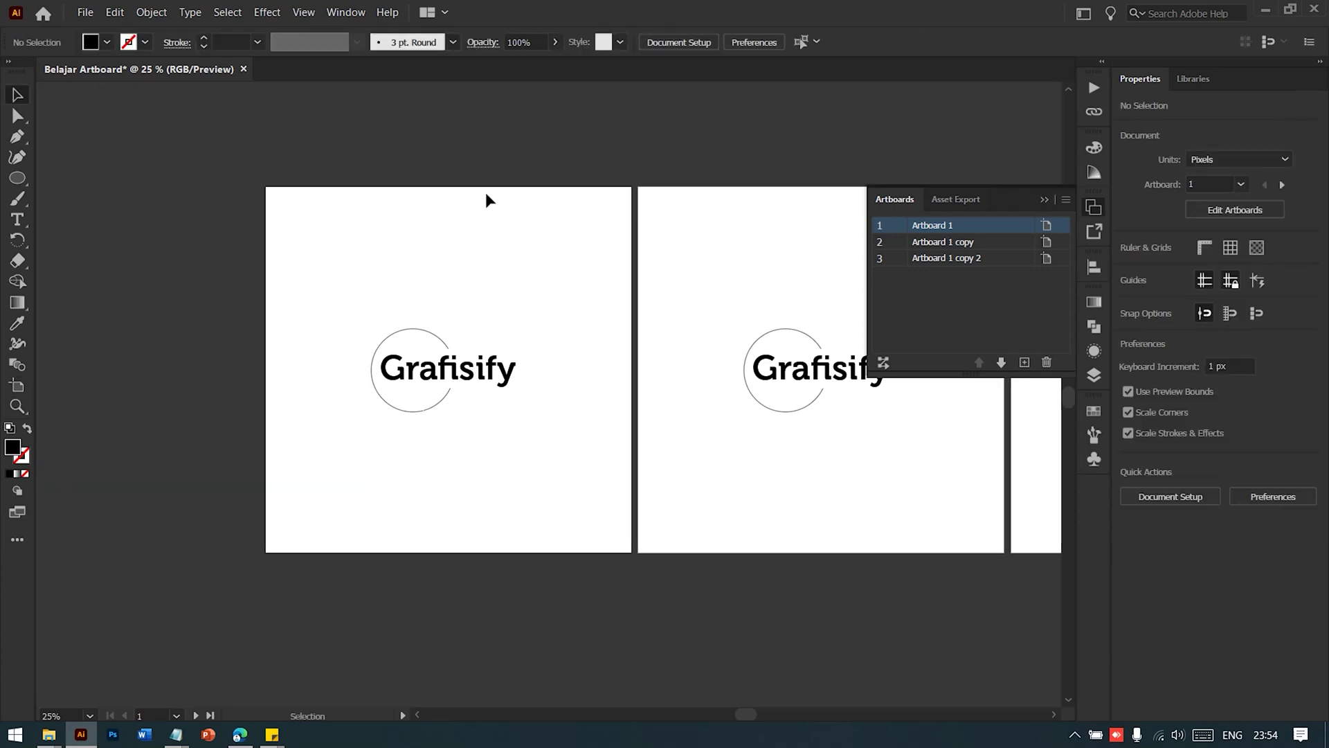
pyautogui.hscroll(2, 485, 200)
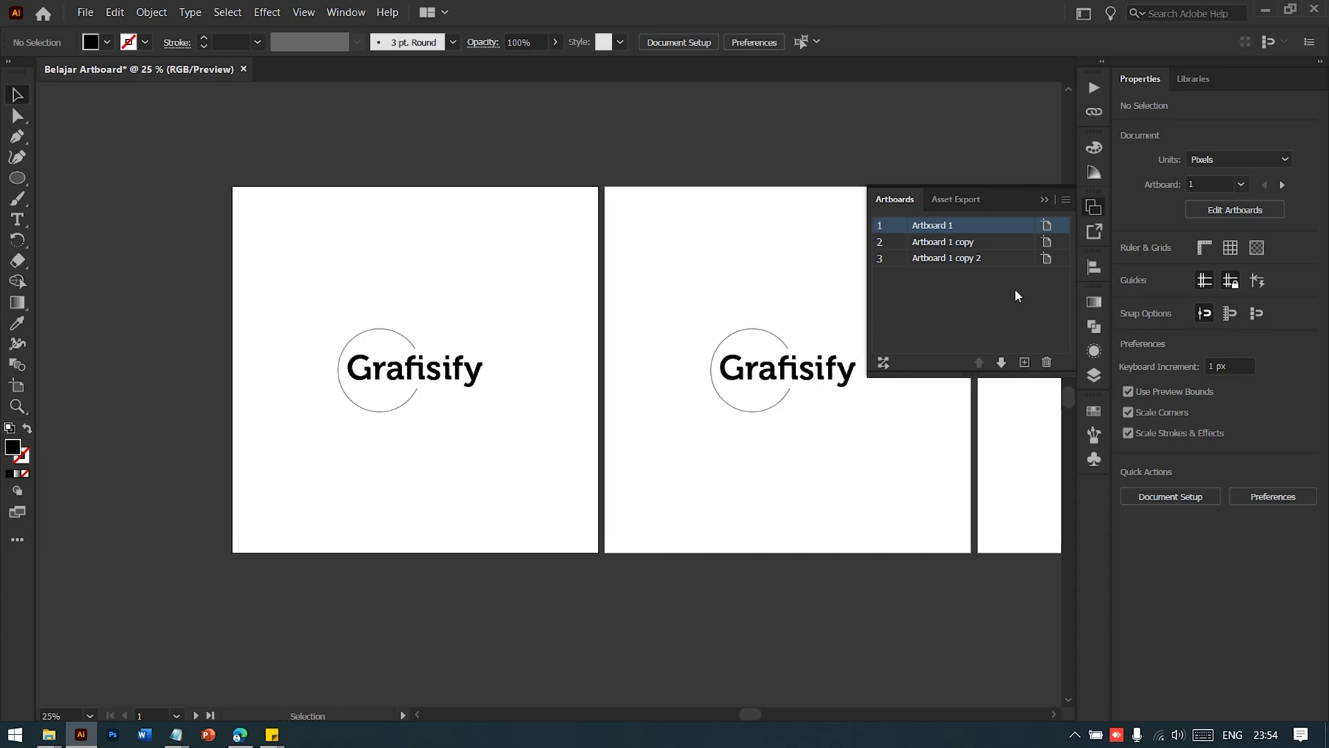
# - Set Artboard 1's height to 1350 px in Artboard Options
pyautogui.click(1046, 226)
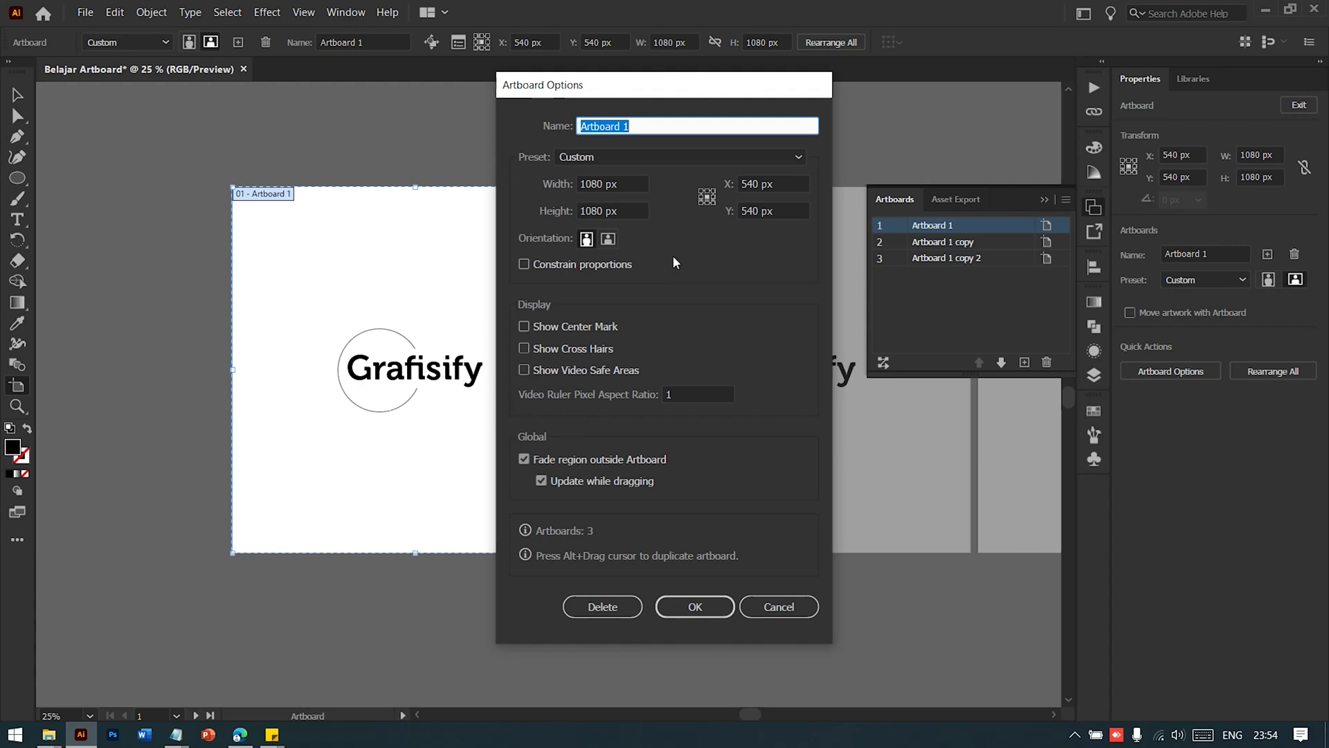
pyautogui.click(624, 184)
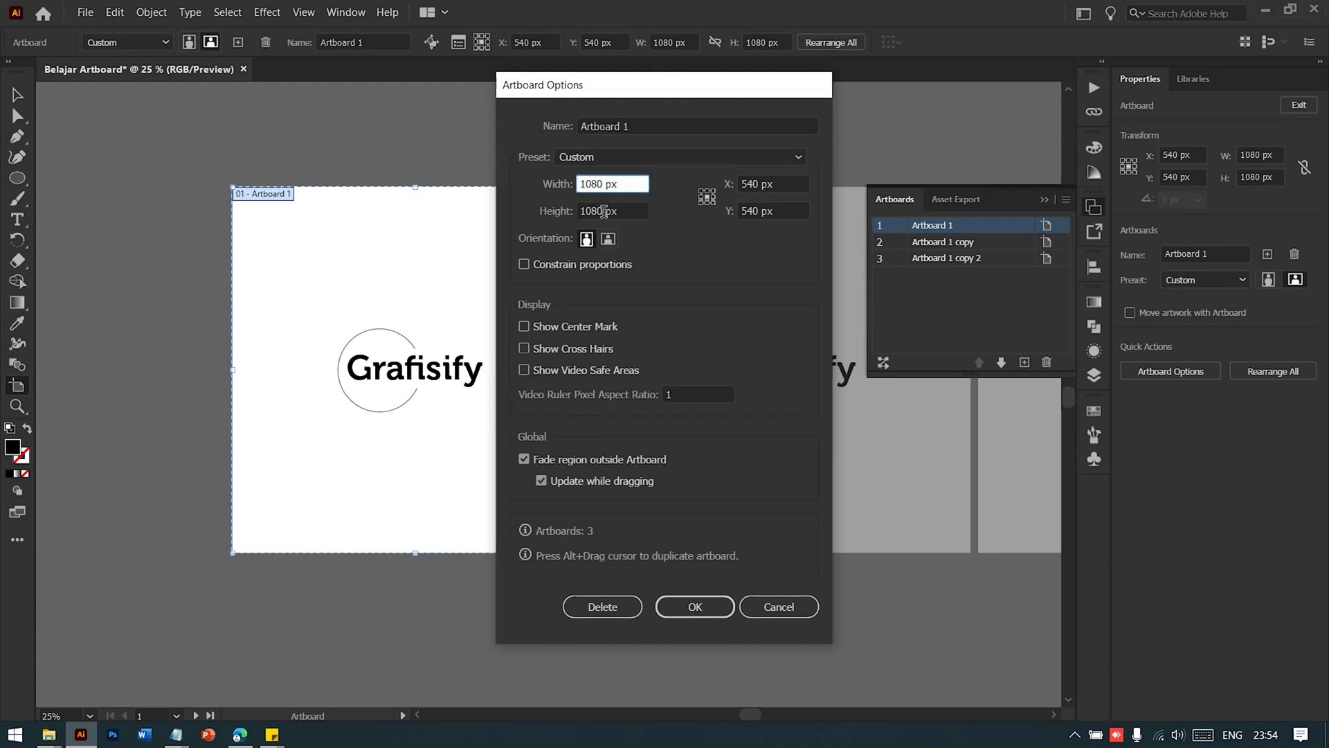
pyautogui.doubleClick(601, 210)
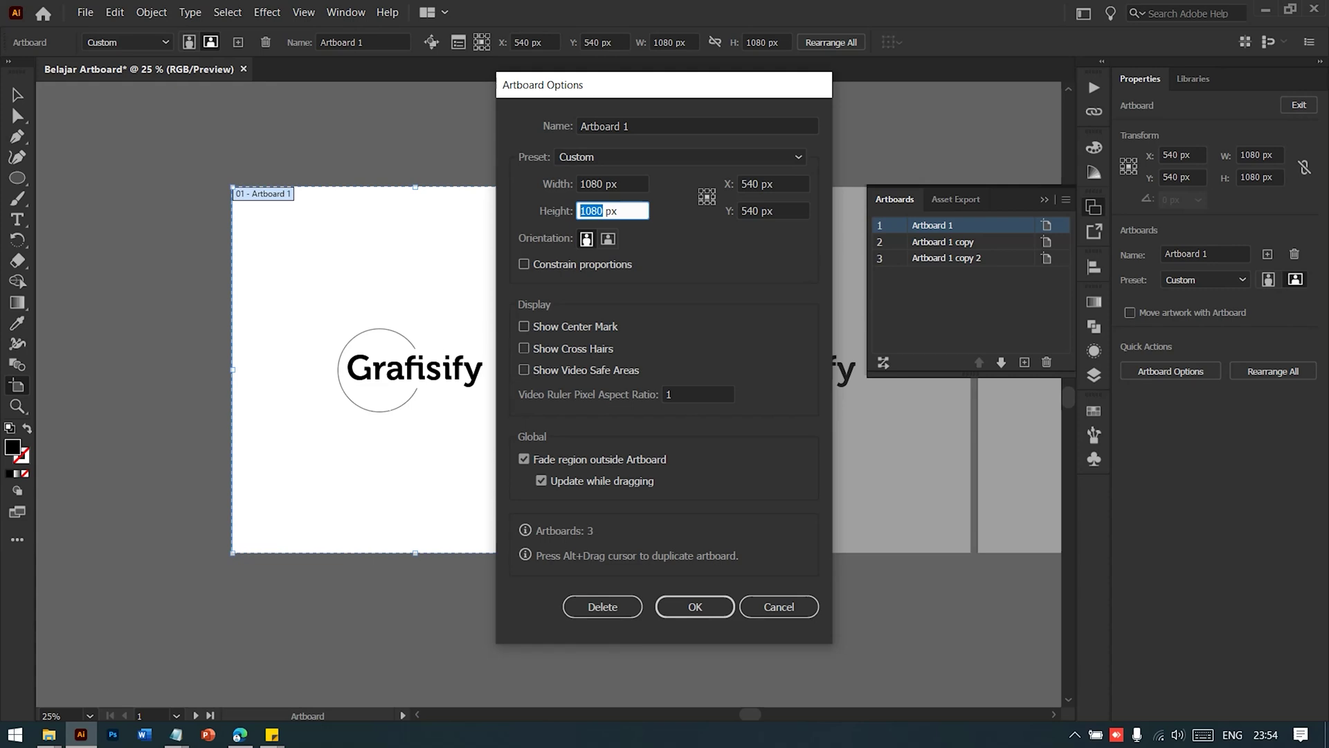
pyautogui.write('135')
pyautogui.click(686, 605)
pyautogui.scroll(-1, 381, 285)
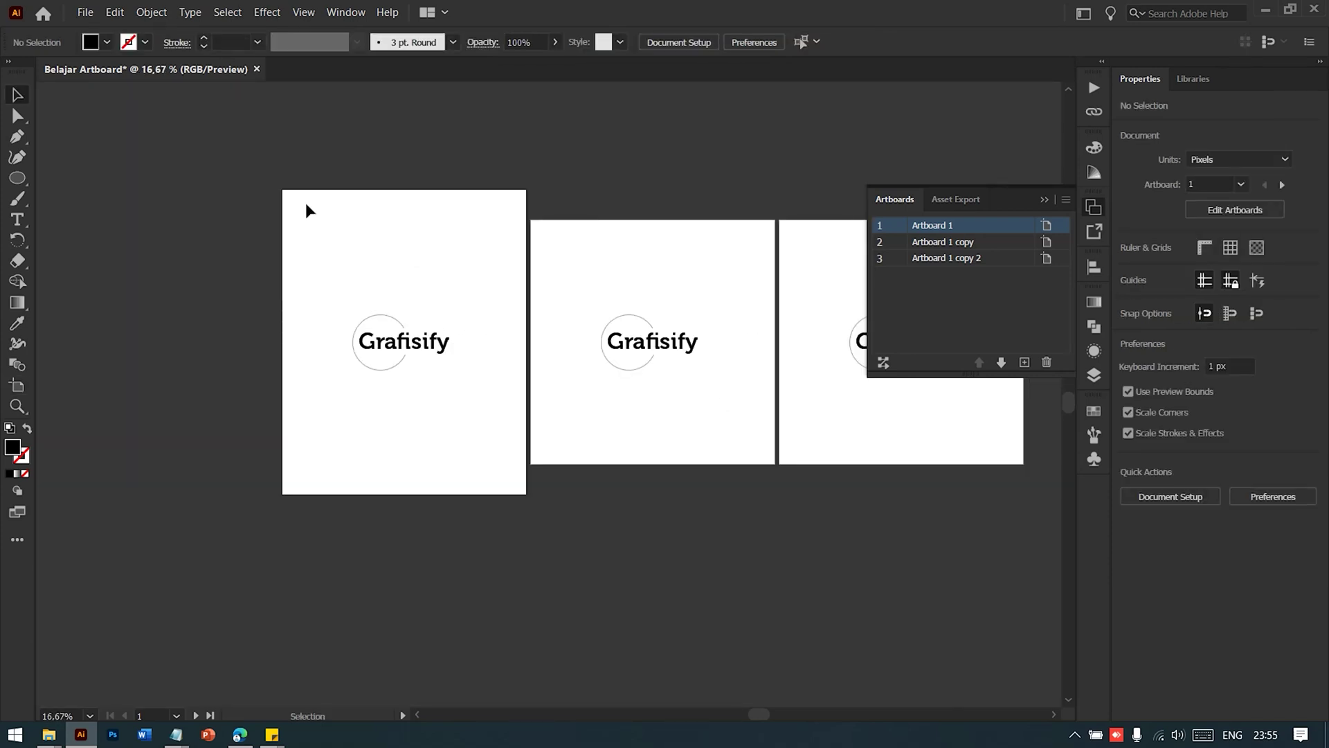
pyautogui.hscroll(1, 463, 244)
pyautogui.hscroll(2, 445, 267)
pyautogui.hscroll(-2, 410, 253)
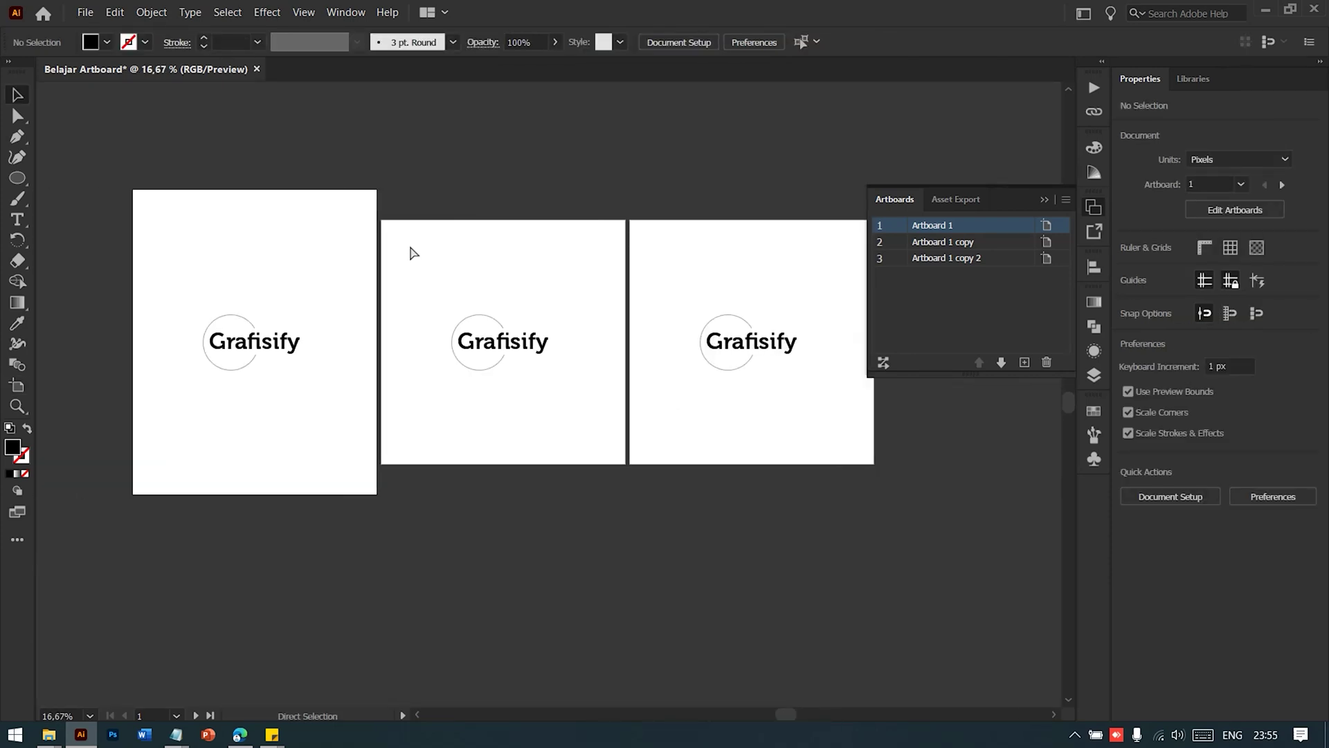
pyautogui.hscroll(-1, 419, 240)
pyautogui.hscroll(2, 450, 242)
pyautogui.hscroll(2, 553, 256)
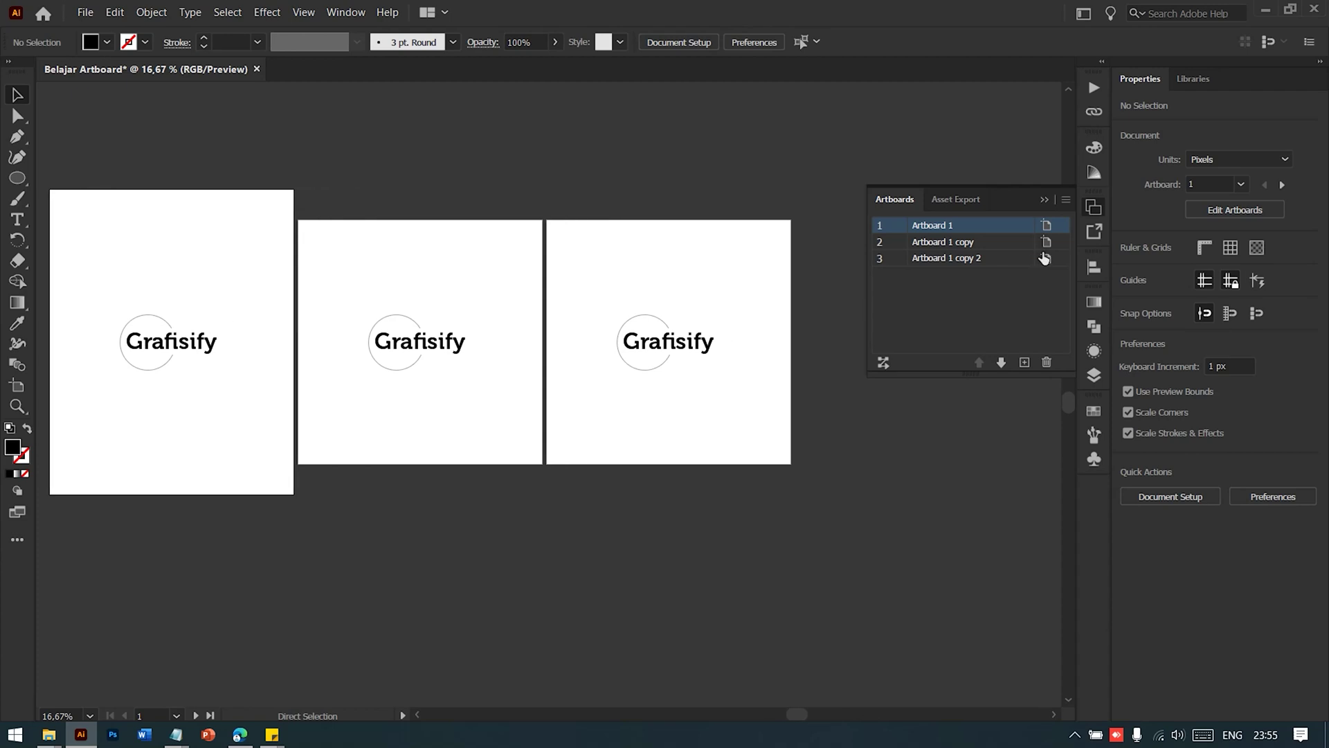
# - Change the second artboard's height to 1350 px
pyautogui.click(913, 242)
pyautogui.click(1046, 242)
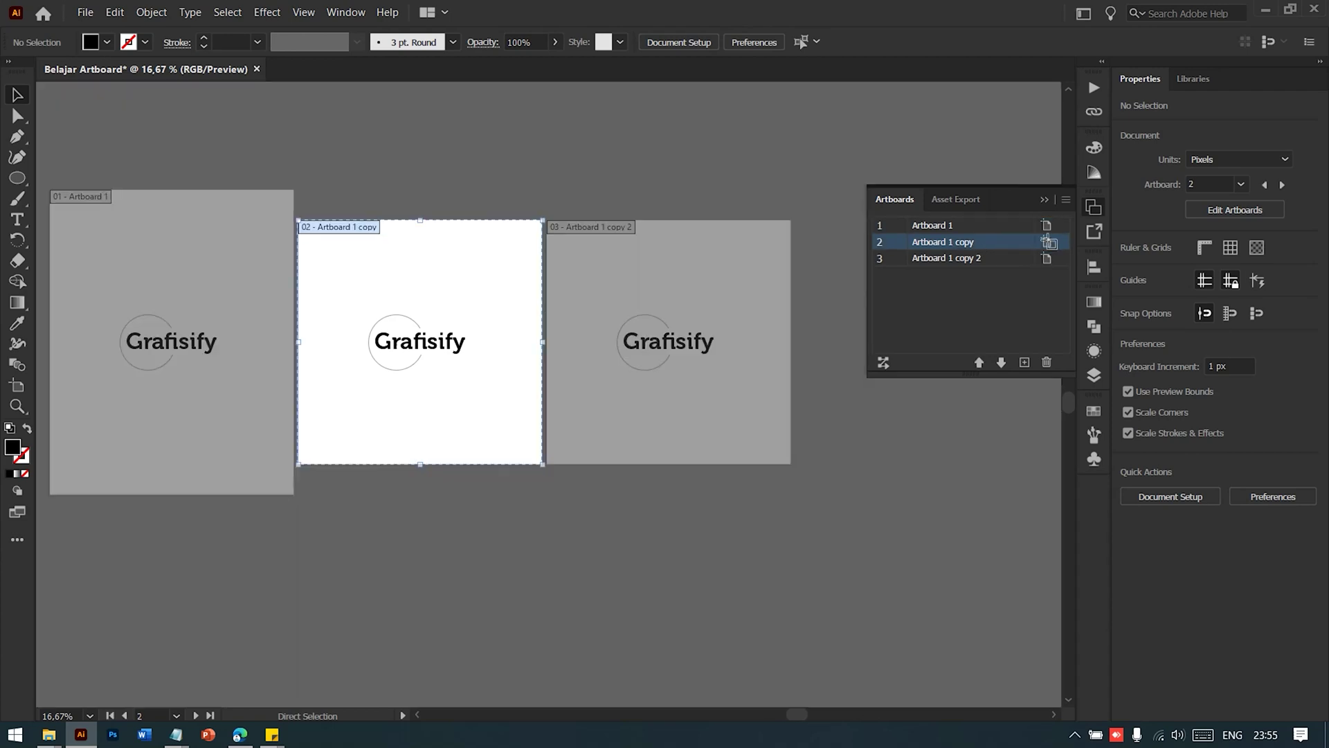
pyautogui.click(602, 211)
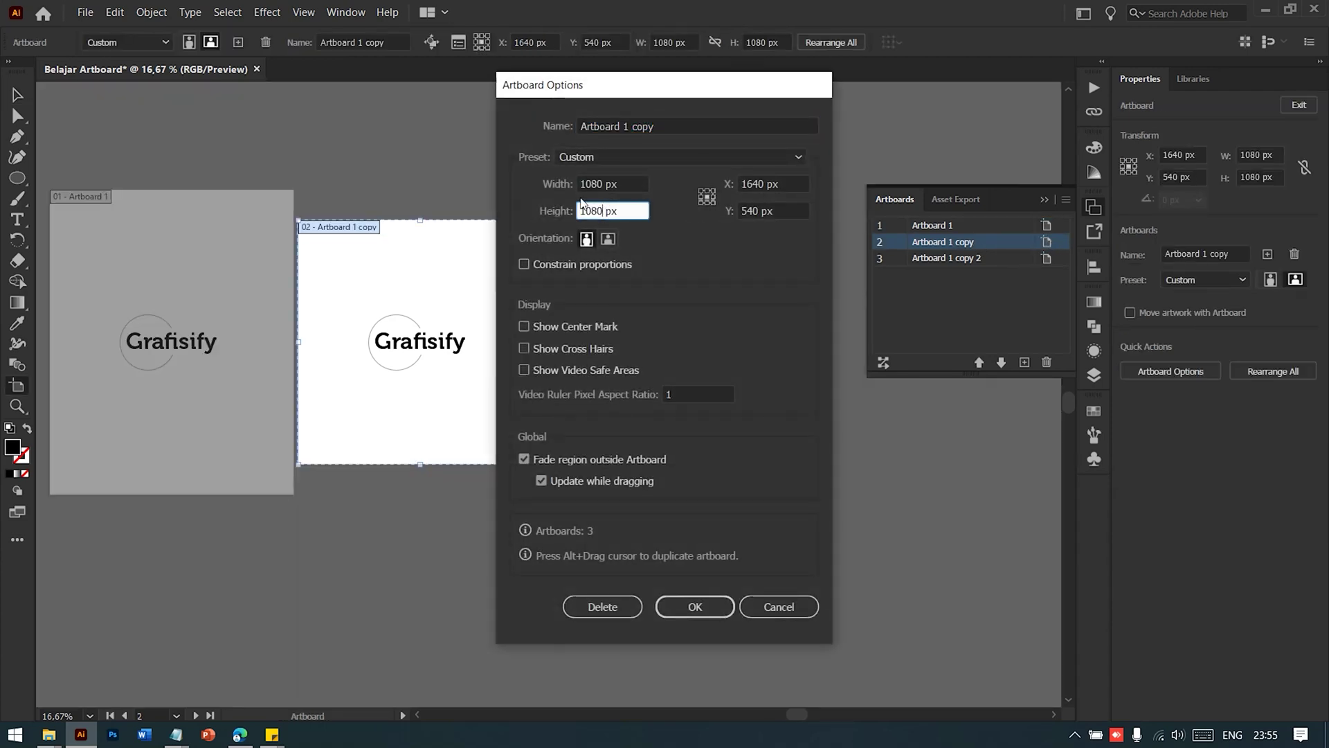
pyautogui.press('BackSpace')
pyautogui.press('BackSpace')
pyautogui.press('BackSpace')
pyautogui.write('13')
pyautogui.write('5')
pyautogui.click(694, 606)
pyautogui.hscroll(2, 483, 299)
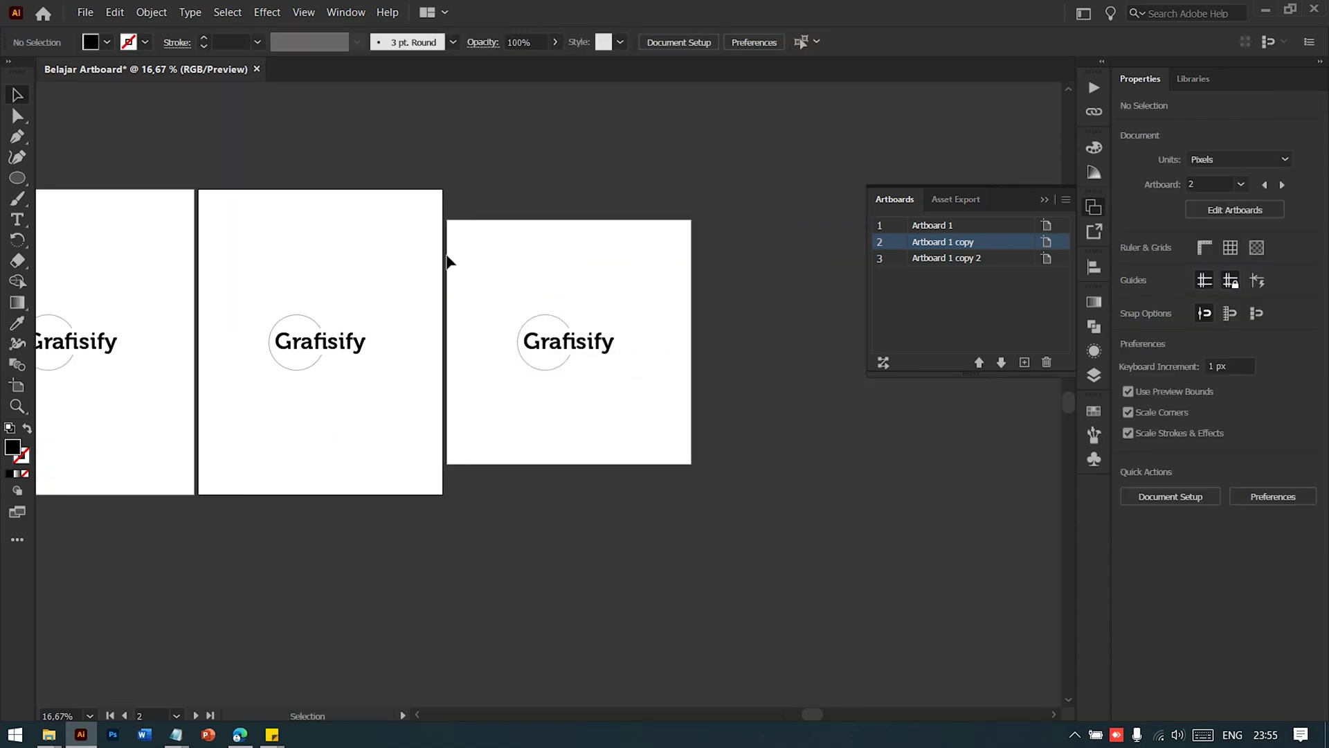
# - Give the third artboard a height of 1350 px as well
pyautogui.click(1042, 263)
pyautogui.click(1046, 259)
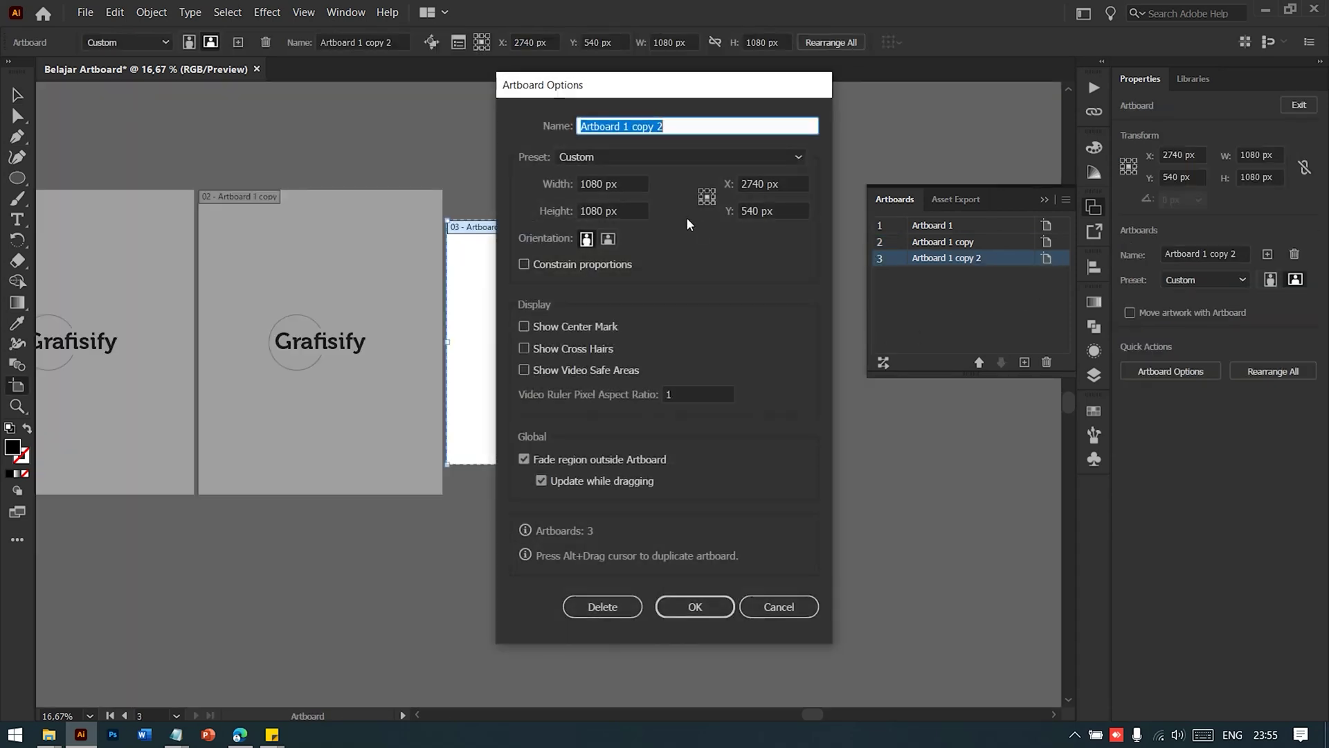
pyautogui.doubleClick(601, 209)
pyautogui.write('1')
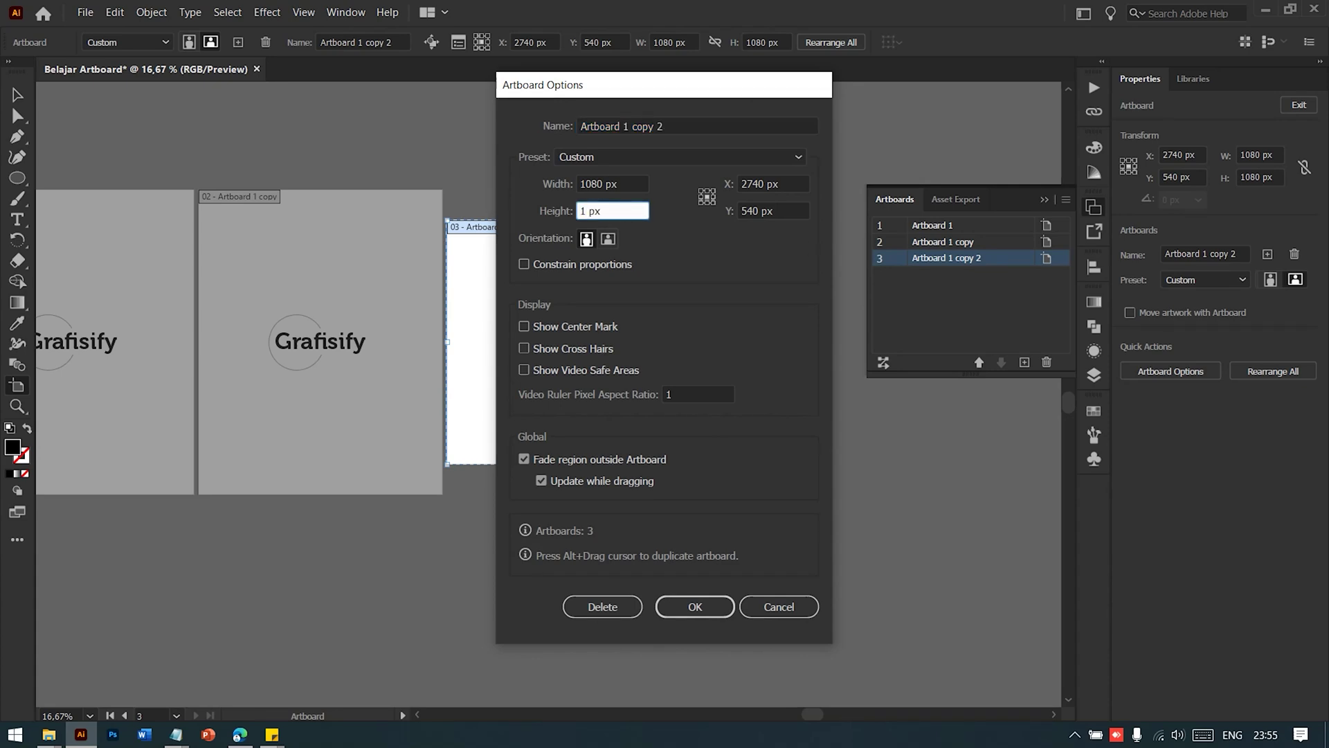
pyautogui.write('350')
pyautogui.press('Return')
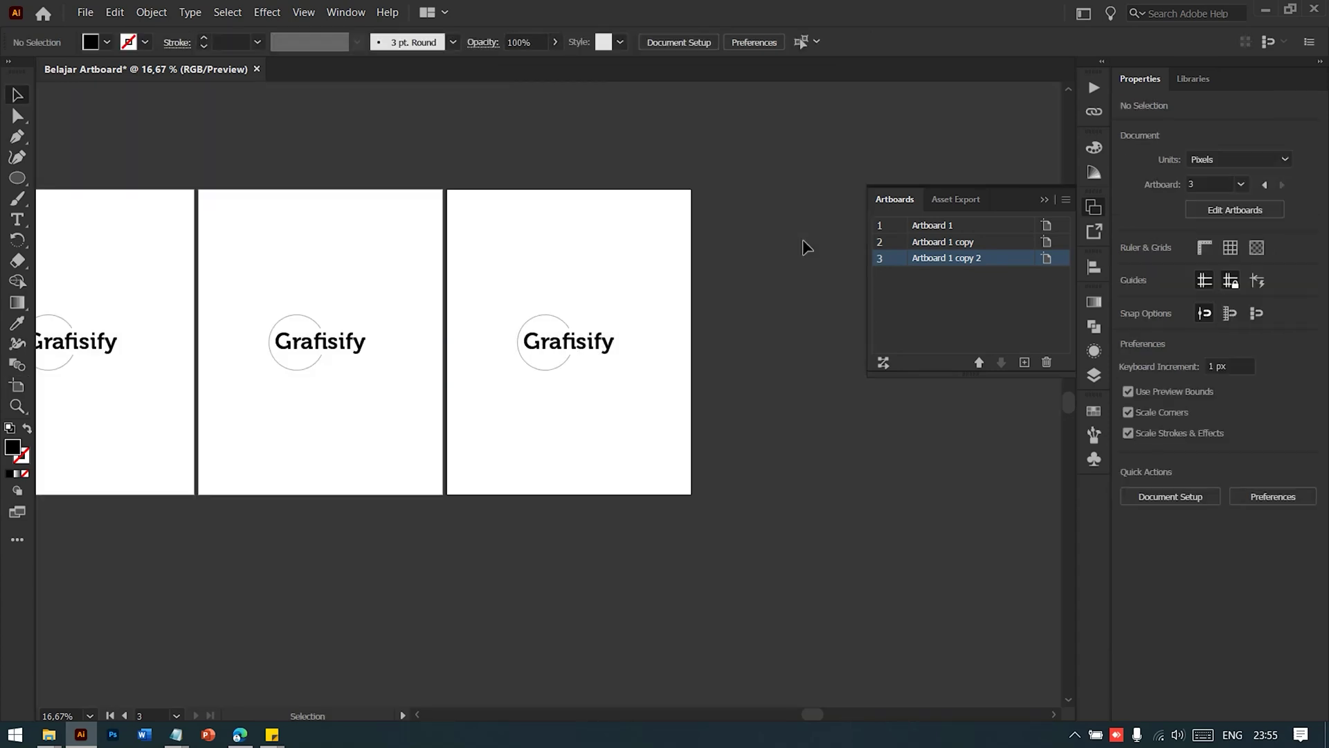
pyautogui.hscroll(-3, 370, 248)
pyautogui.scroll(-1, 398, 214)
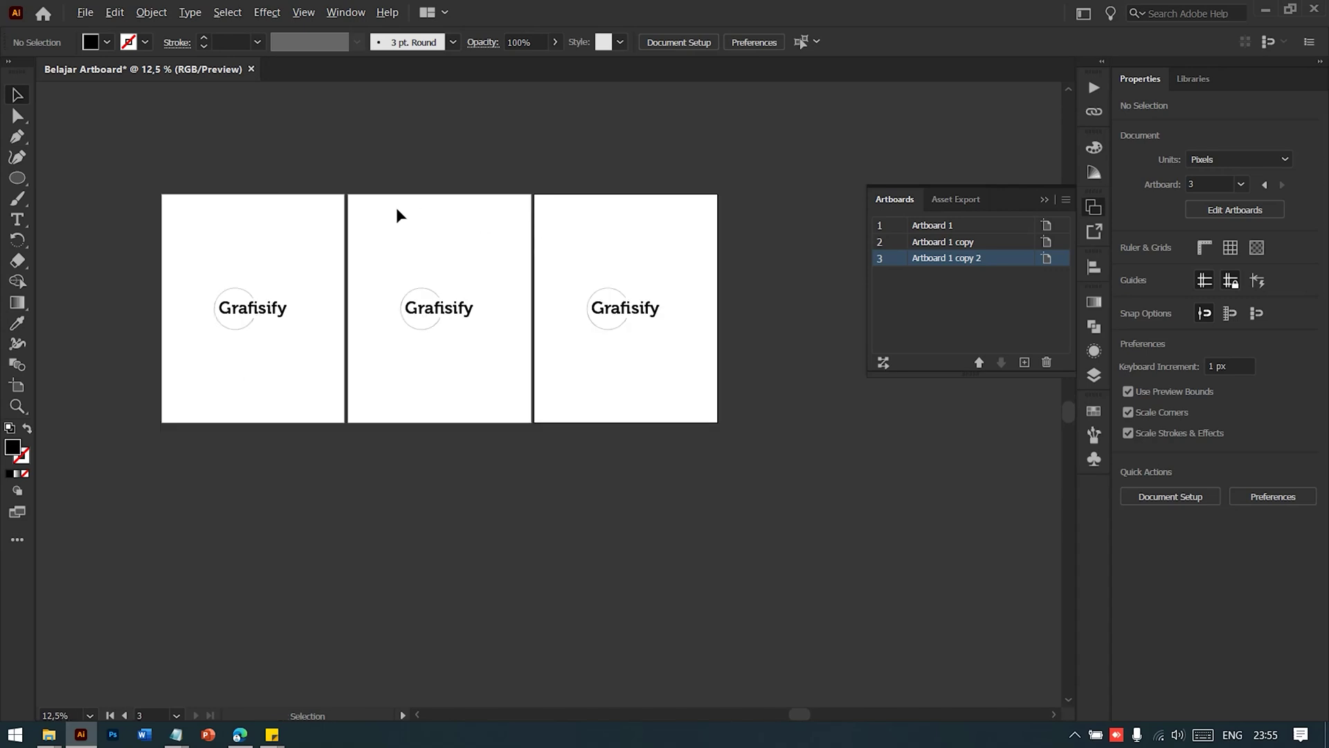
pyautogui.hscroll(-1, 421, 229)
pyautogui.hscroll(-1, 315, 229)
pyautogui.scroll(1, 315, 223)
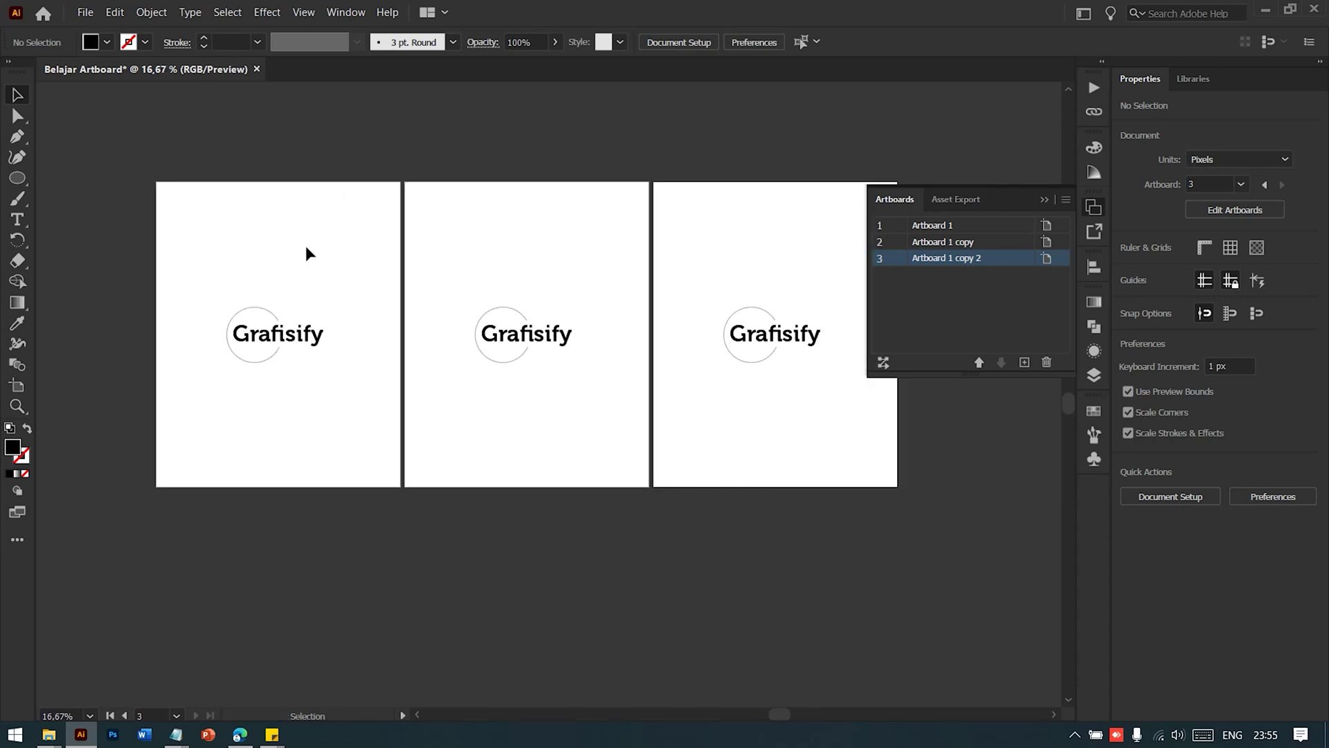
pyautogui.scroll(2, 306, 246)
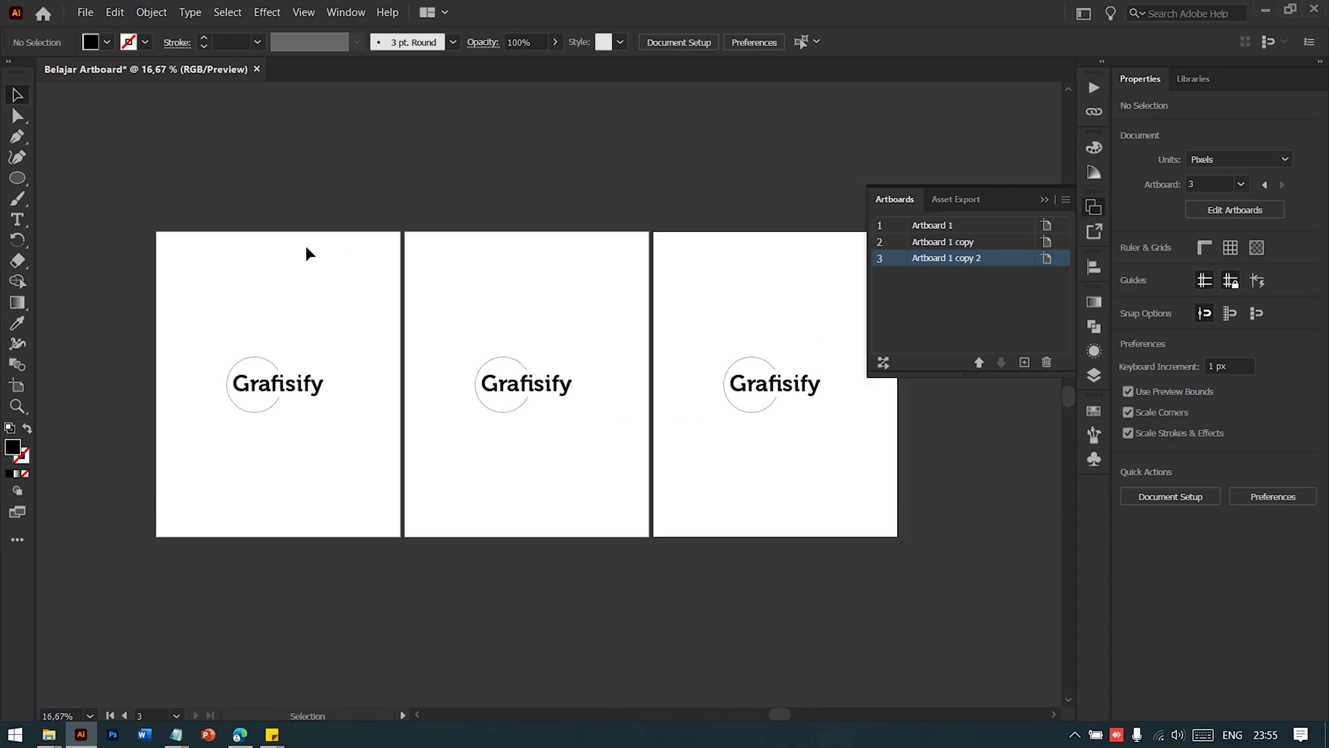
pyautogui.hscroll(1, 306, 248)
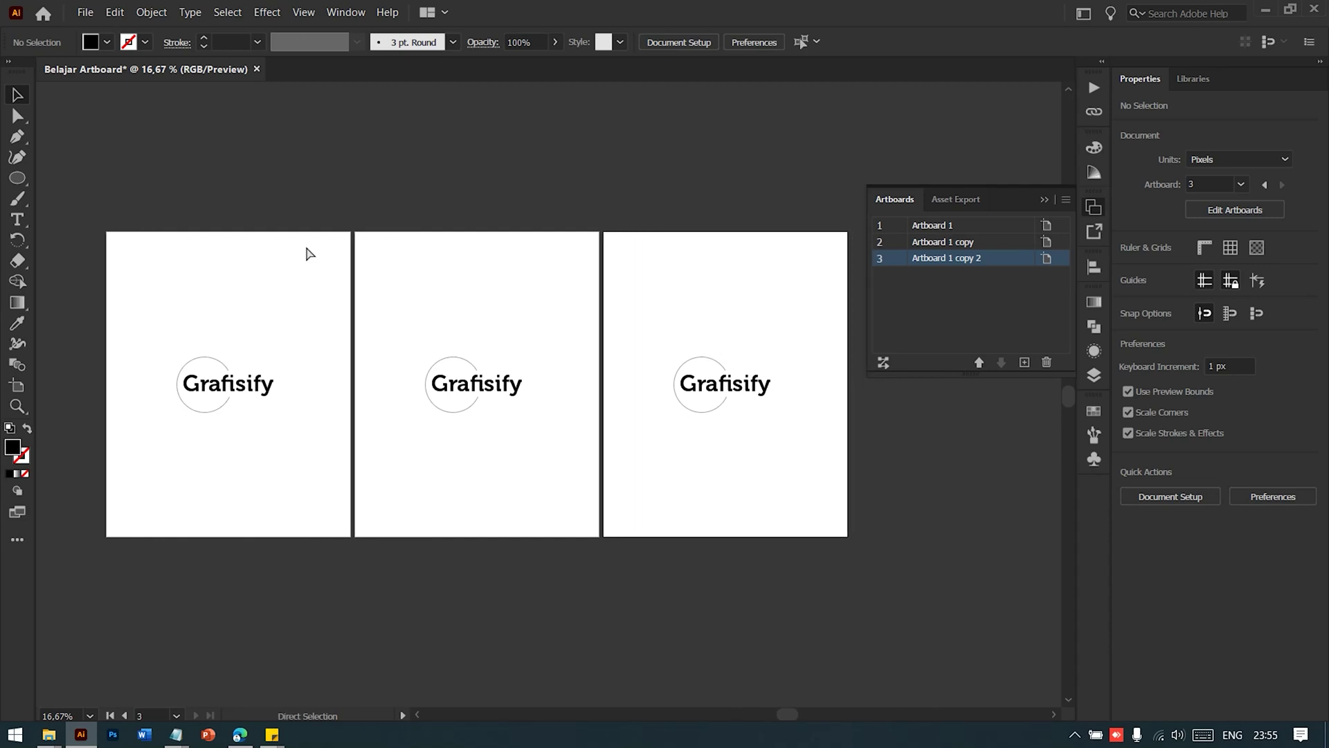
pyautogui.hscroll(1, 306, 247)
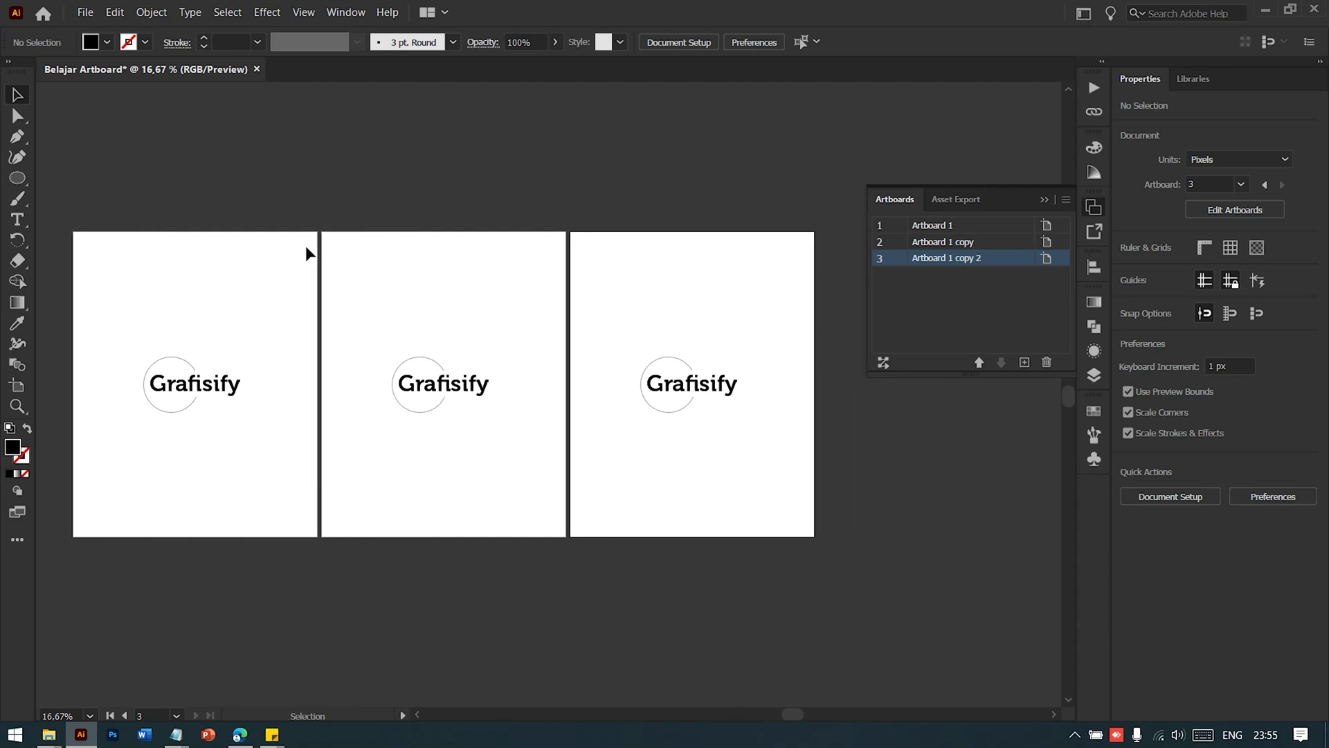
pyautogui.hscroll(-1, 306, 245)
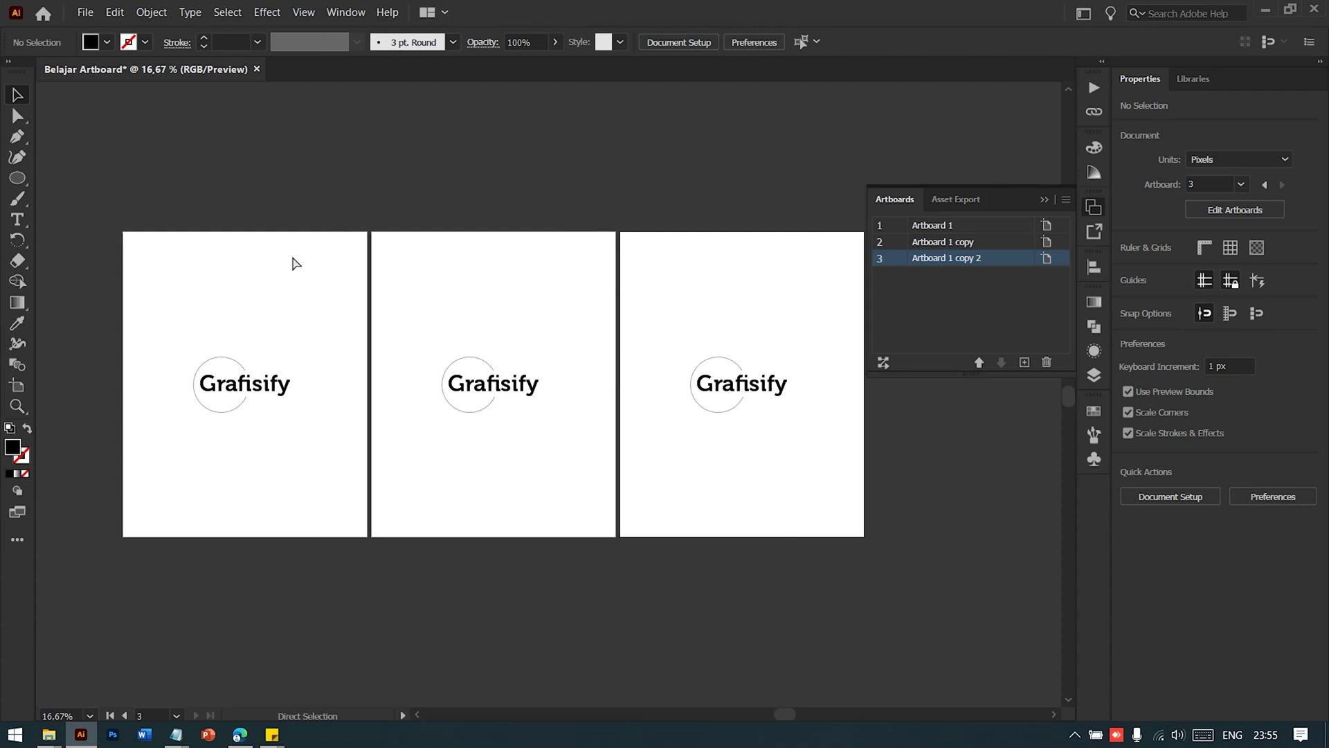
pyautogui.hscroll(1, 178, 256)
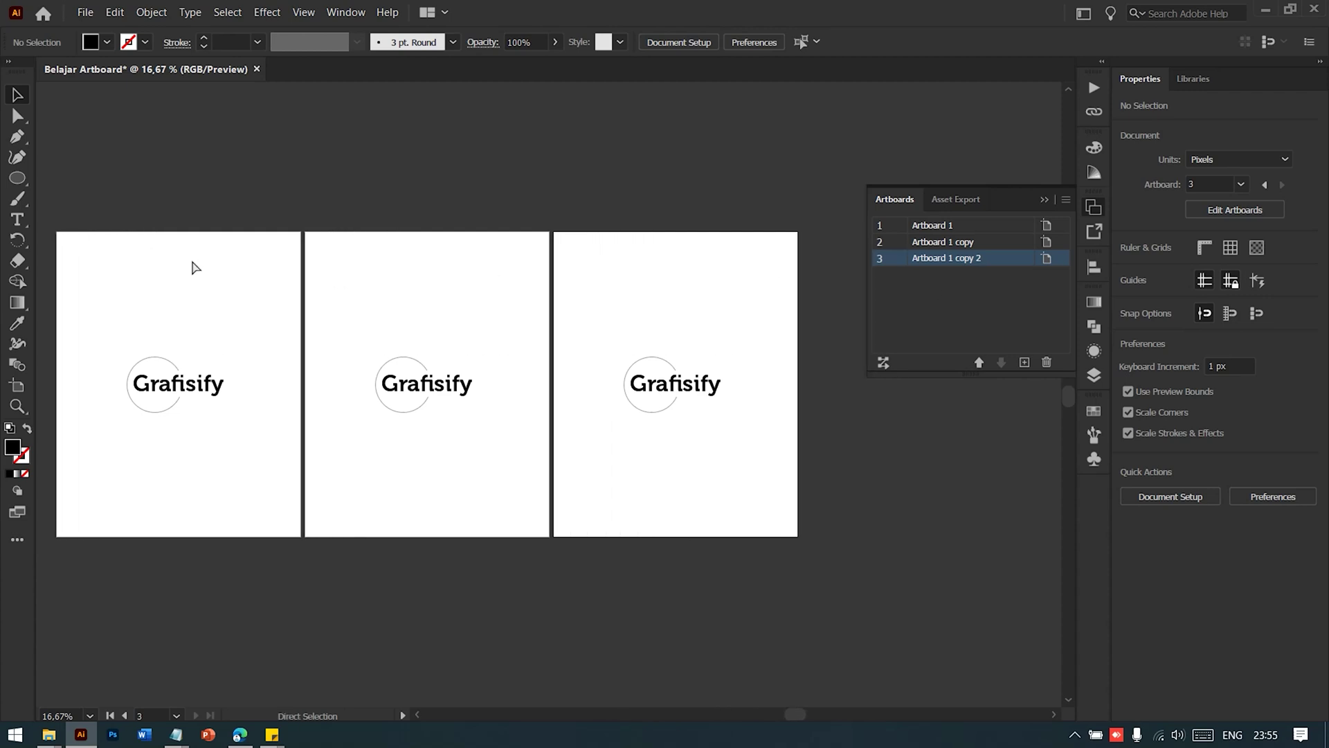
pyautogui.hscroll(-1, 239, 281)
pyautogui.scroll(1, 108, 313)
pyautogui.scroll(-1, 118, 322)
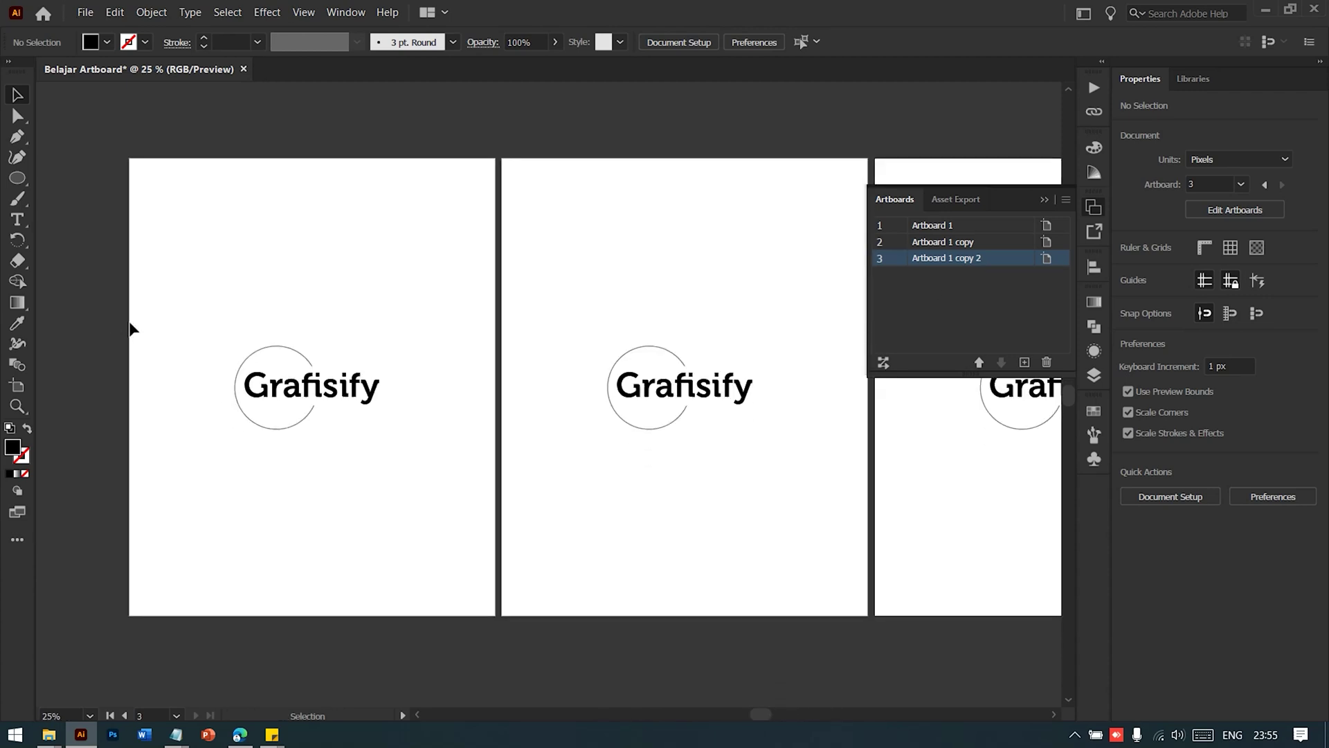
pyautogui.scroll(-1, 131, 326)
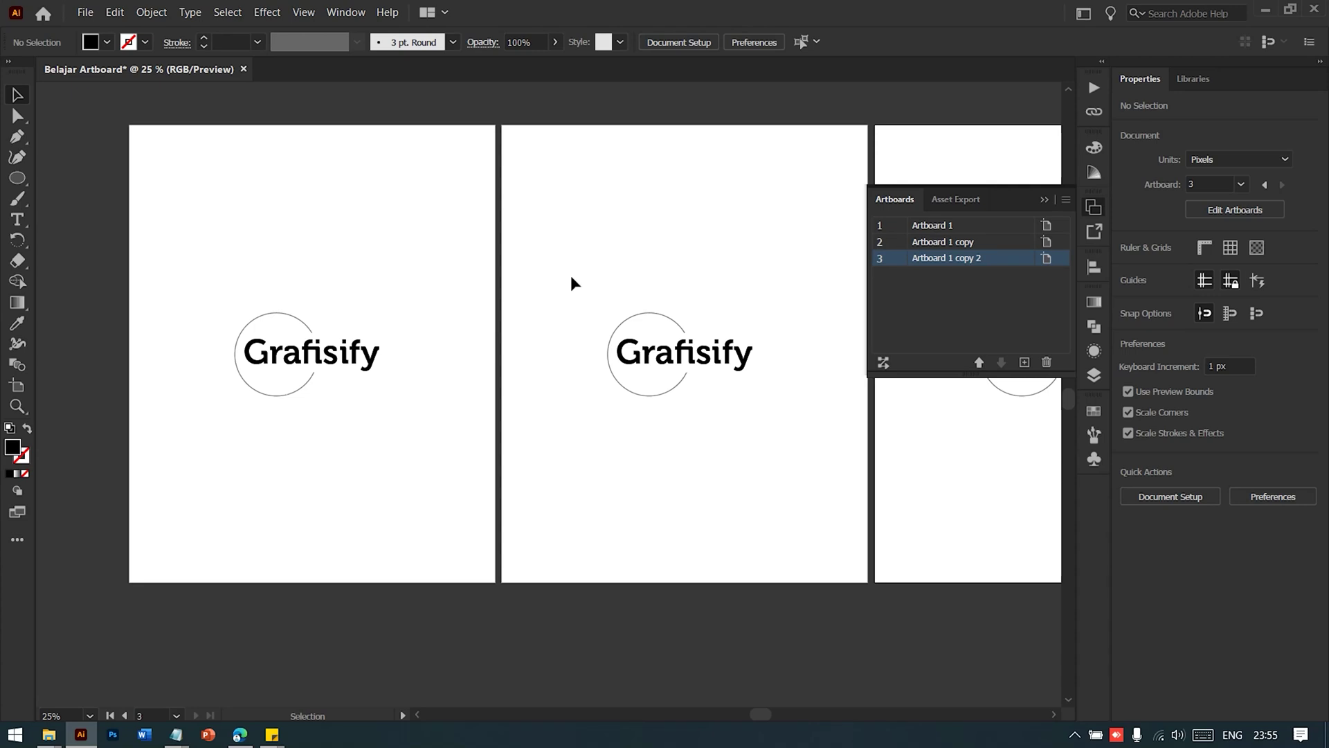
# - Rename the first artboard to Slide1
pyautogui.click(1036, 225)
pyautogui.click(1046, 225)
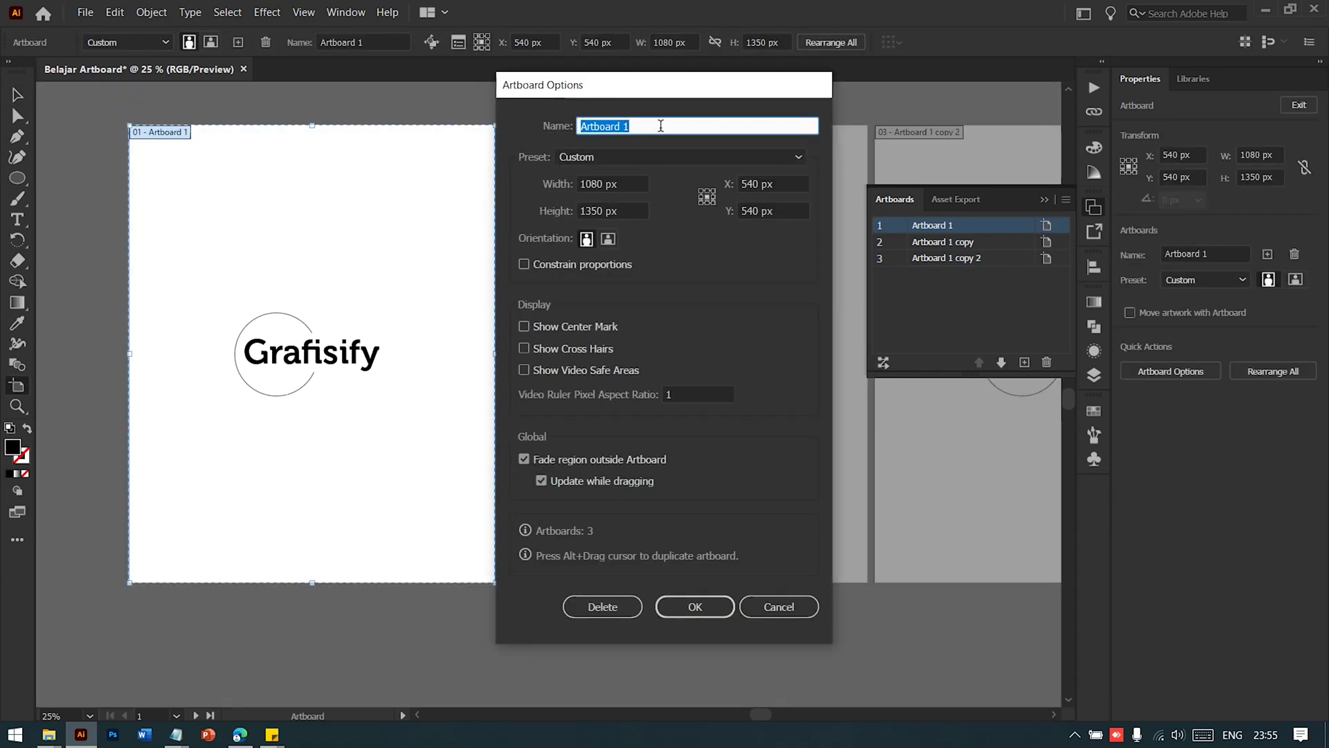
pyautogui.write('Slide1')
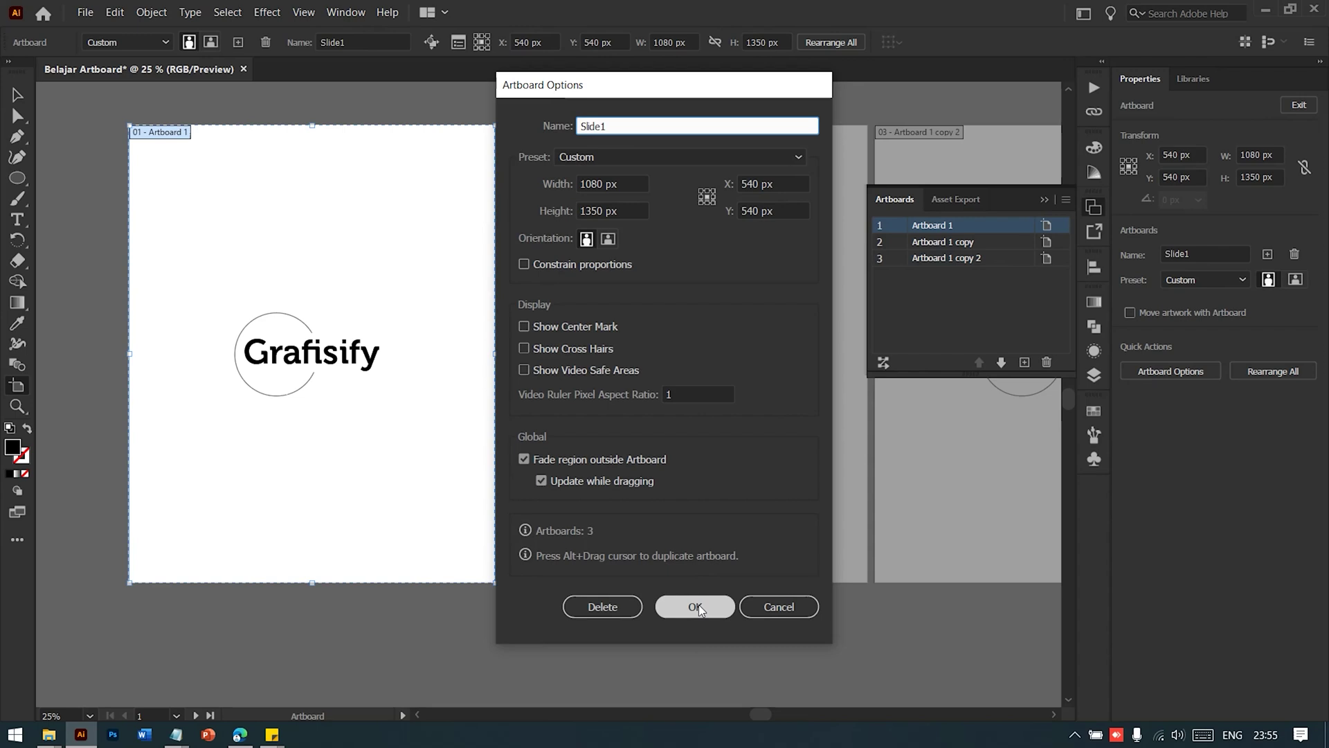
pyautogui.click(696, 607)
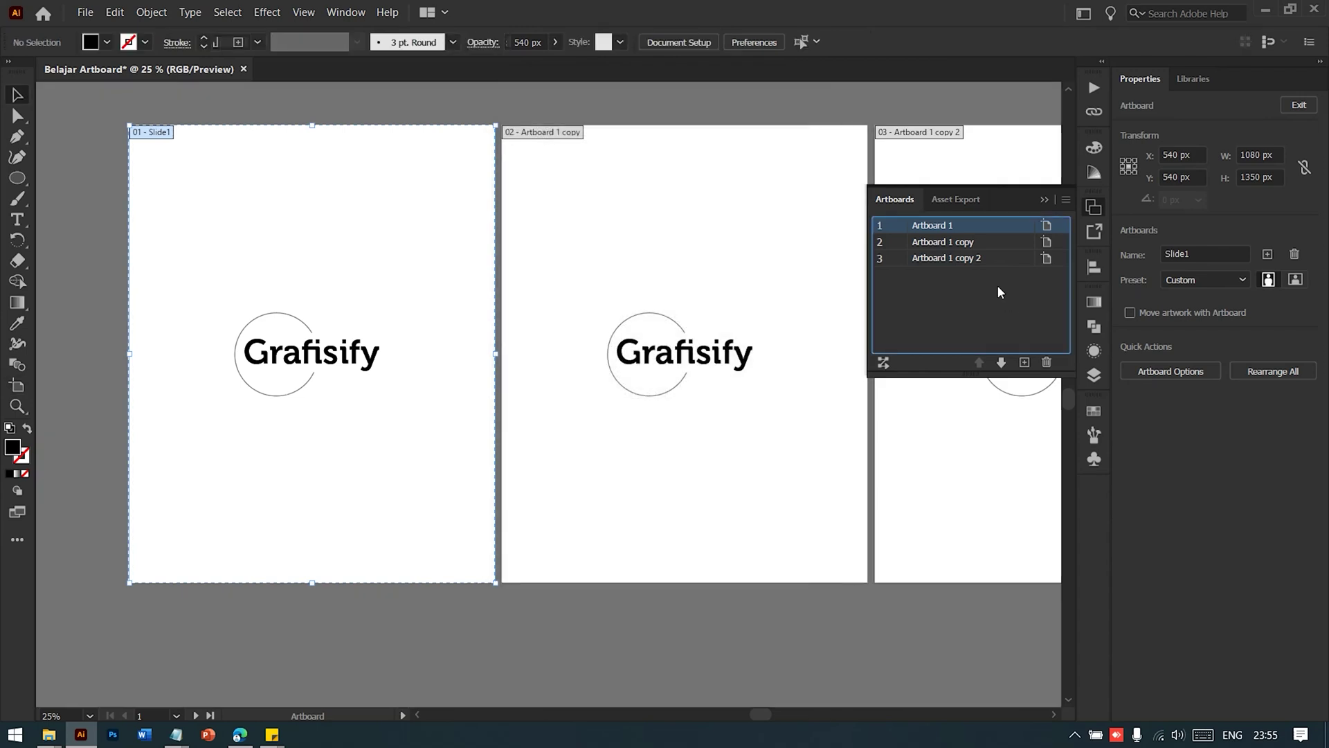
pyautogui.click(940, 244)
# - Rename the second and third artboards to Slide2 and Slide3
pyautogui.doubleClick(940, 244)
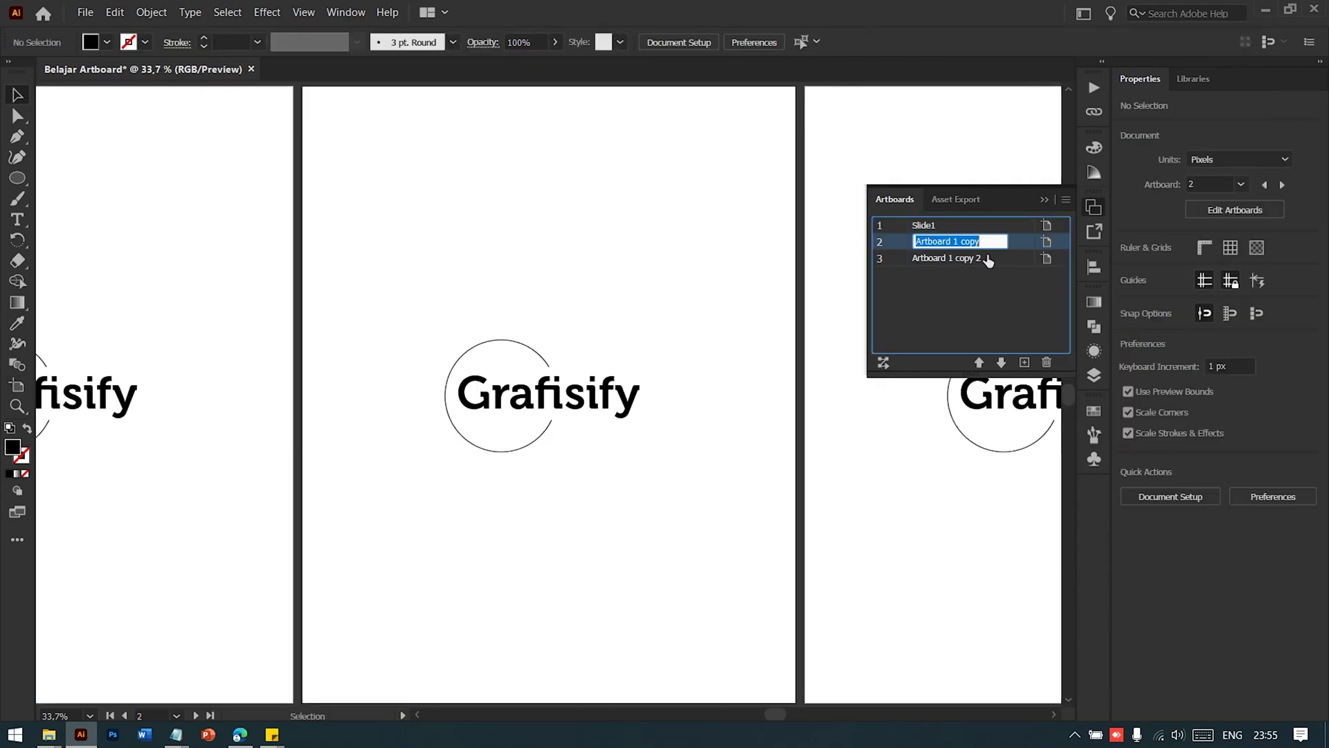
pyautogui.write('S')
pyautogui.press('BackSpace')
pyautogui.write('2')
pyautogui.press('Return')
pyautogui.click(952, 259)
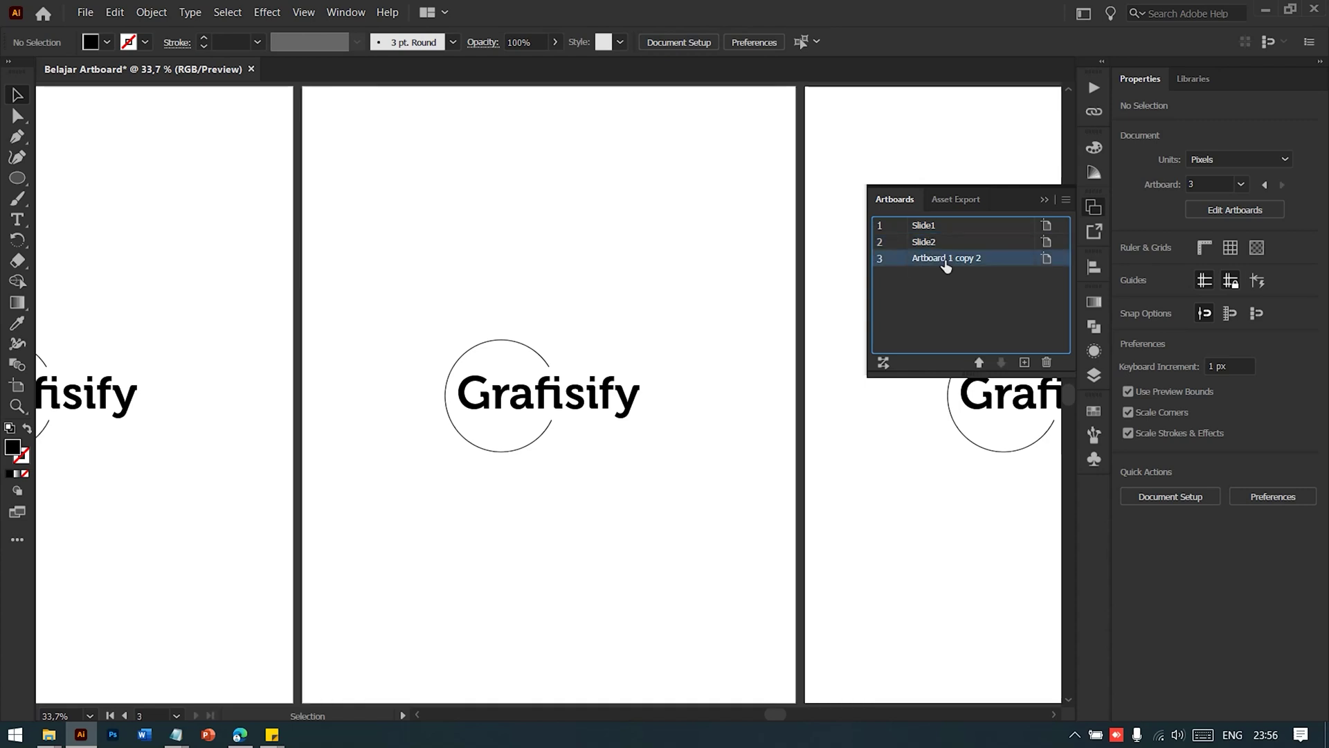
pyautogui.doubleClick(949, 257)
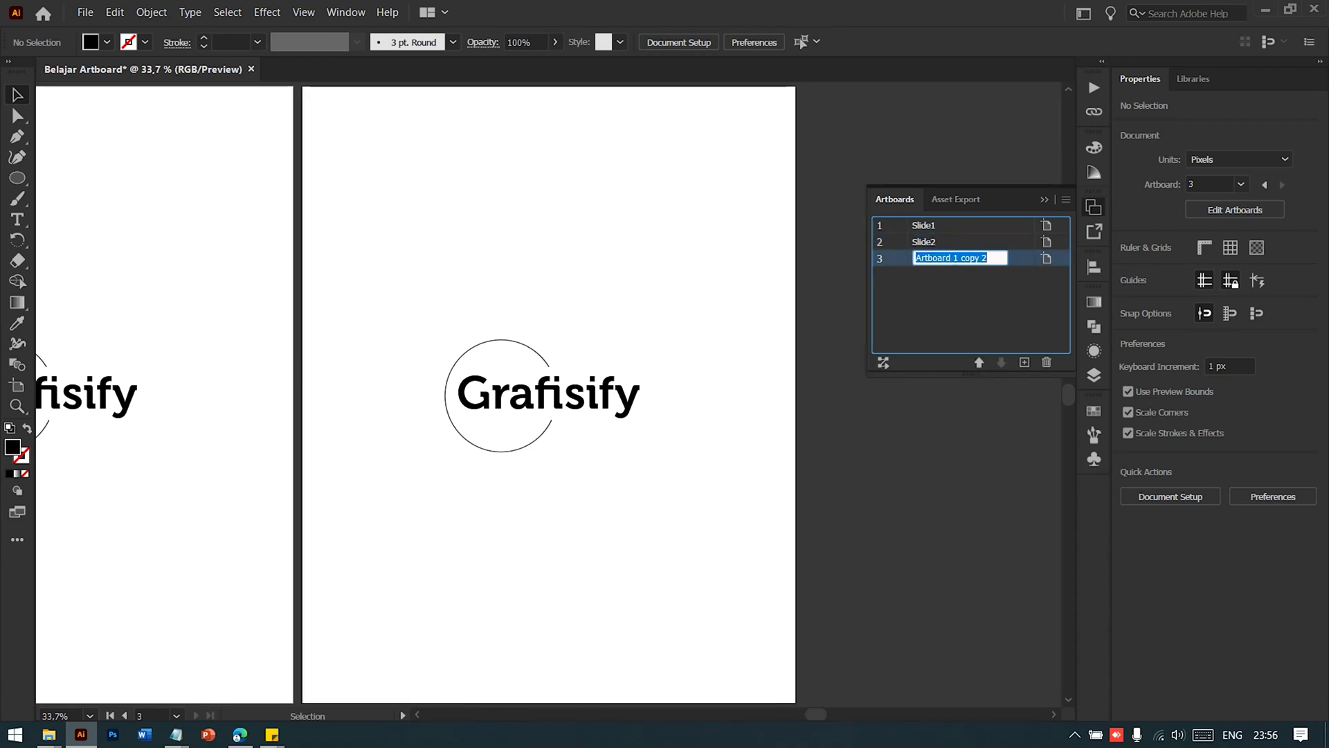
pyautogui.write('Slide3')
pyautogui.press('Return')
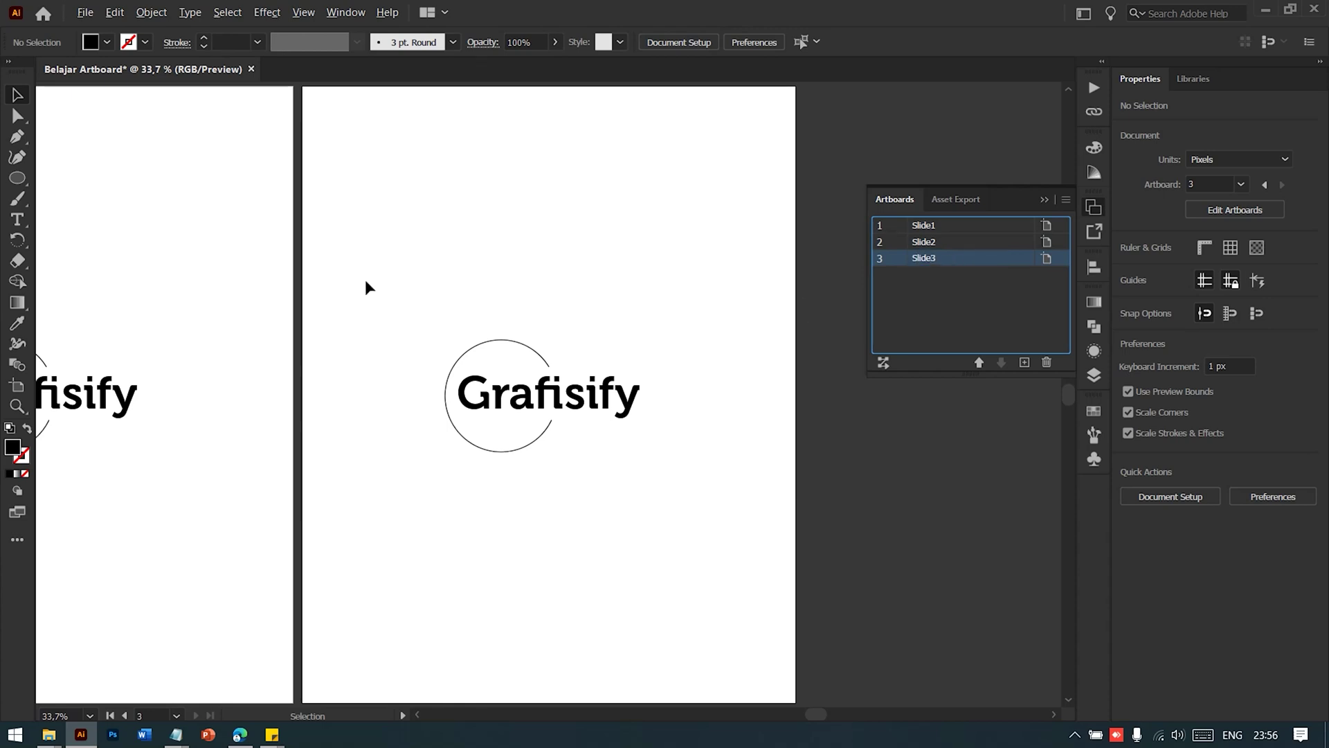
pyautogui.hotkey('ctrl', '-')
pyautogui.hotkey('ctrl', '-')
pyautogui.hotkey('ctrl', '-')
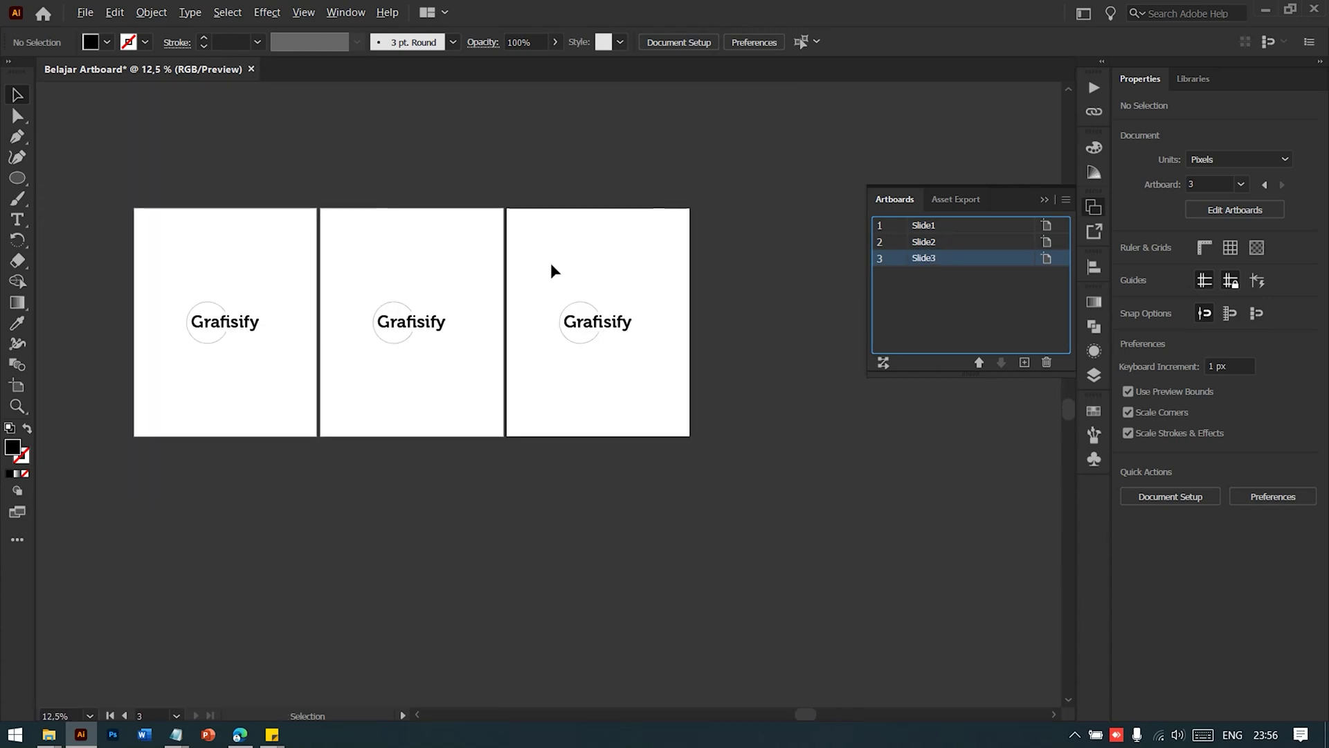
# - Add new blank artboards after the three slides, continuing up to Artboard 10
pyautogui.hscroll(3, 550, 263)
pyautogui.scroll(-1, 512, 279)
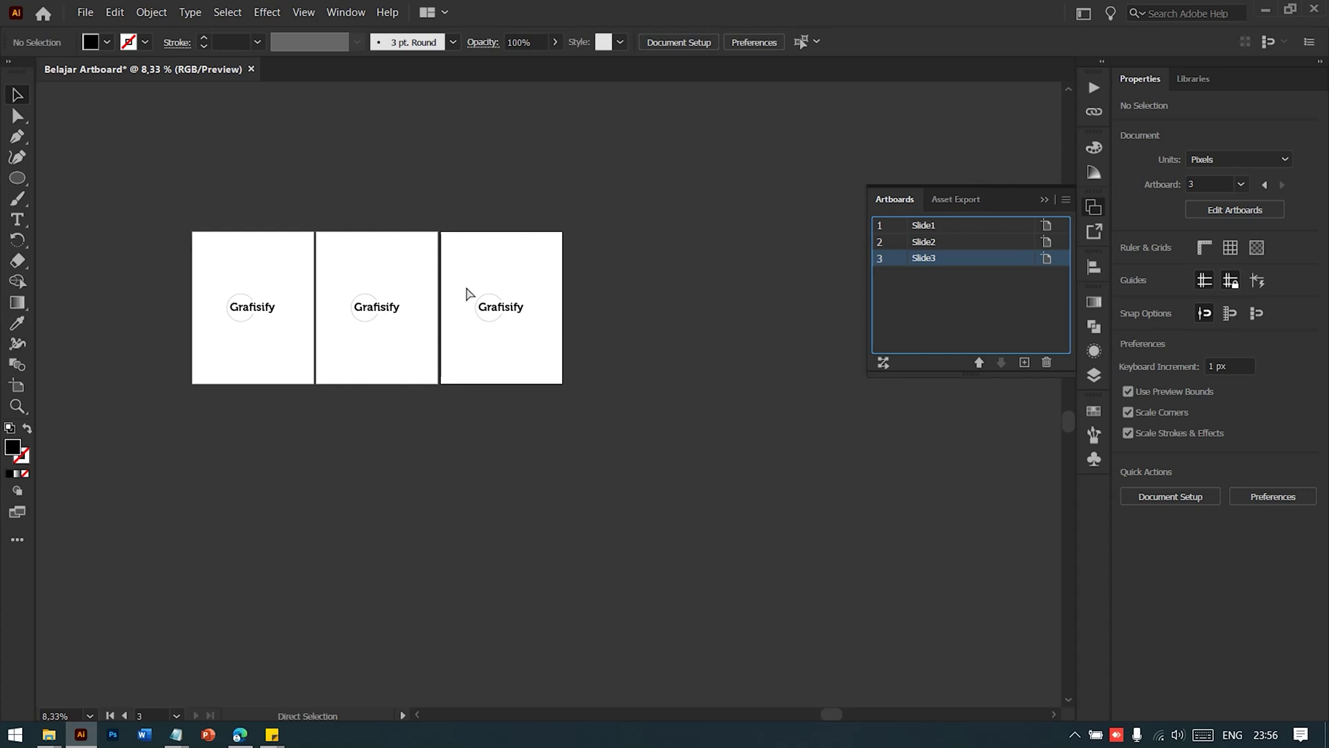
pyautogui.hscroll(1, 460, 294)
pyautogui.click(1027, 313)
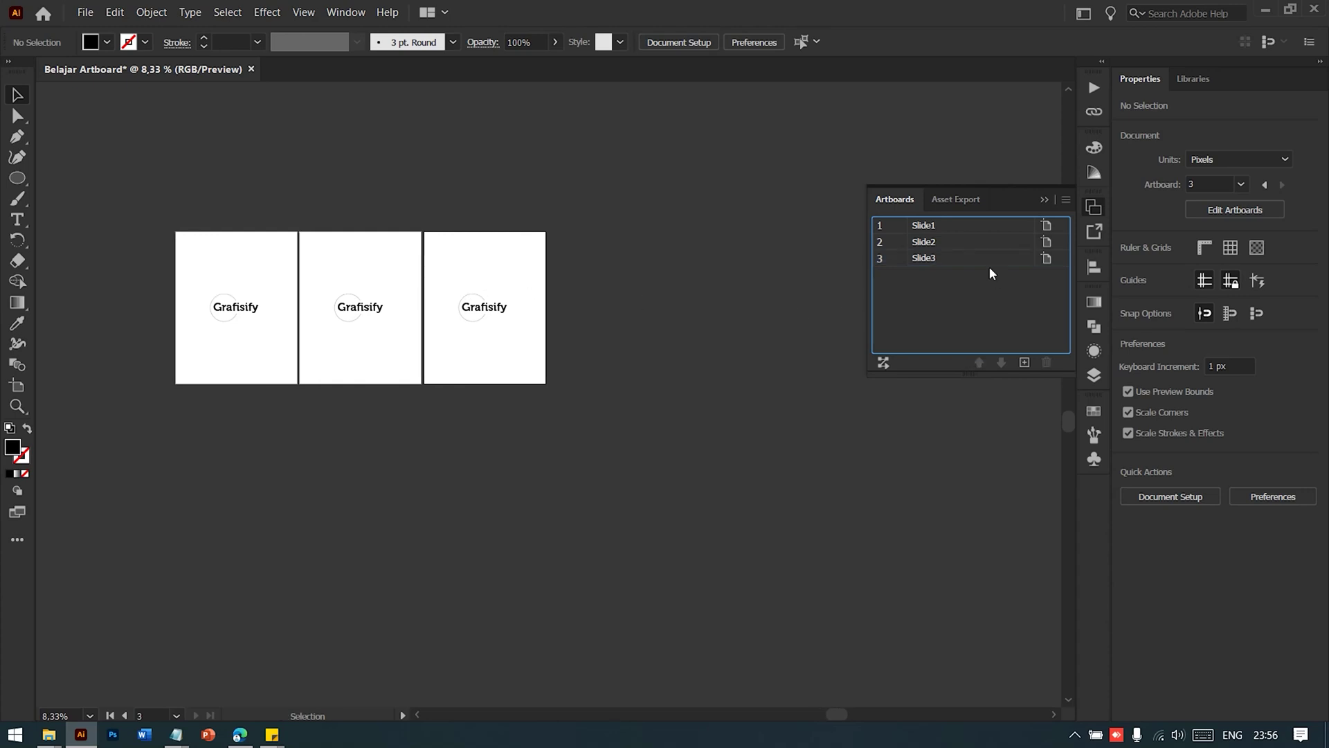
pyautogui.click(1024, 362)
pyautogui.click(1024, 362)
pyautogui.click(1023, 362)
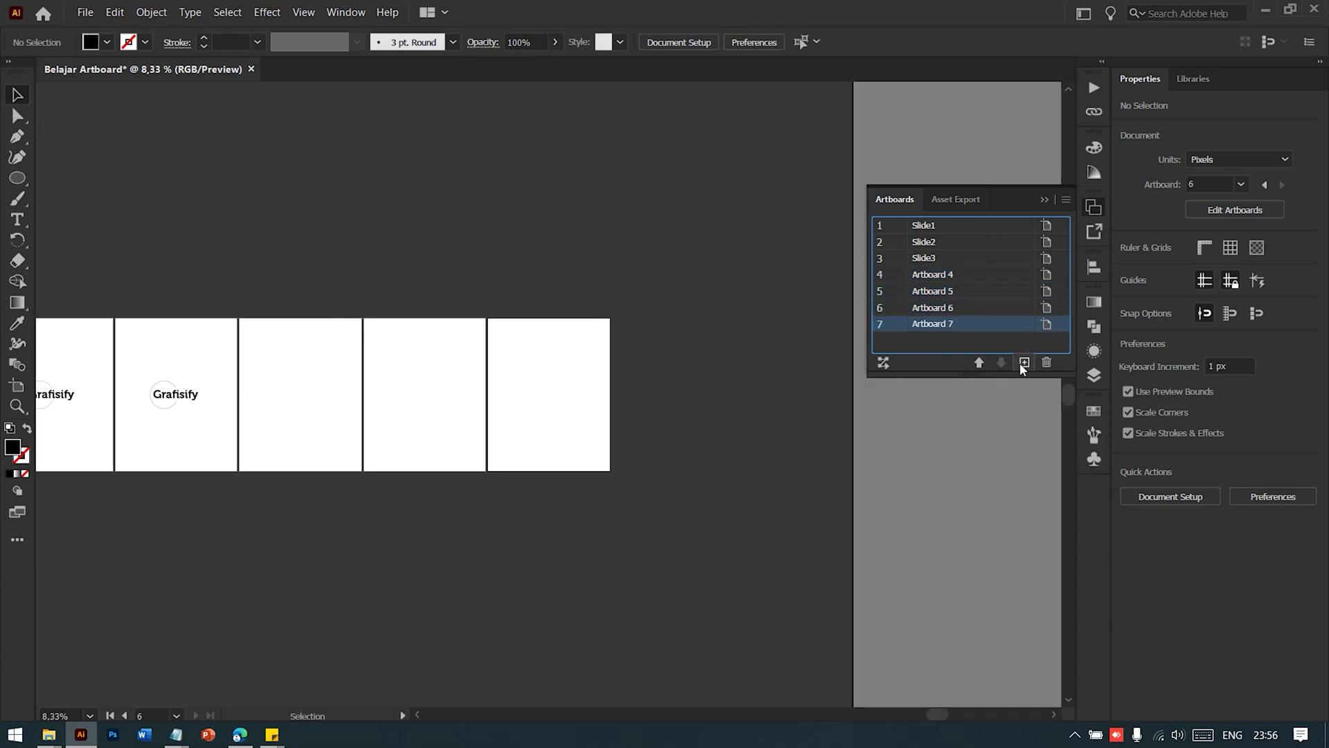
pyautogui.click(1024, 362)
pyautogui.click(1023, 362)
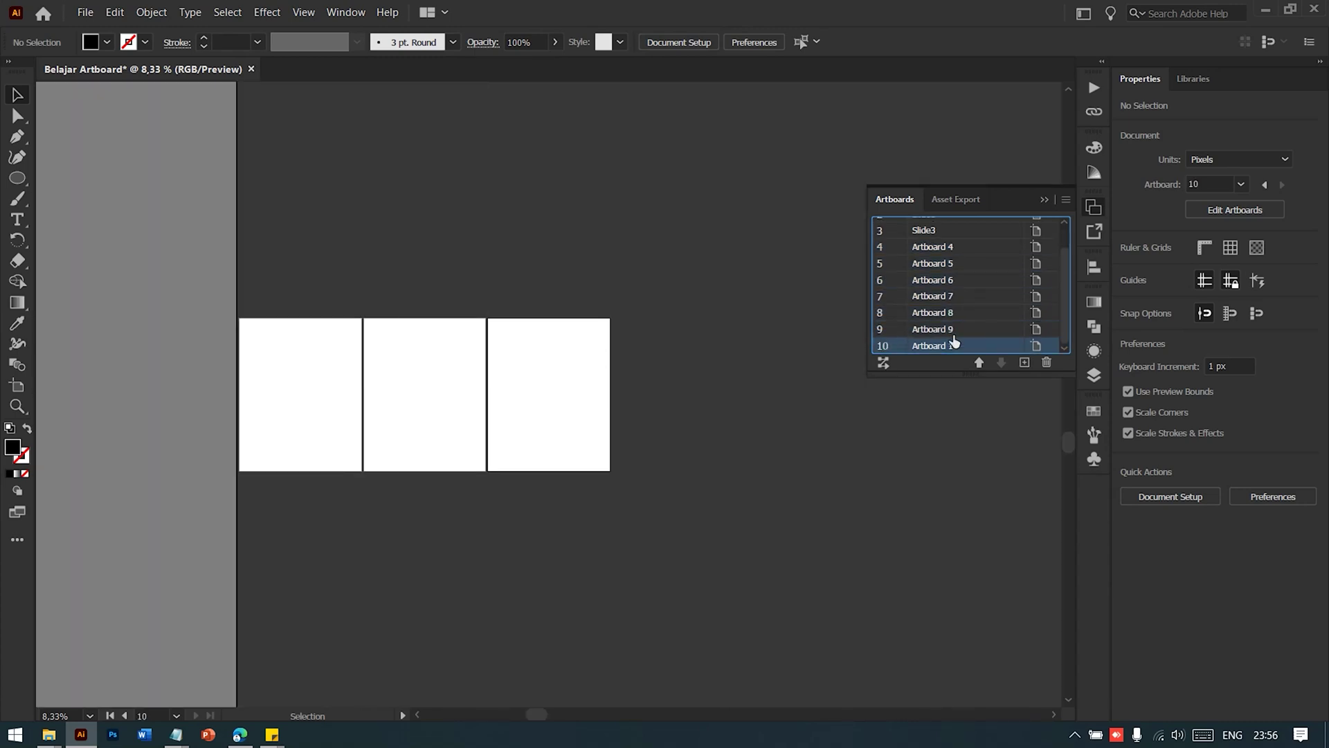
# - Zoom and scroll across the row to check the ten artboards
pyautogui.hotkey('ctrl', '-')
pyautogui.hotkey('ctrl', '-')
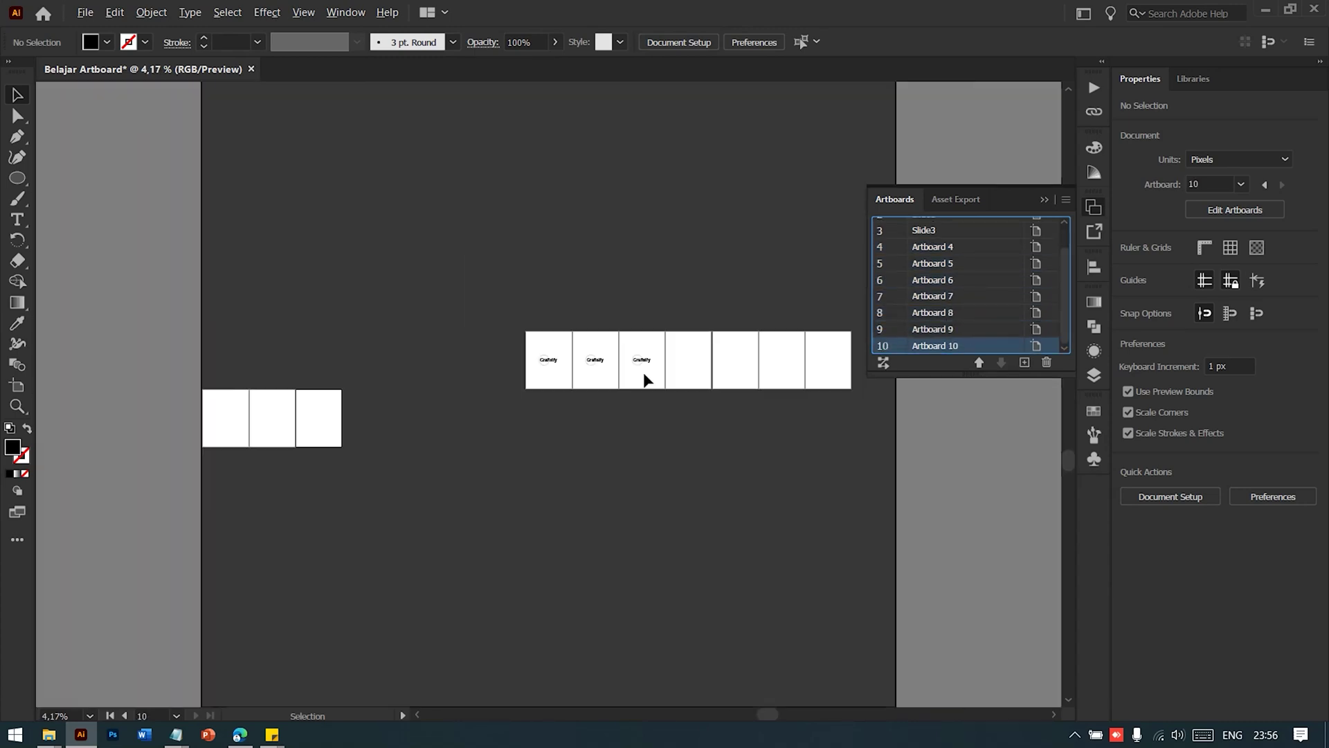
pyautogui.hotkey('ctrl', '+')
pyautogui.hotkey('ctrl', '+')
pyautogui.hscroll(-3, 520, 410)
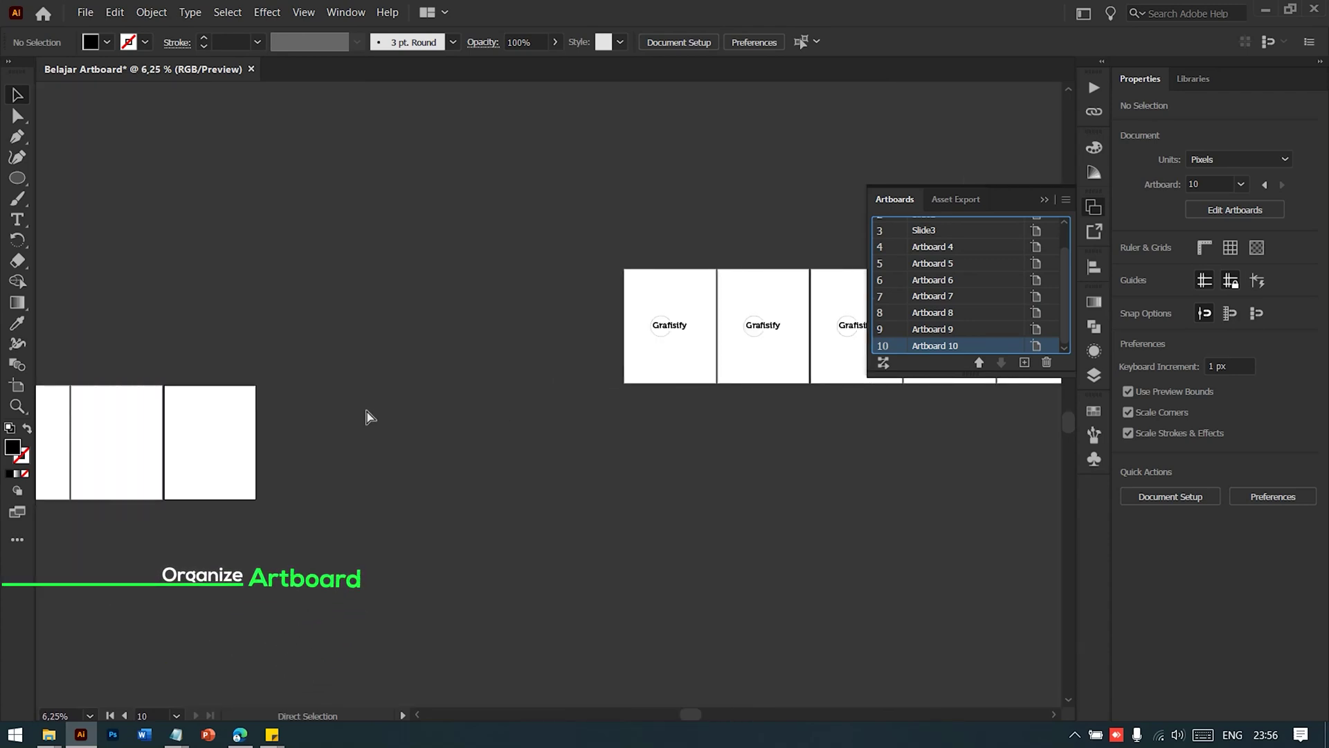
pyautogui.hscroll(-2, 366, 416)
pyautogui.hscroll(3, 374, 417)
pyautogui.hscroll(2, 401, 427)
pyautogui.hscroll(-2, 410, 478)
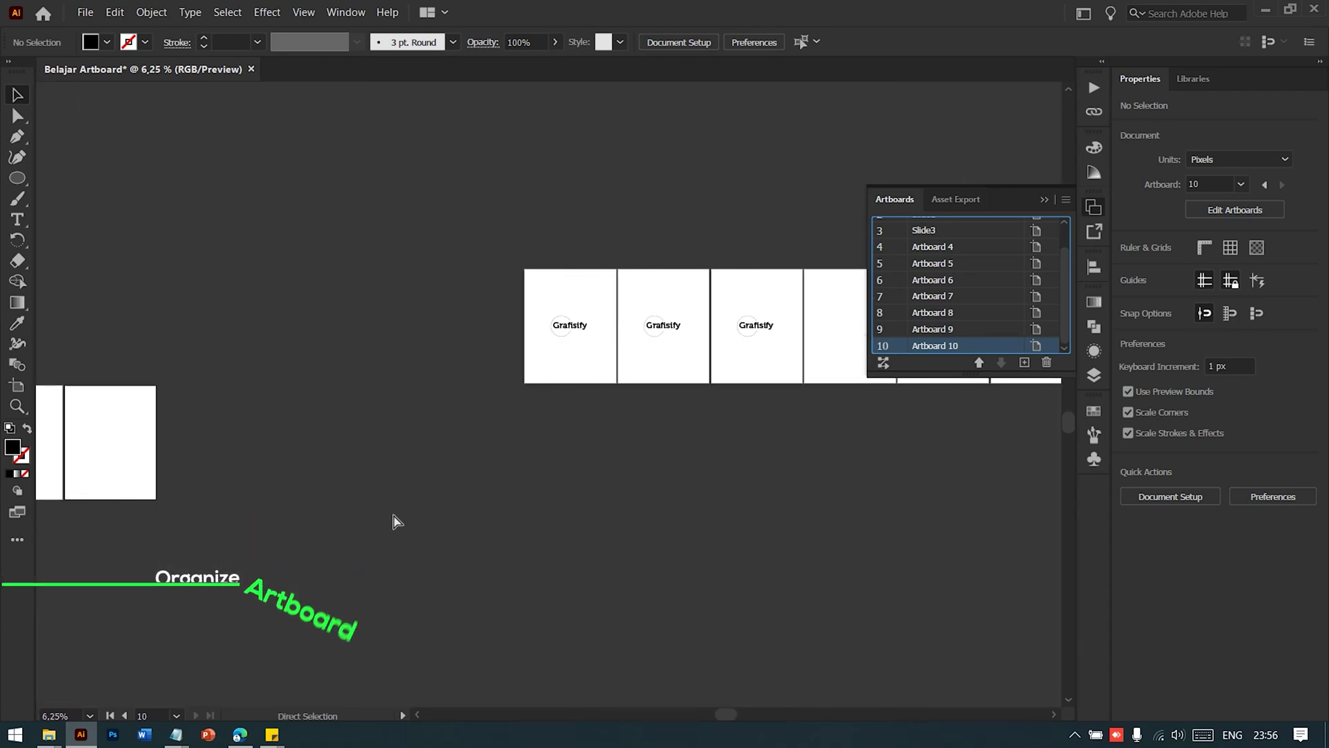
pyautogui.hscroll(-2, 373, 520)
pyautogui.hscroll(-2, 346, 520)
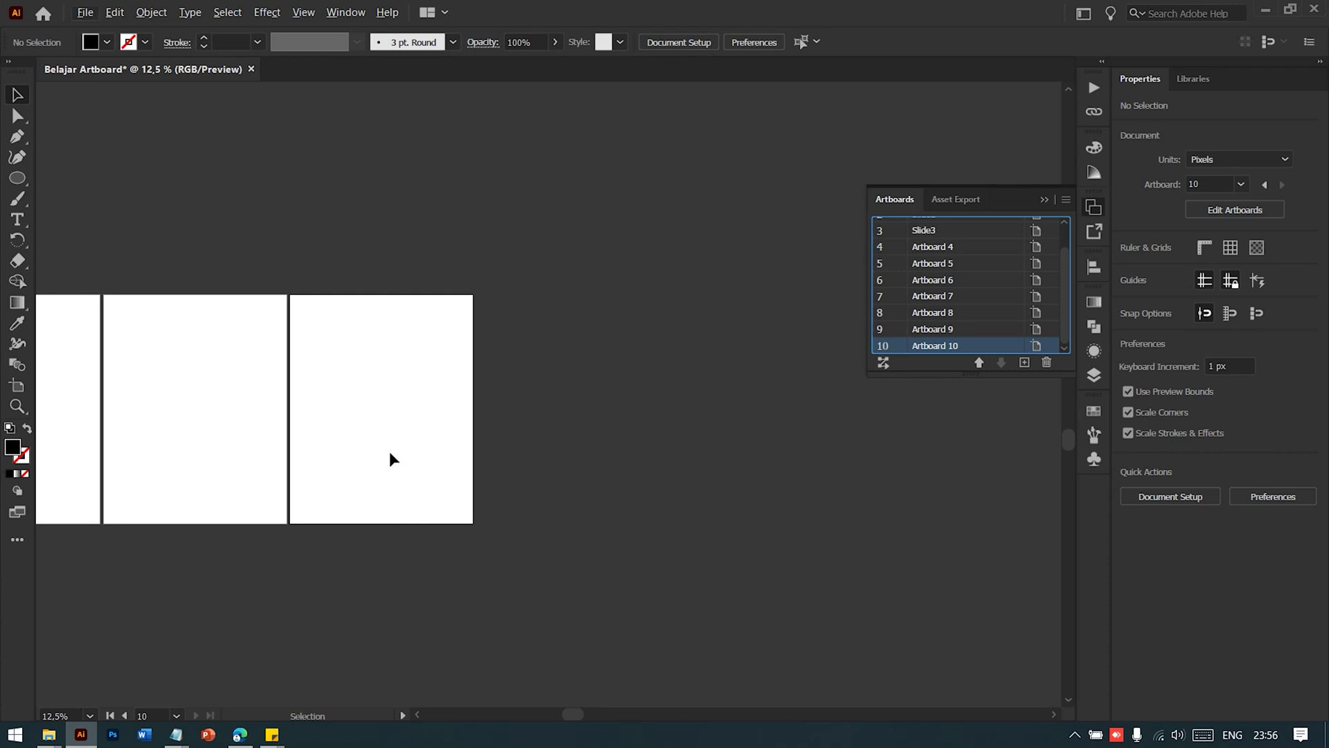
# - With the Artboard tool, drag Artboard 10 out of the row so it sits apart
pyautogui.hotkey('alt', 'o')
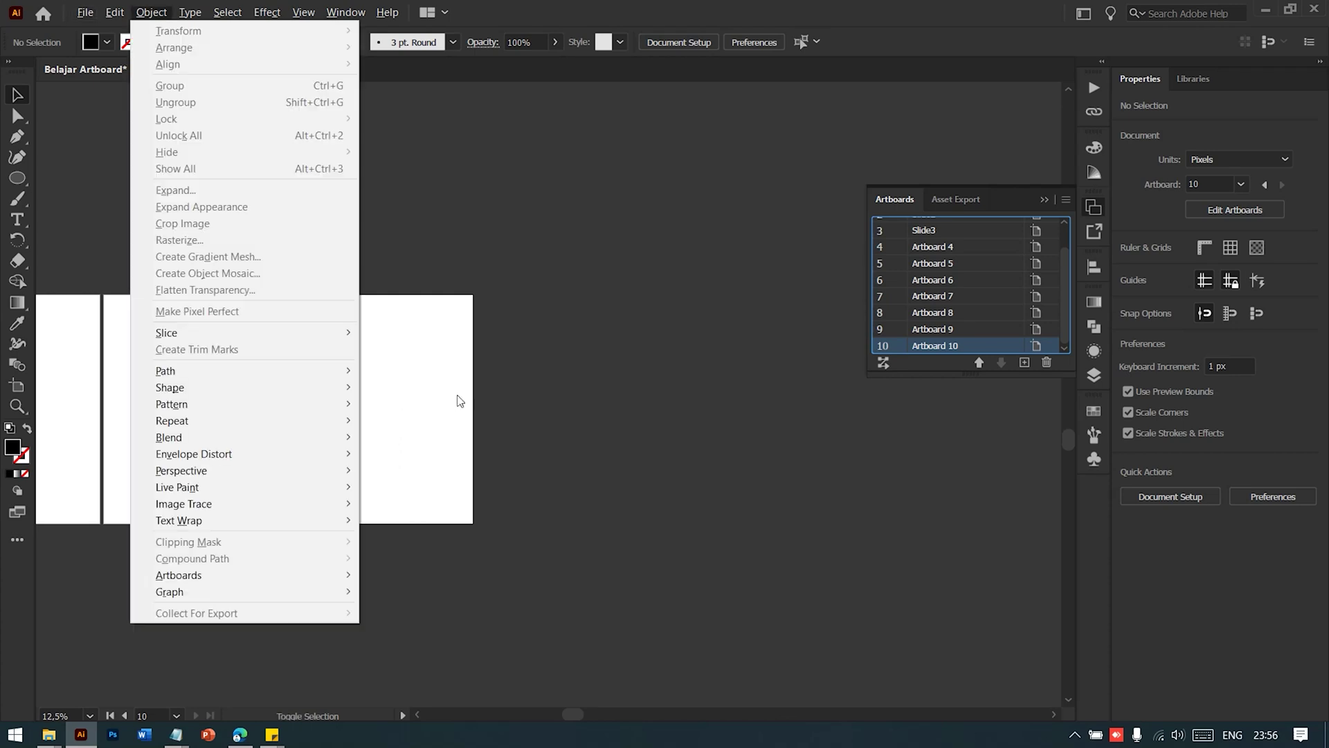
pyautogui.press('Escape')
pyautogui.hotkey('shift', 'o')
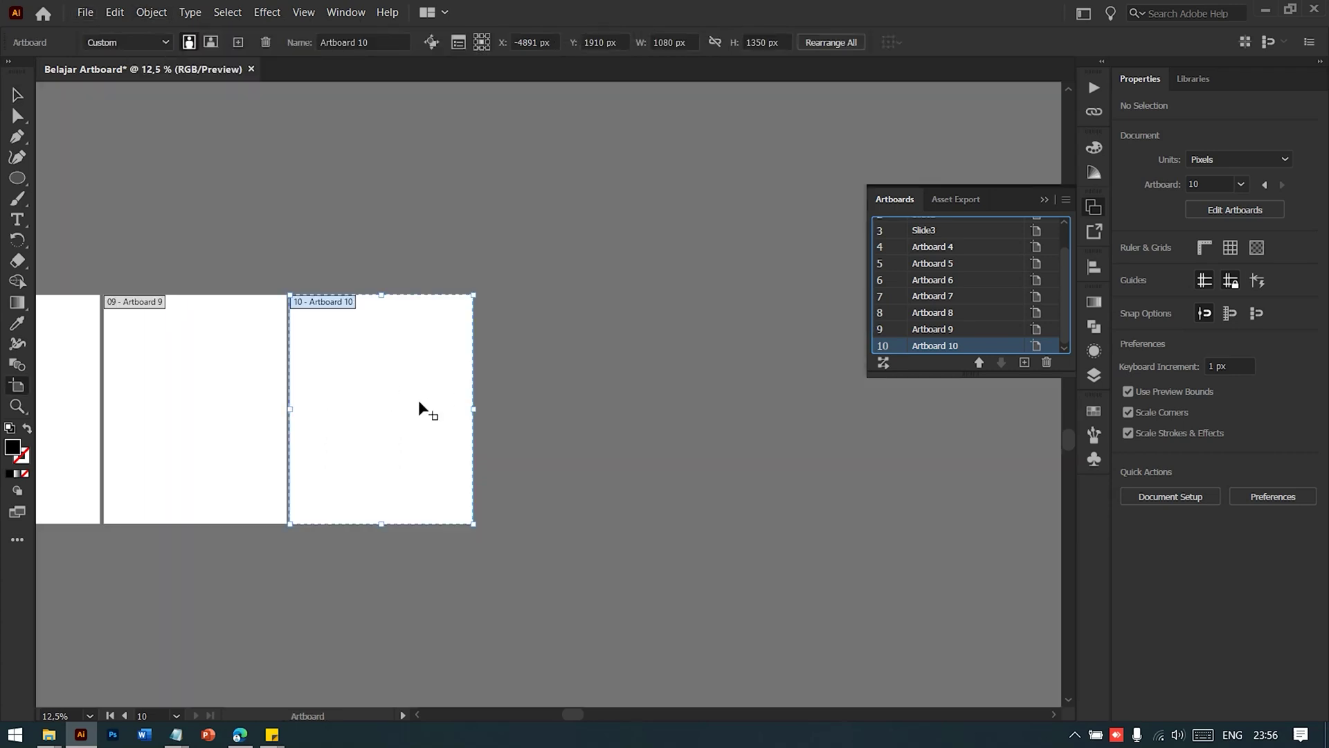
pyautogui.moveTo(416, 401); pyautogui.dragTo(701, 359)
pyautogui.hotkey('ctrl', '-')
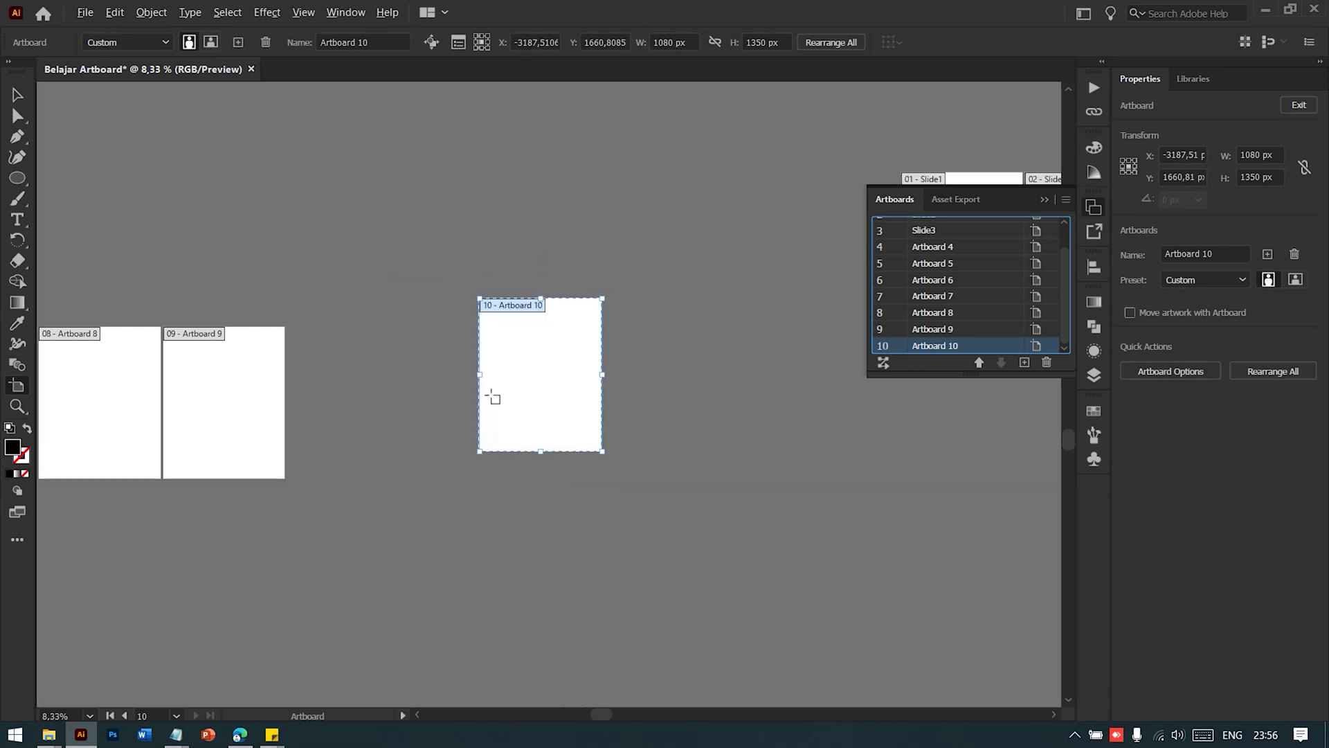
pyautogui.moveTo(414, 377); pyautogui.dragTo(577, 353)
pyautogui.click(17, 95)
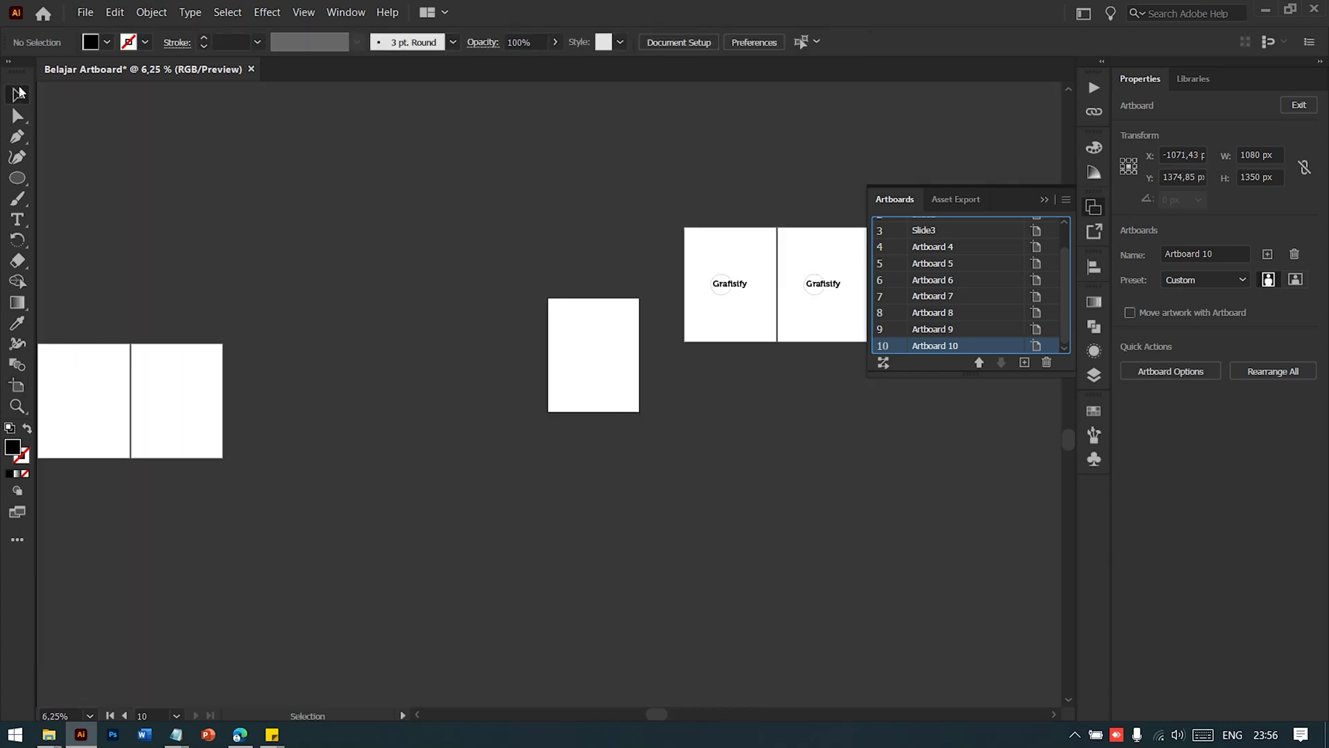
pyautogui.hscroll(-3, 279, 455)
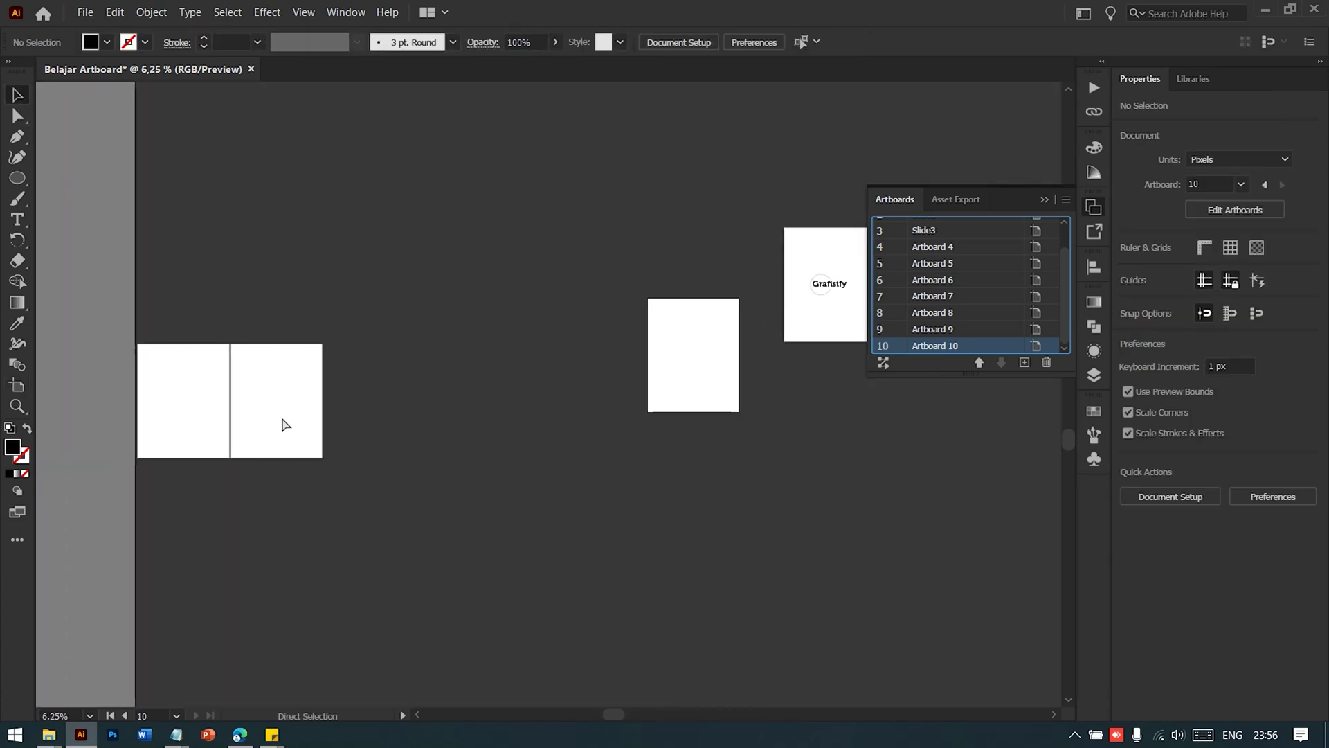
pyautogui.hscroll(3, 287, 429)
pyautogui.hscroll(-3, 282, 425)
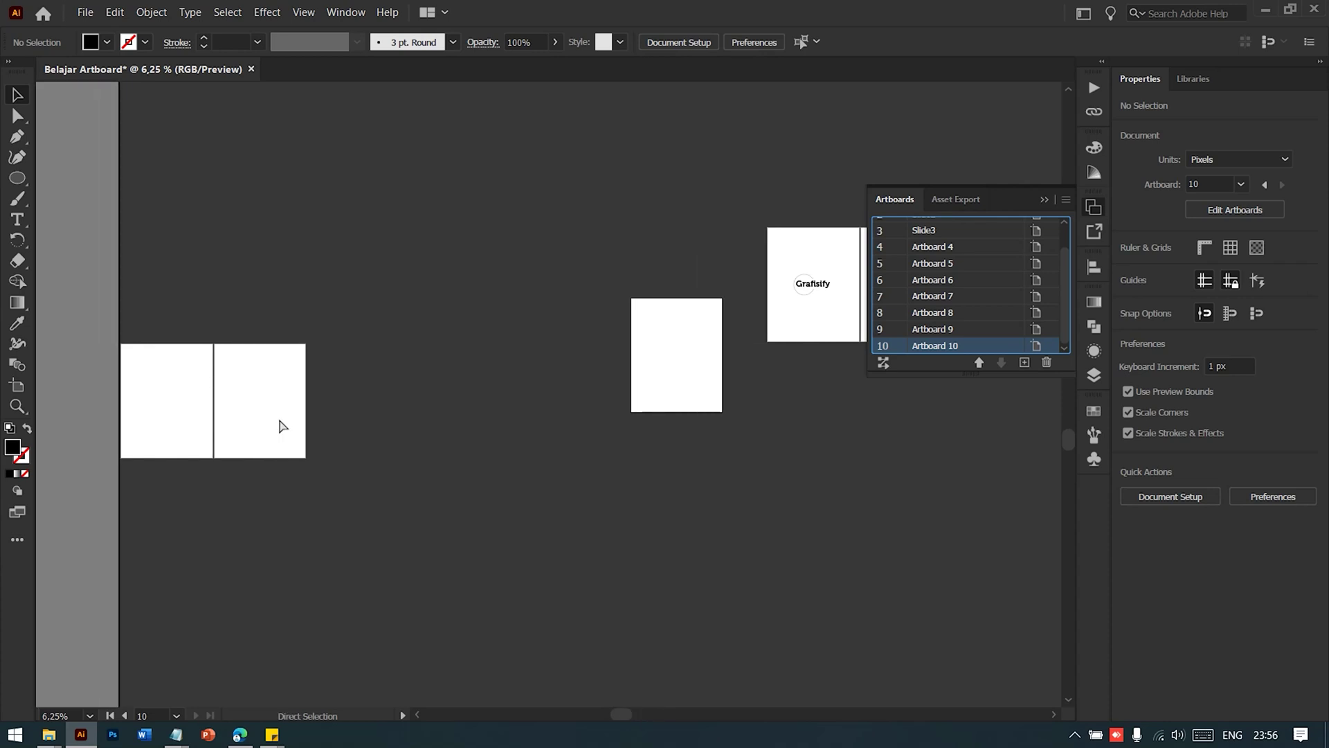
pyautogui.hscroll(6, 284, 419)
pyautogui.hscroll(5, 298, 414)
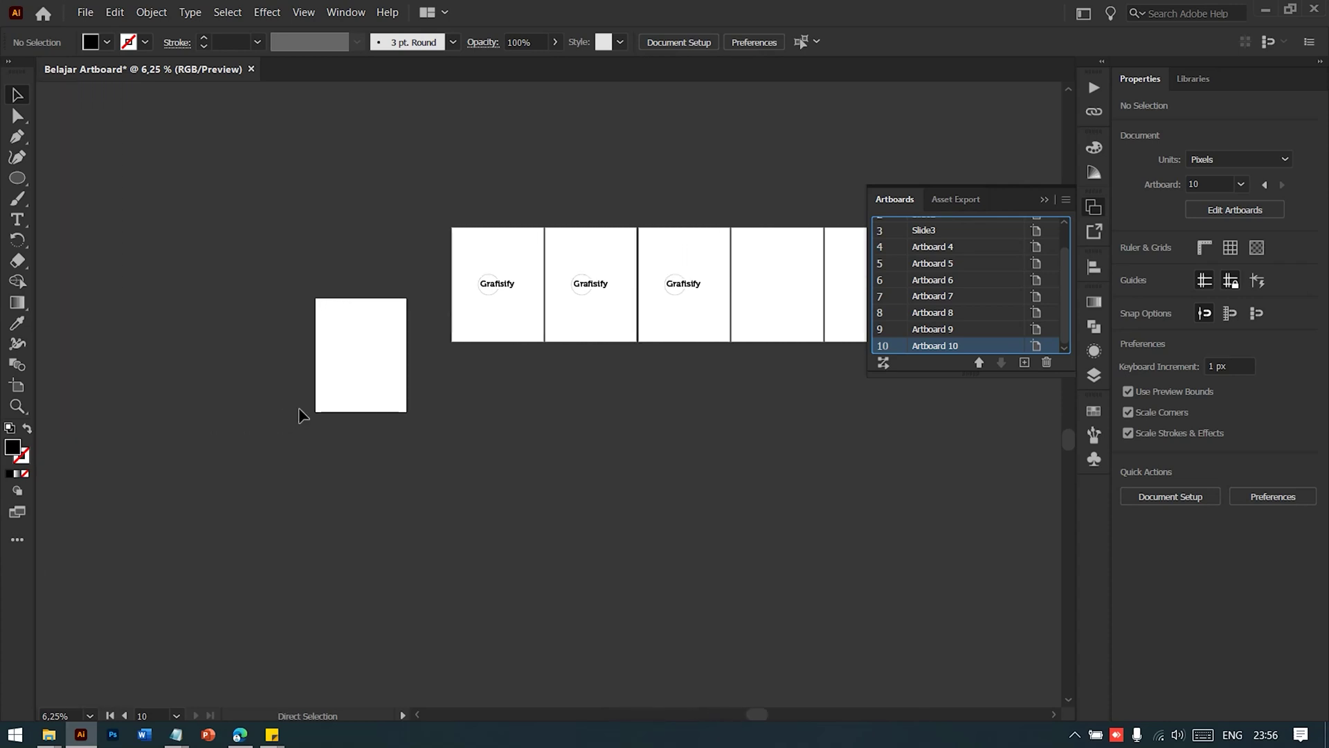
# - Rearrange all artboards as Grid by Row with 5 columns and 0 px spacing
pyautogui.click(884, 363)
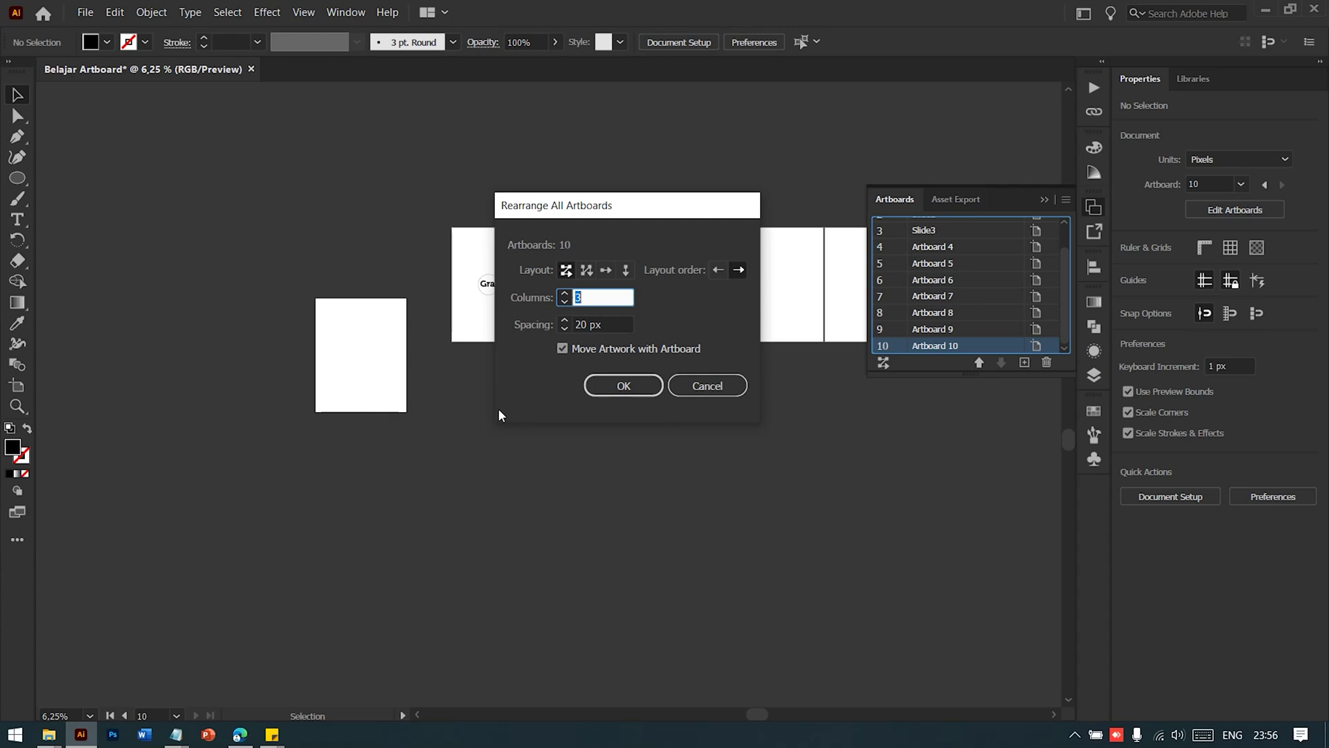
pyautogui.click(587, 270)
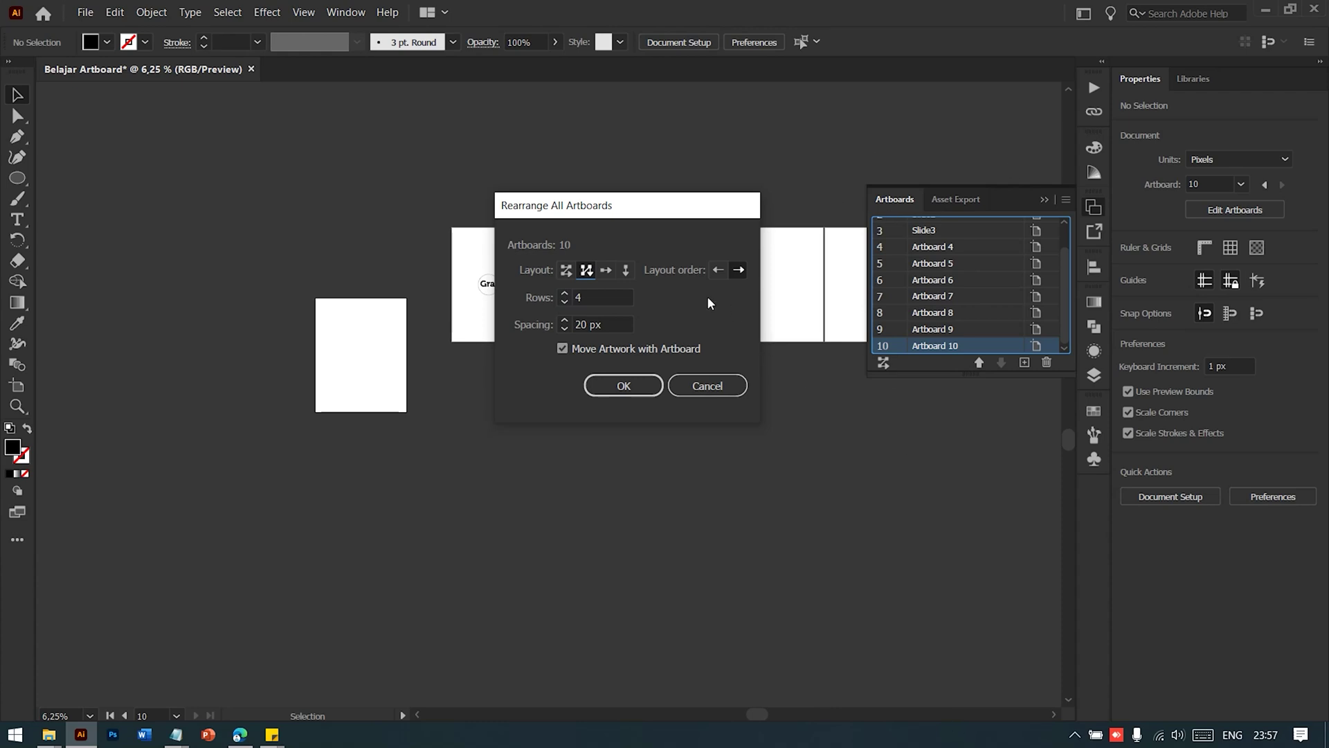
pyautogui.click(607, 270)
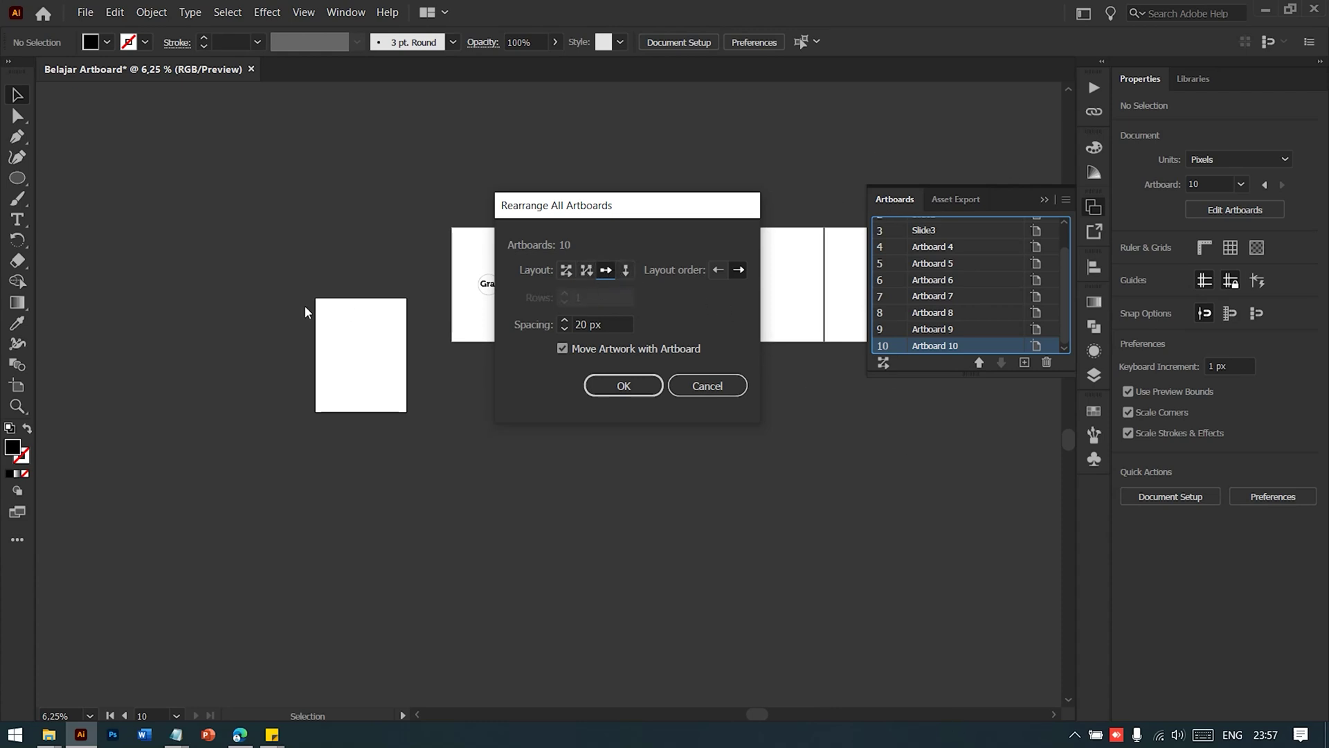
pyautogui.click(627, 272)
pyautogui.click(566, 272)
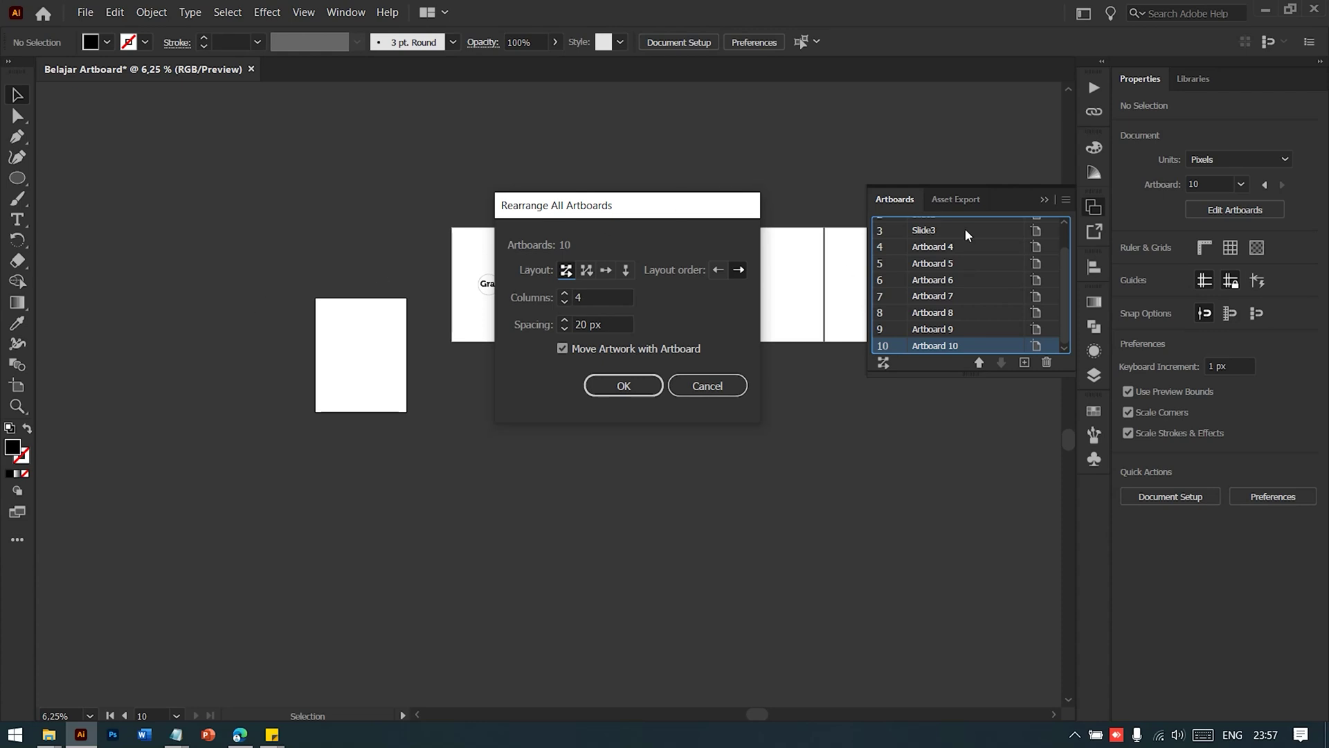
pyautogui.click(565, 293)
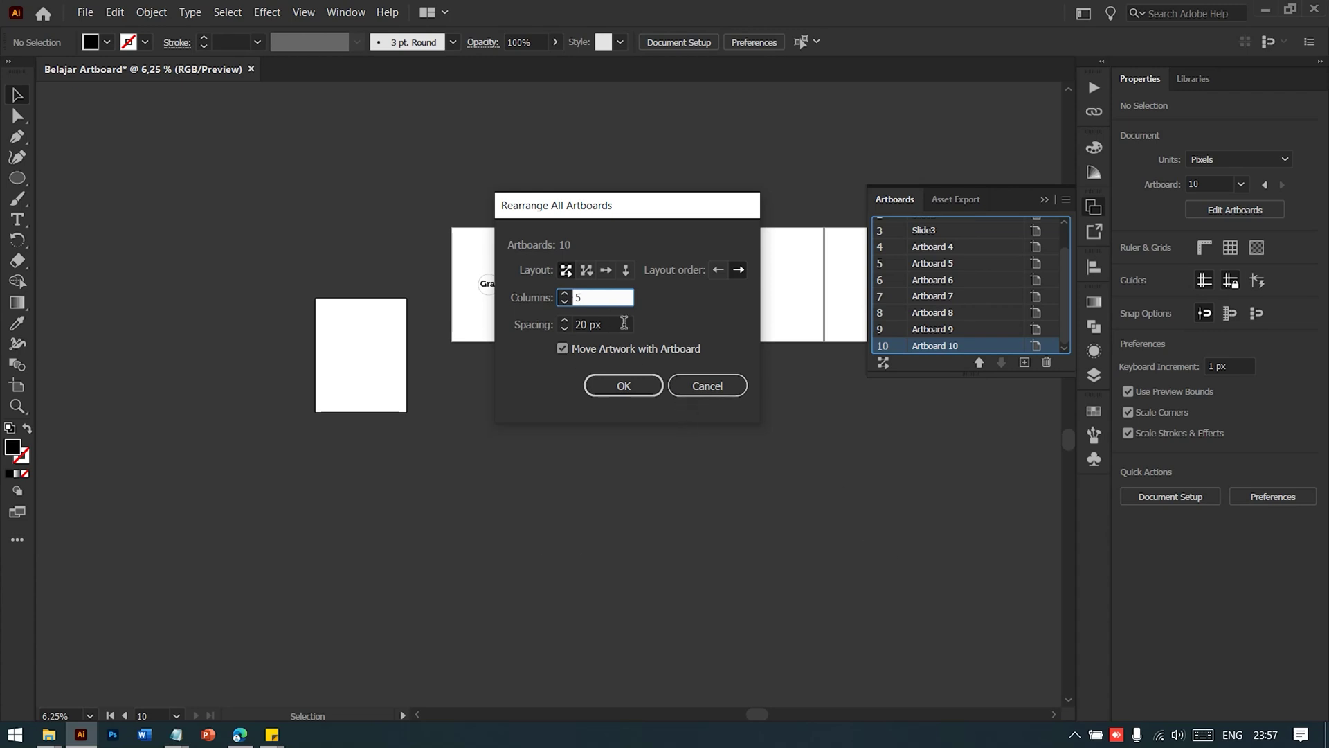
pyautogui.press('Tab')
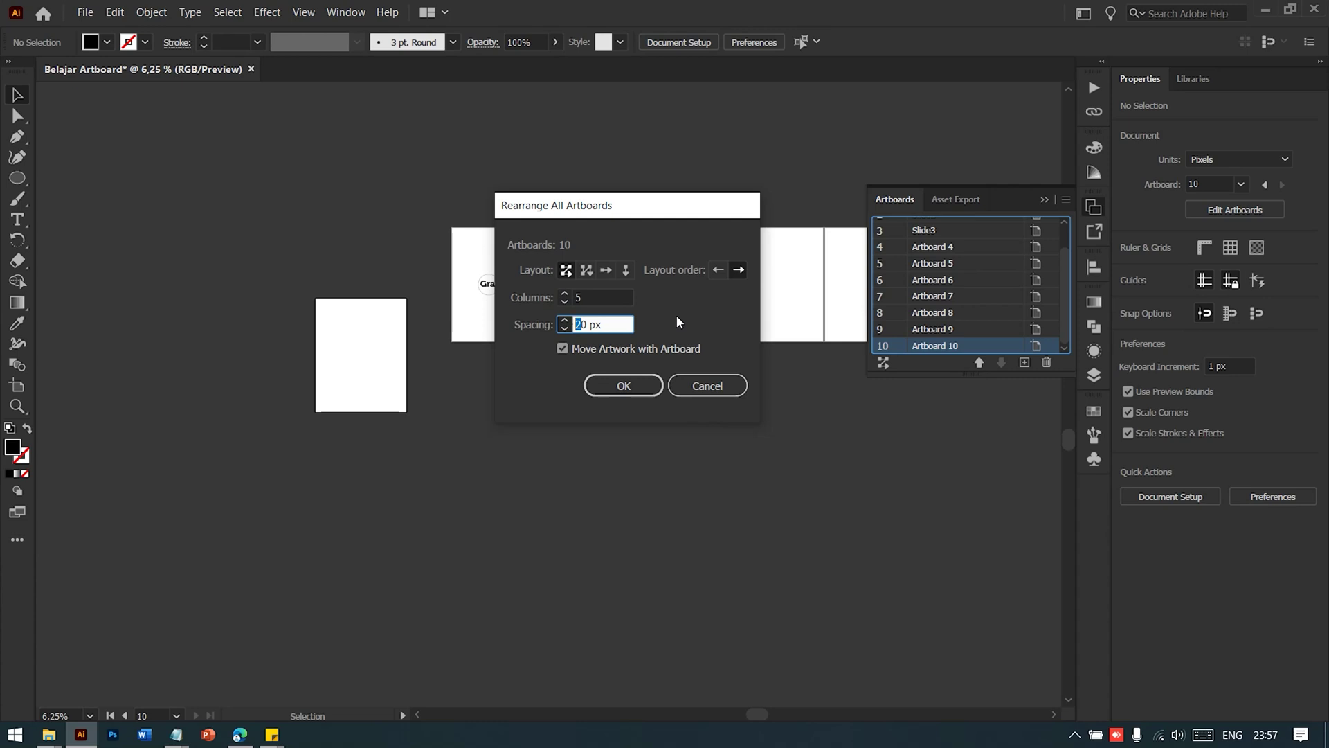
pyautogui.press('BackSpace')
pyautogui.moveTo(613, 205); pyautogui.dragTo(475, 412)
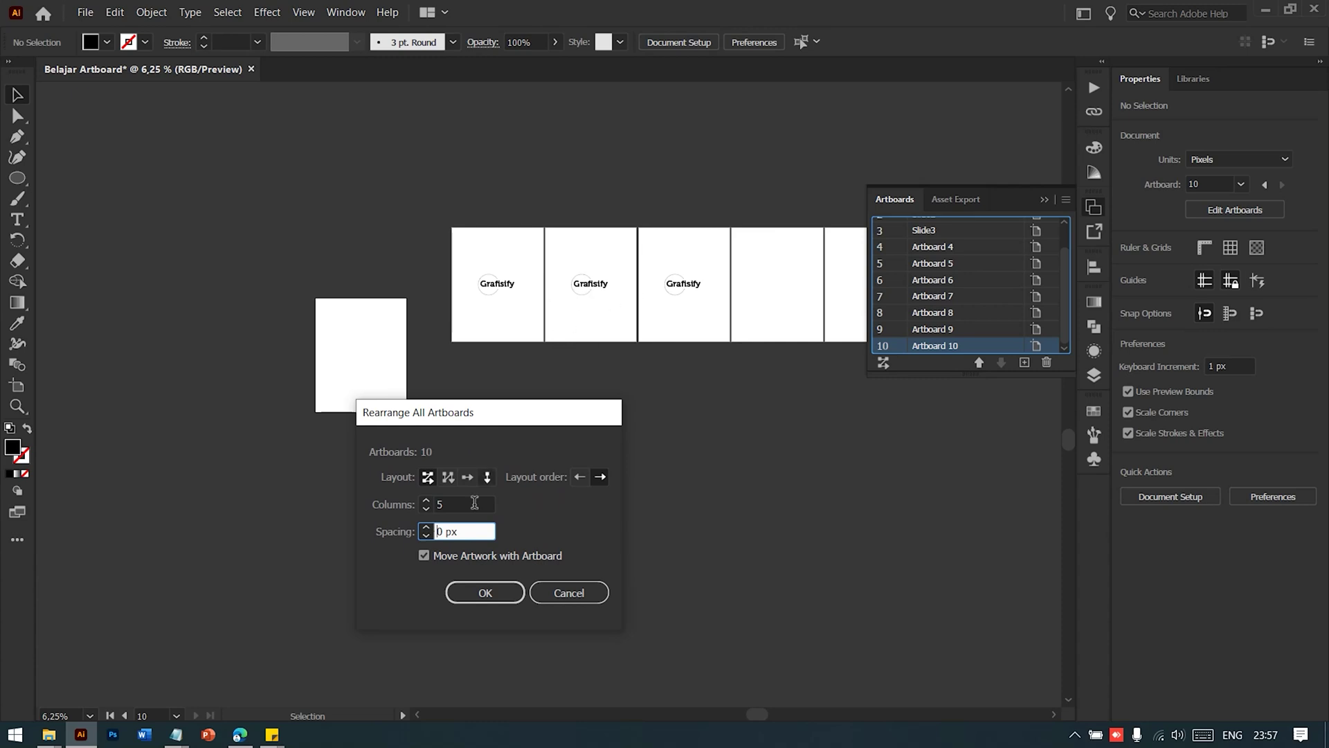
pyautogui.click(485, 593)
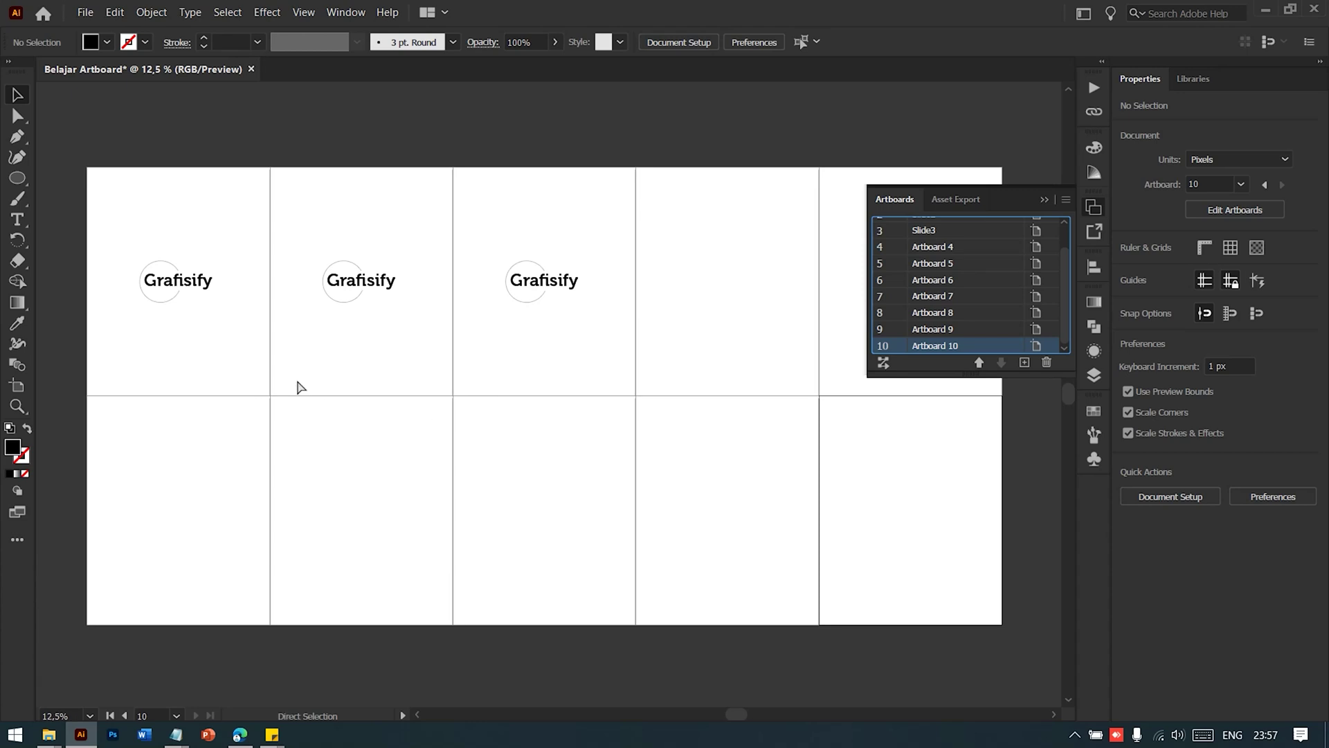
pyautogui.scroll(1, 277, 366)
pyautogui.scroll(2, 279, 374)
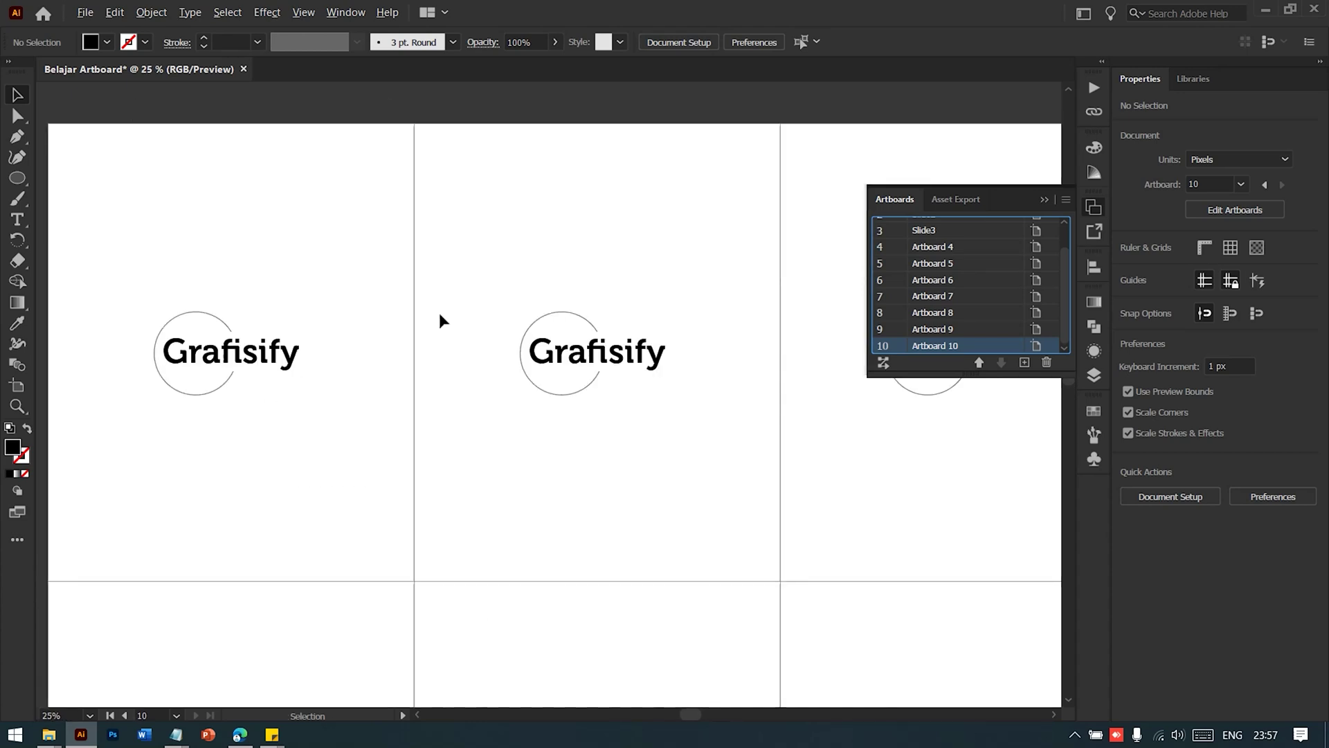
pyautogui.scroll(-1, 441, 317)
pyautogui.moveTo(279, 294); pyautogui.dragTo(474, 294)
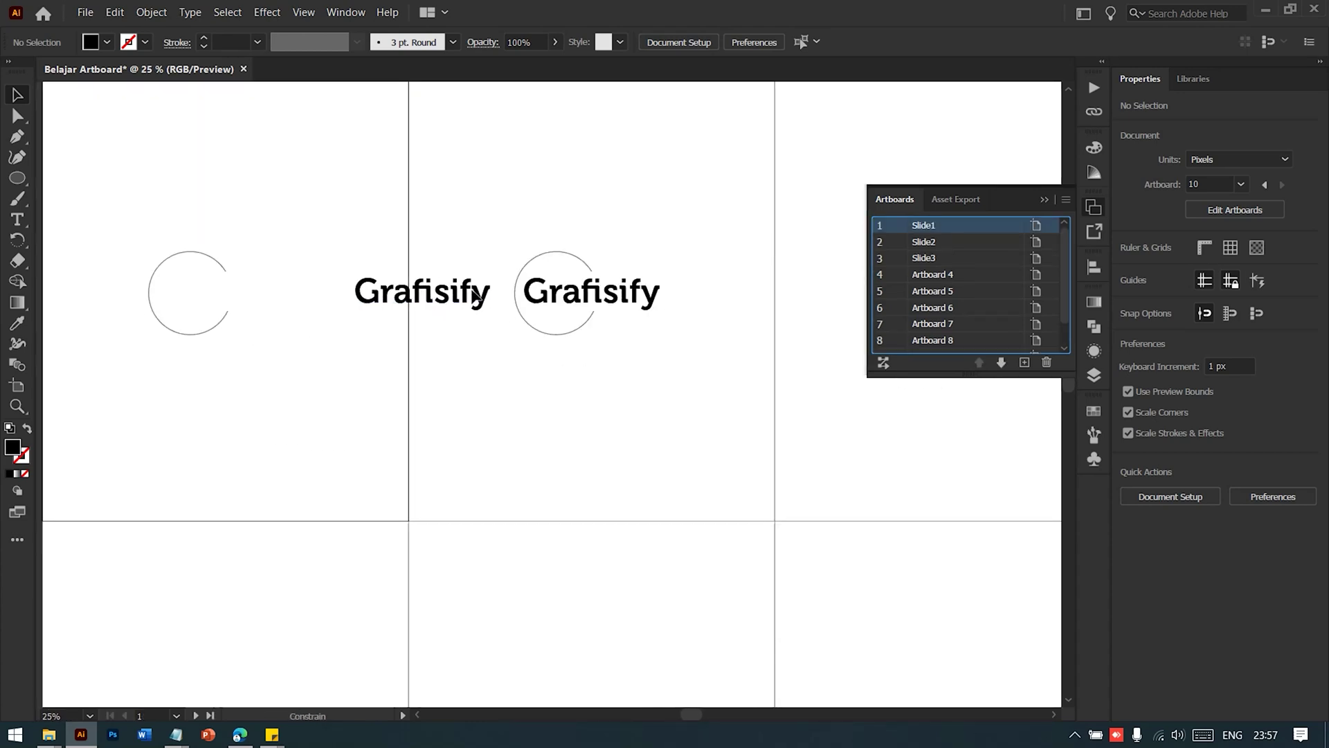
pyautogui.click(483, 232)
pyautogui.hscroll(-1, 462, 296)
pyautogui.scroll(4, 488, 311)
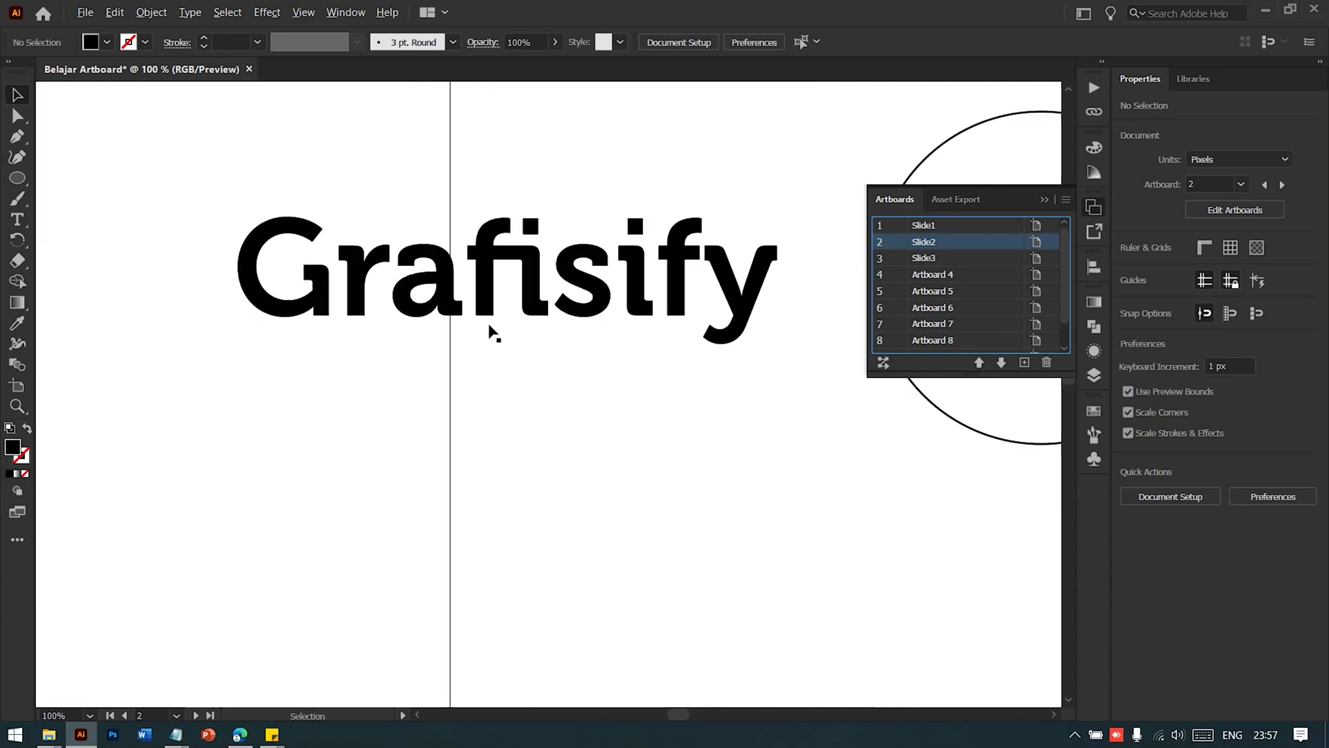
pyautogui.scroll(-2, 490, 332)
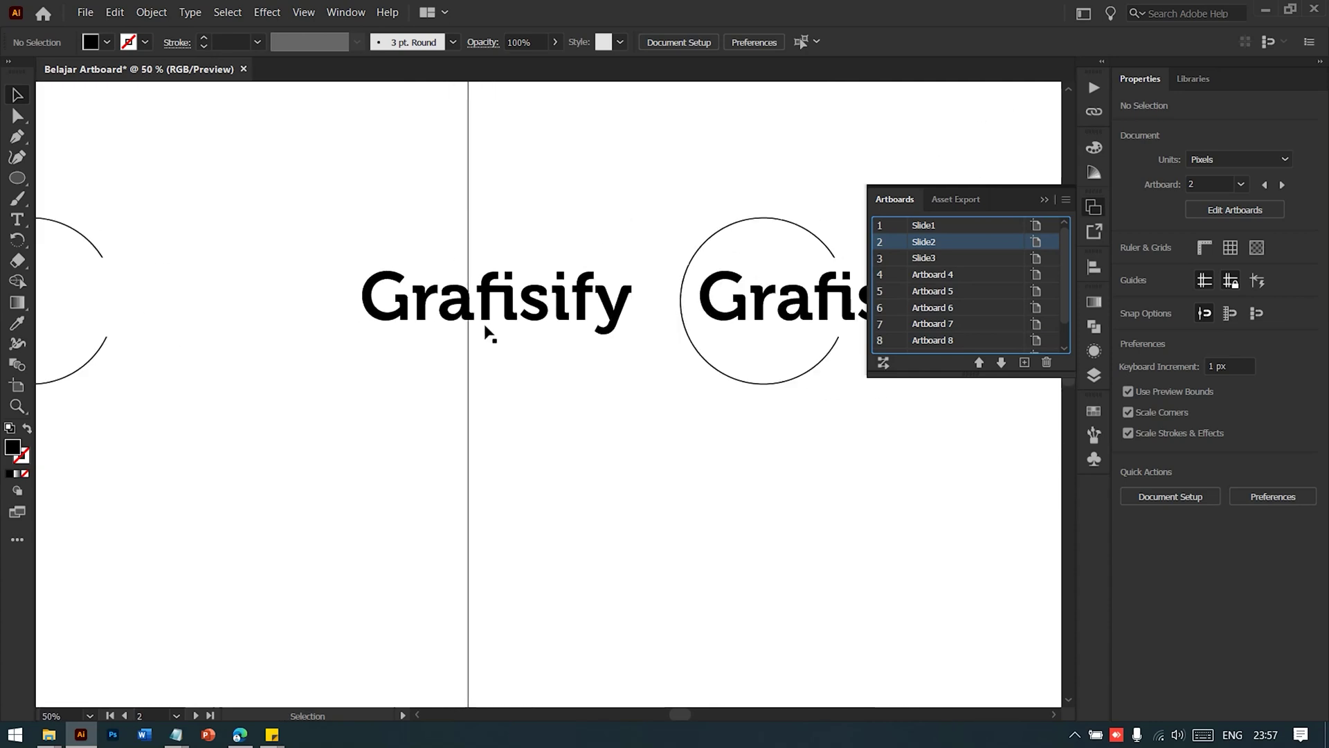
pyautogui.hotkey('ctrl', 'z')
pyautogui.click(498, 405)
pyautogui.scroll(-1, 498, 405)
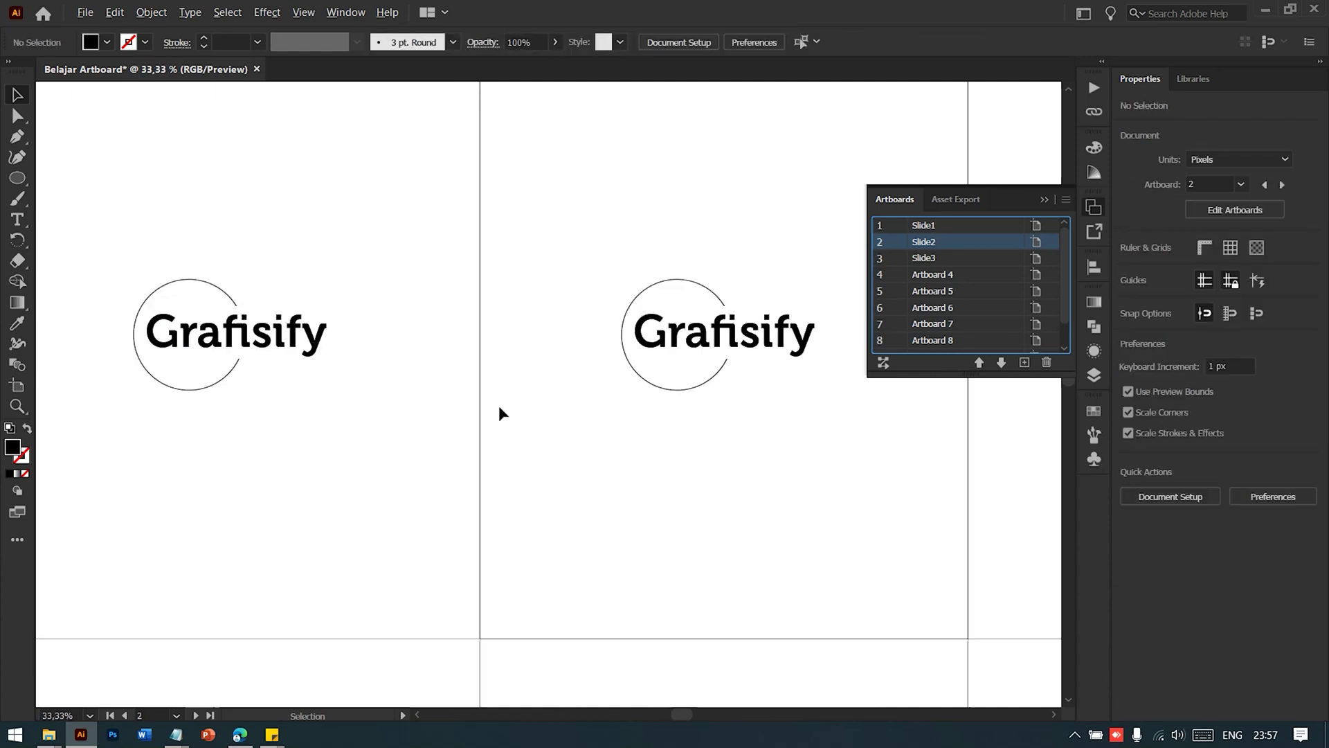
pyautogui.scroll(-2, 499, 433)
pyautogui.scroll(-1, 484, 443)
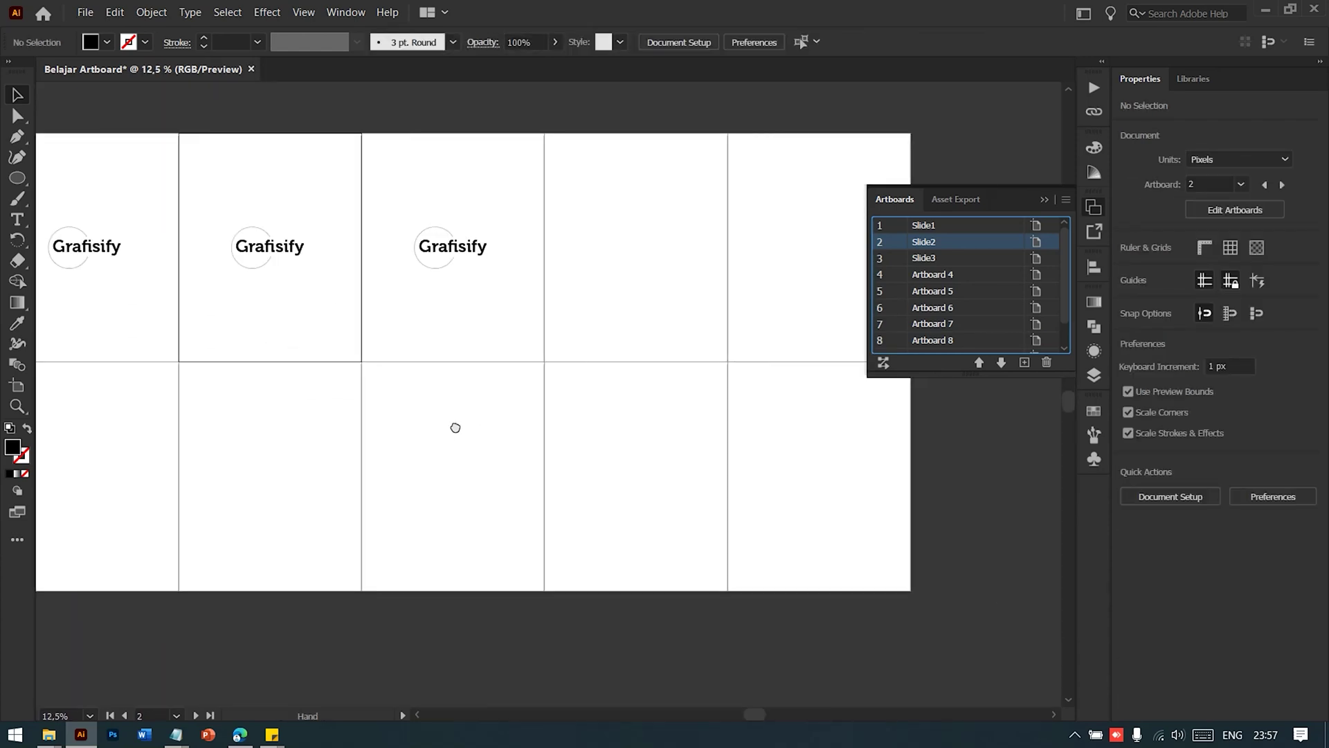
pyautogui.moveTo(455, 427); pyautogui.dragTo(577, 473)
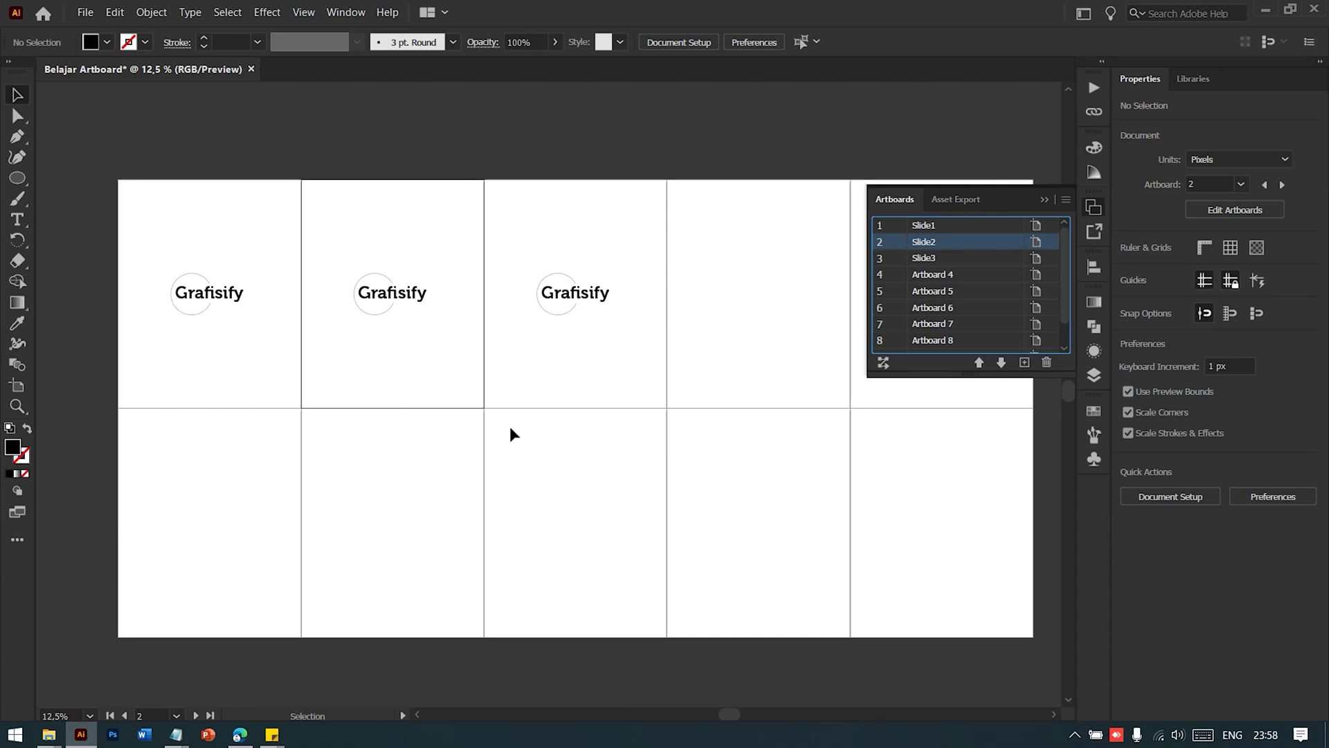
# - Type a number 1 on the first artboard and scale it up large
pyautogui.press('t')
pyautogui.click(208, 359)
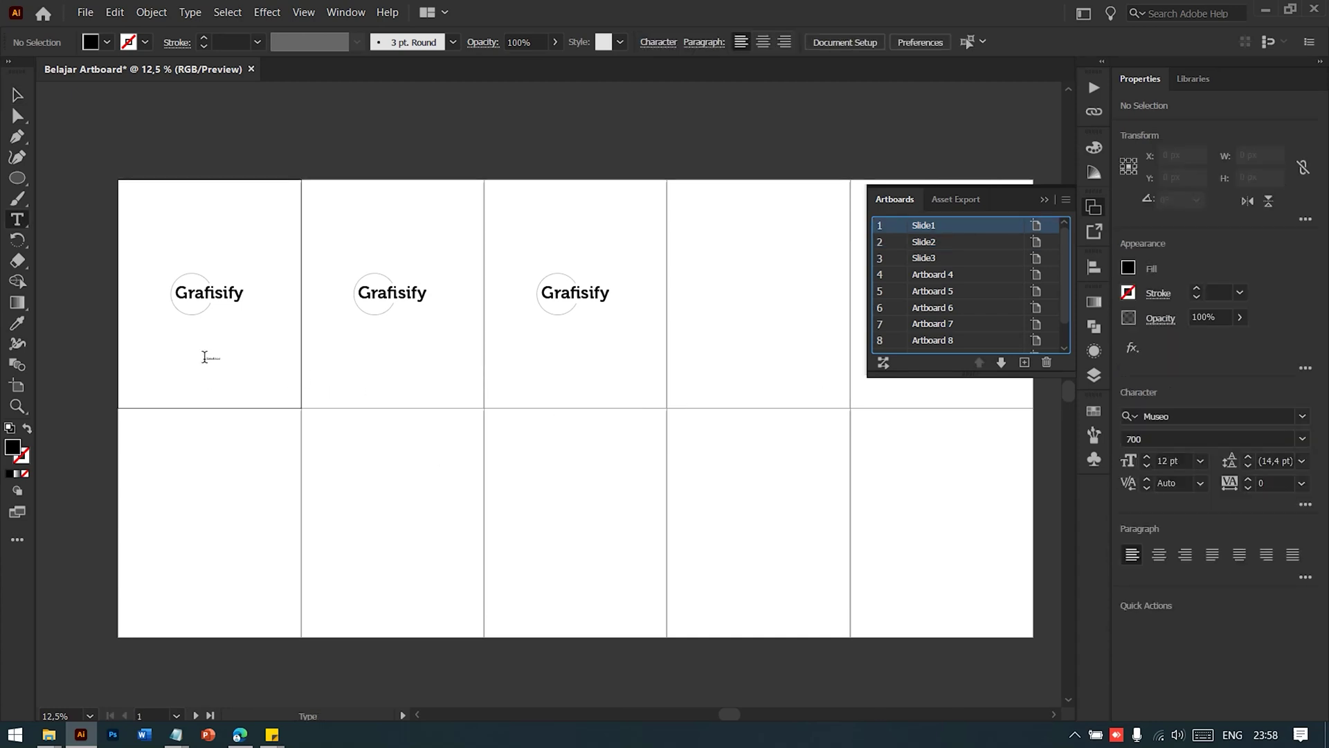
pyautogui.click(14, 101)
pyautogui.moveTo(214, 365); pyautogui.dragTo(271, 407)
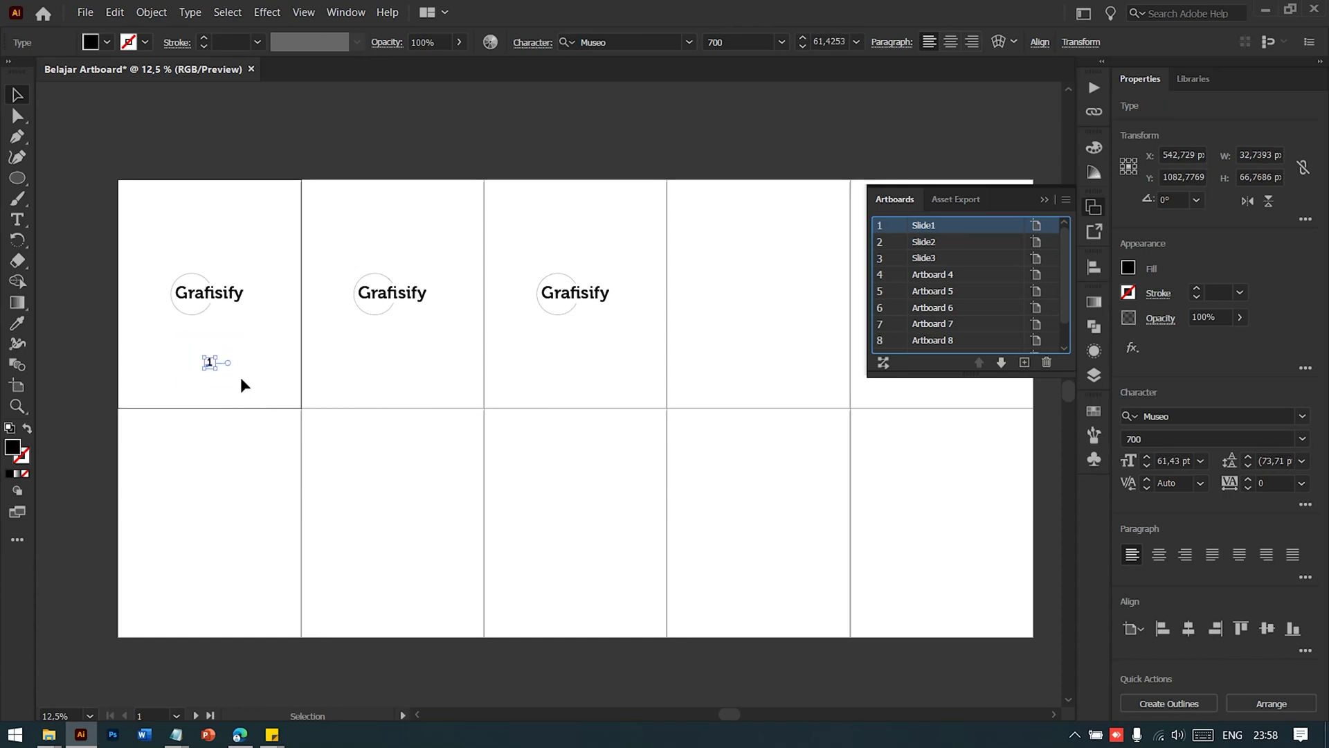
pyautogui.moveTo(217, 373); pyautogui.dragTo(317, 388)
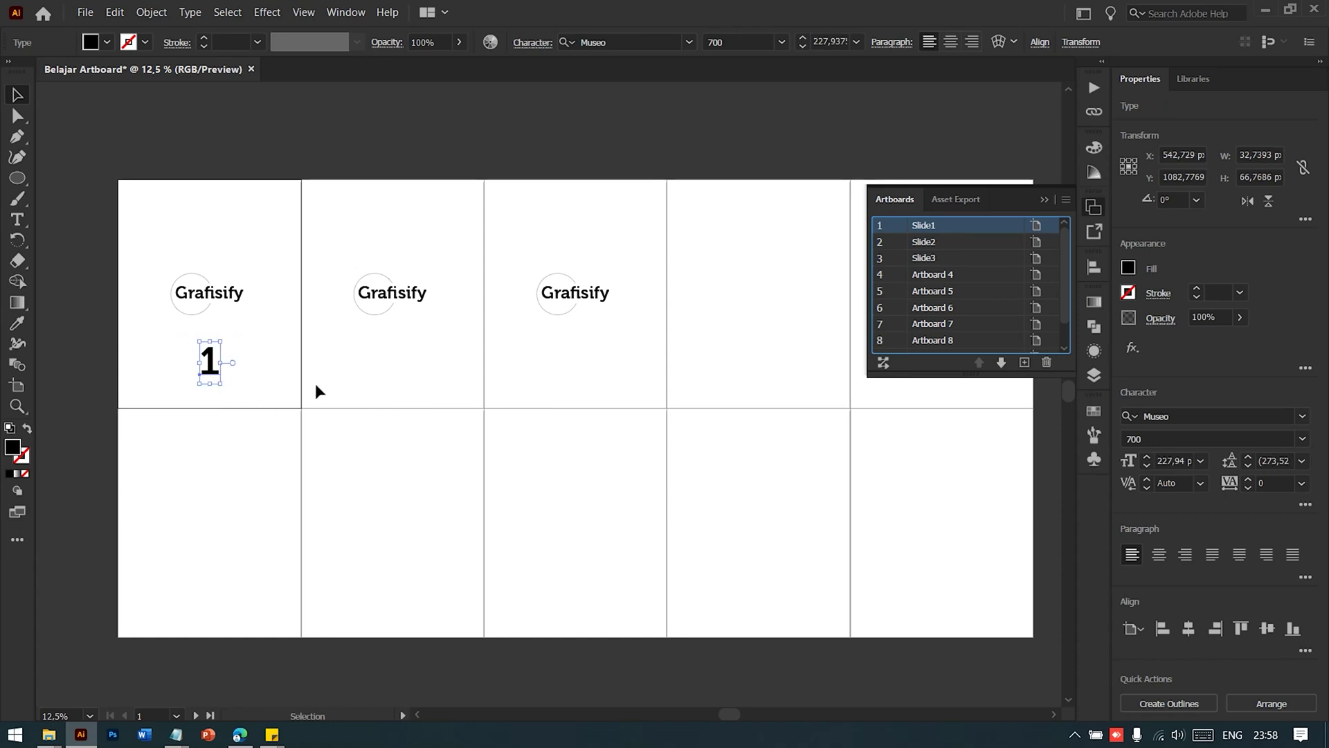
pyautogui.click(317, 389)
pyautogui.click(211, 372)
# - Cut the number 1 and paste it in place on all ten artboards
pyautogui.hotkey('ctrl', 'x')
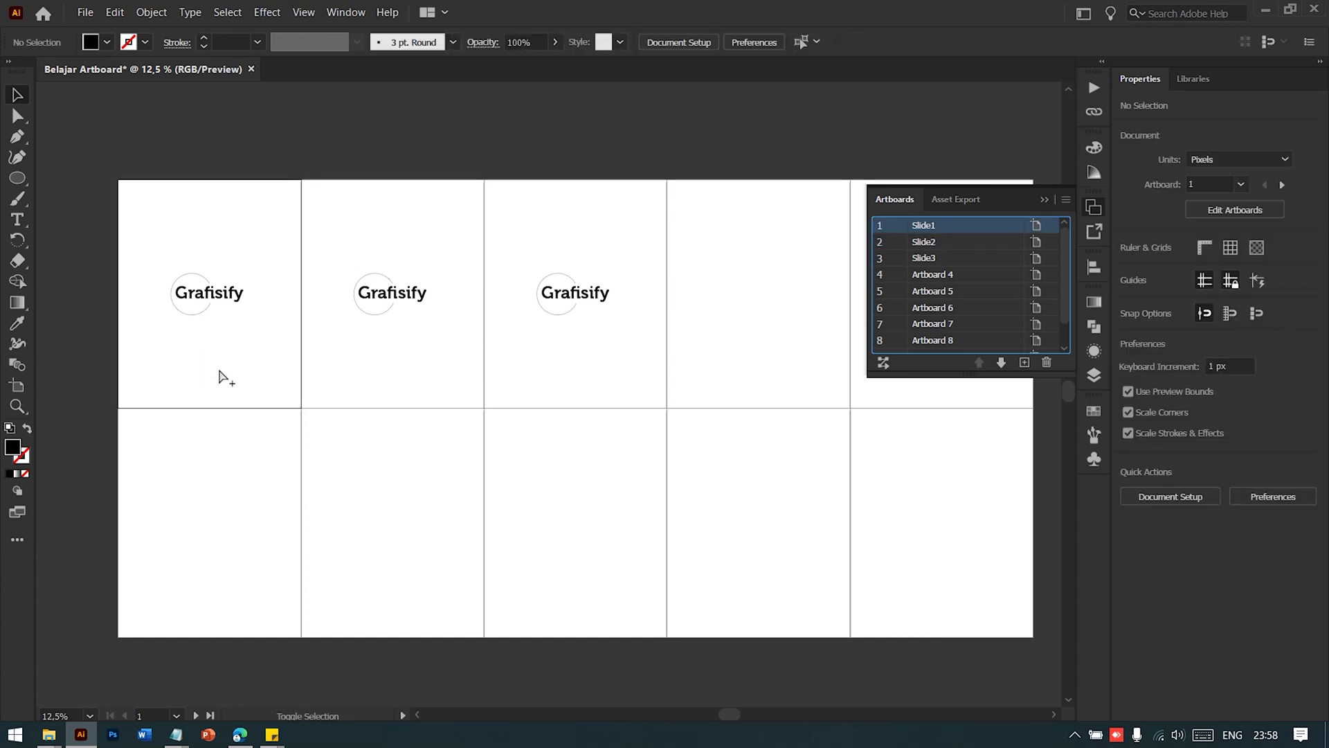
pyautogui.hotkey('ctrl', 'alt', 'shift', 'v')
pyautogui.click(371, 496)
pyautogui.hscroll(2, 374, 493)
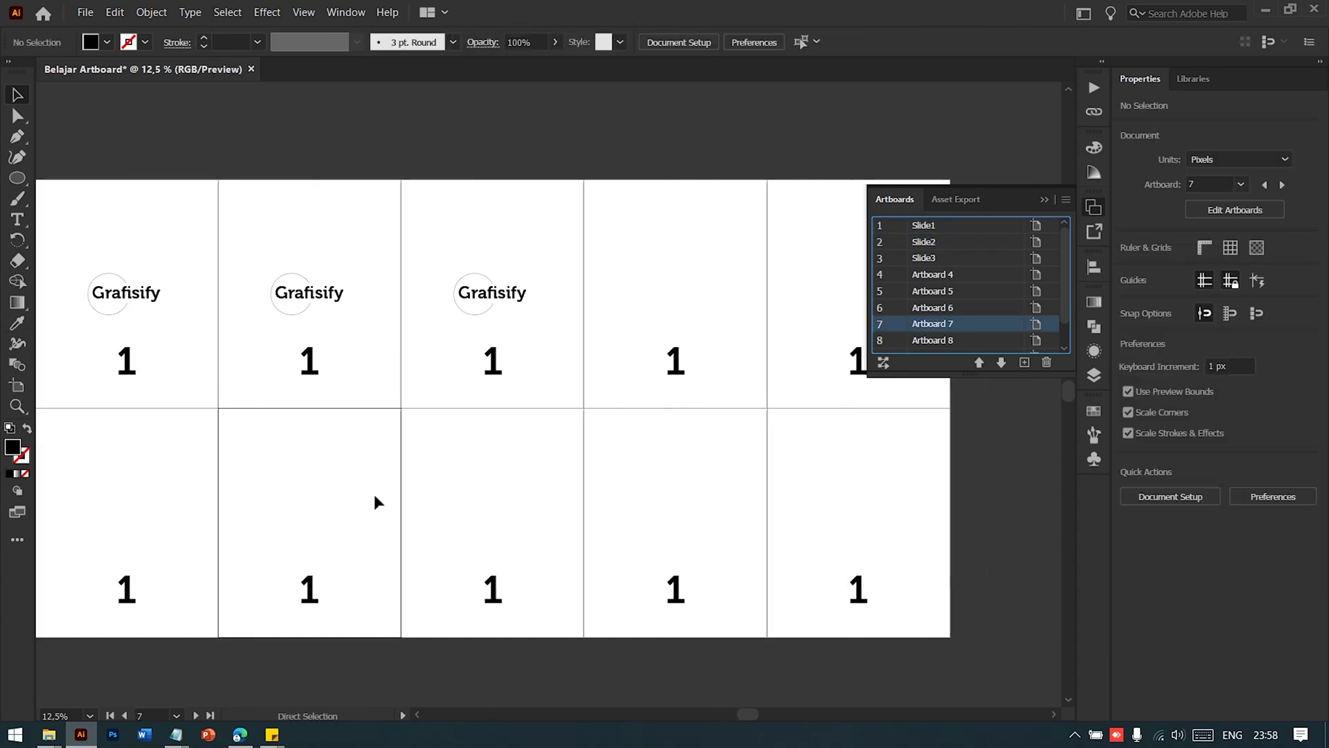
pyautogui.press('t')
pyautogui.click(318, 372)
pyautogui.press('Escape')
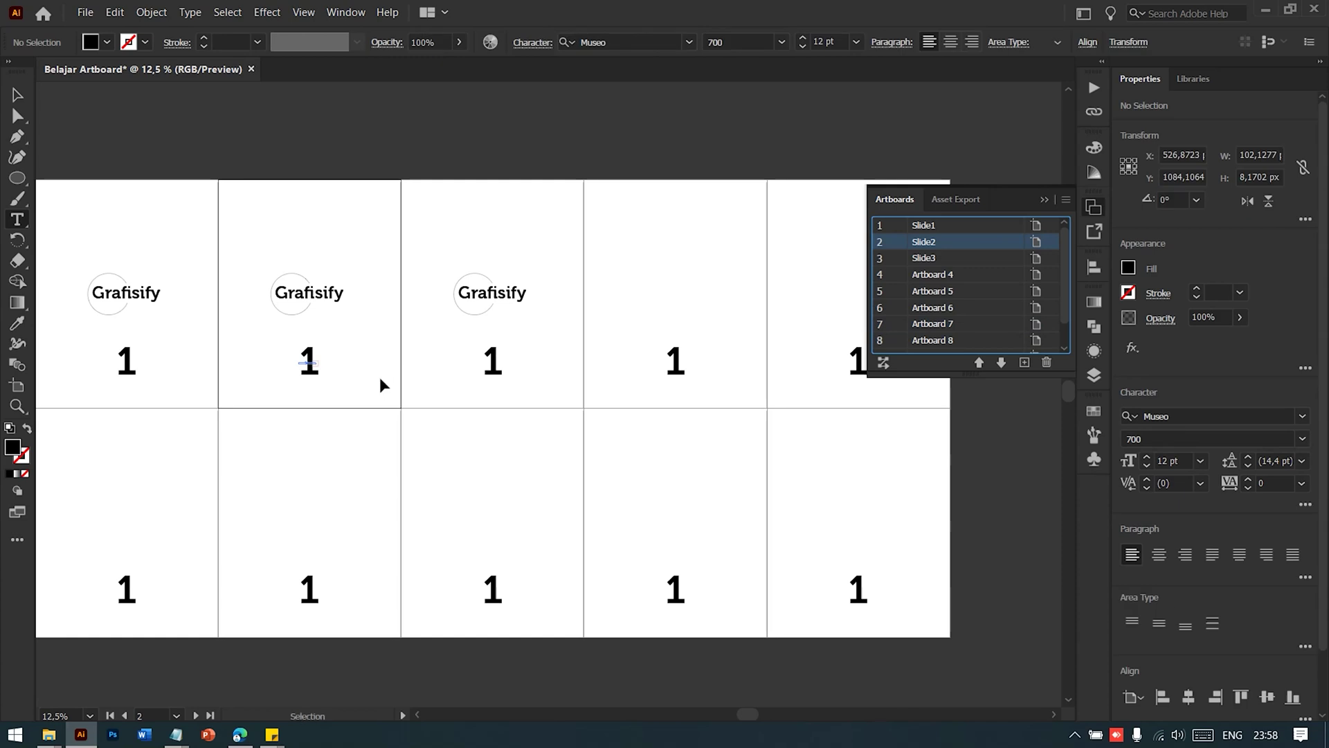
pyautogui.click(383, 385)
pyautogui.press('t')
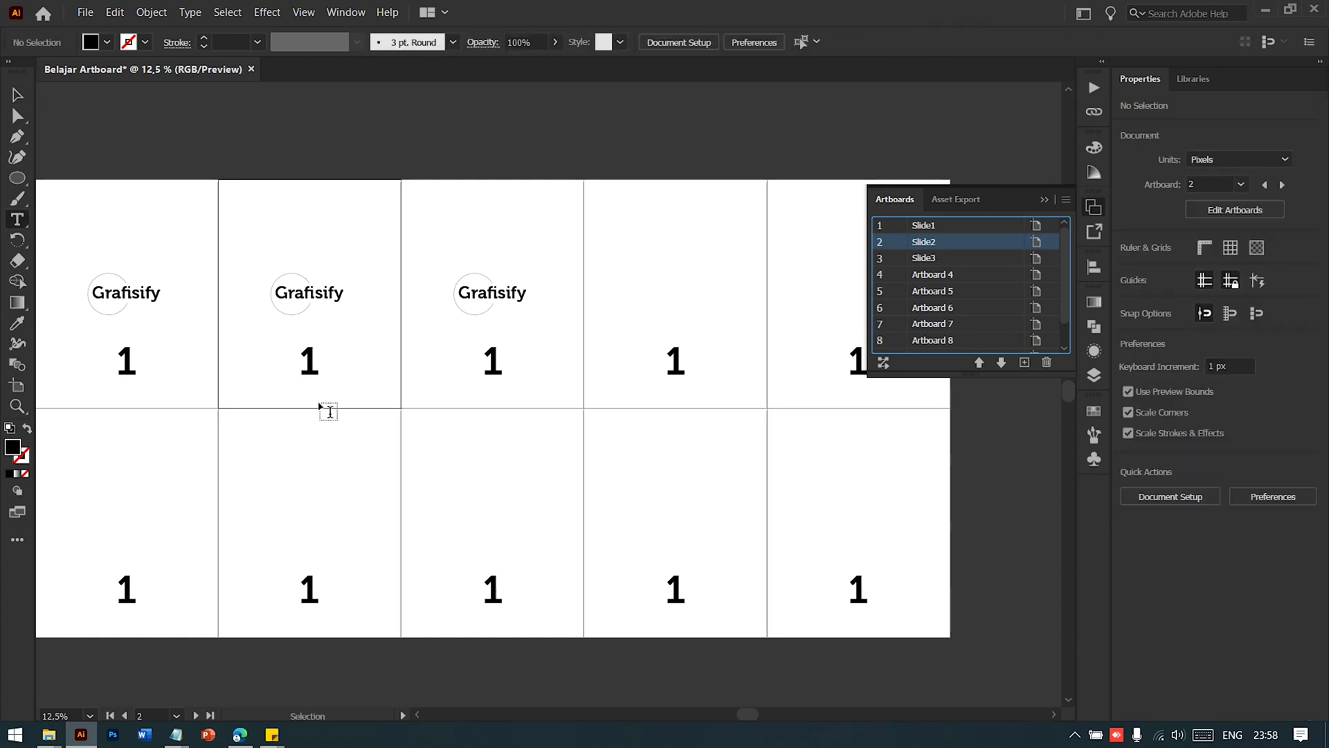
pyautogui.doubleClick(303, 361)
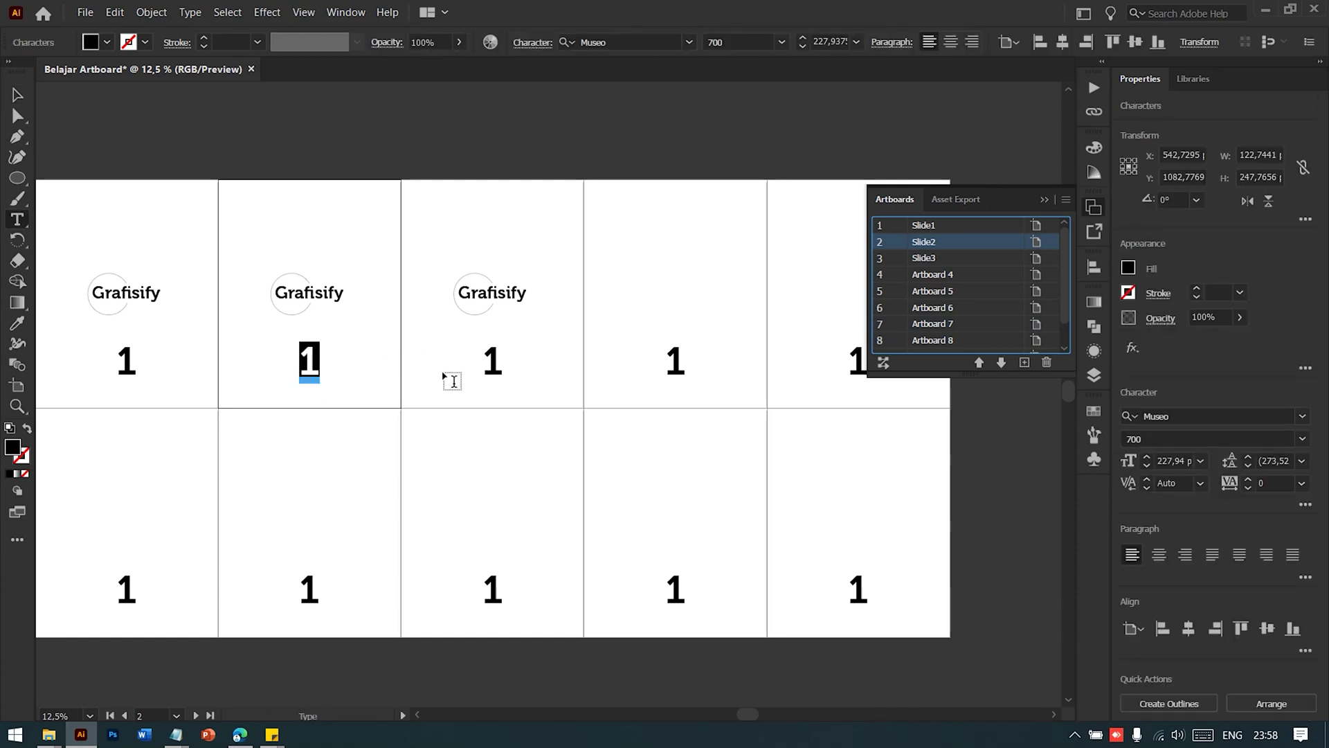
# - Retype the copied numbers on artboards 2 through 5 as 2, 3, 4 and 5
pyautogui.write('2')
pyautogui.doubleClick(493, 360)
pyautogui.write('3')
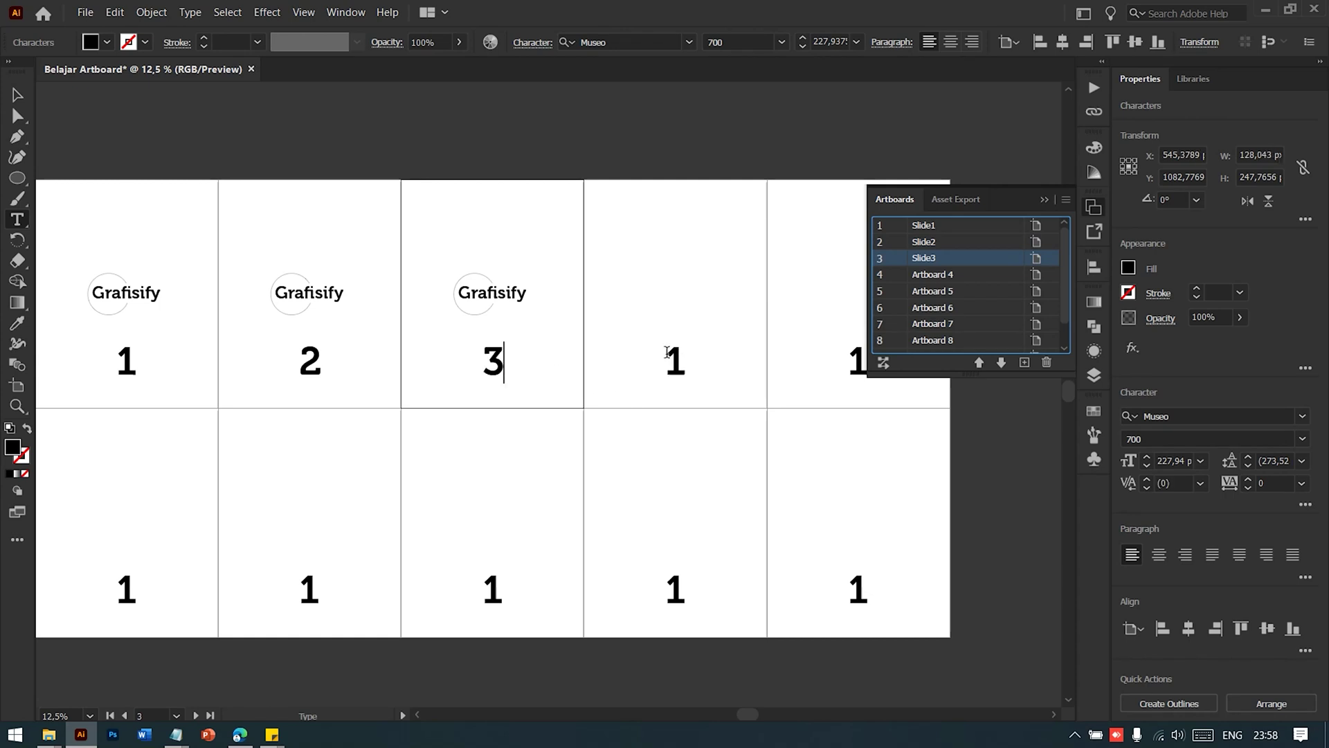
pyautogui.doubleClick(673, 360)
pyautogui.write('4')
pyautogui.doubleClick(857, 360)
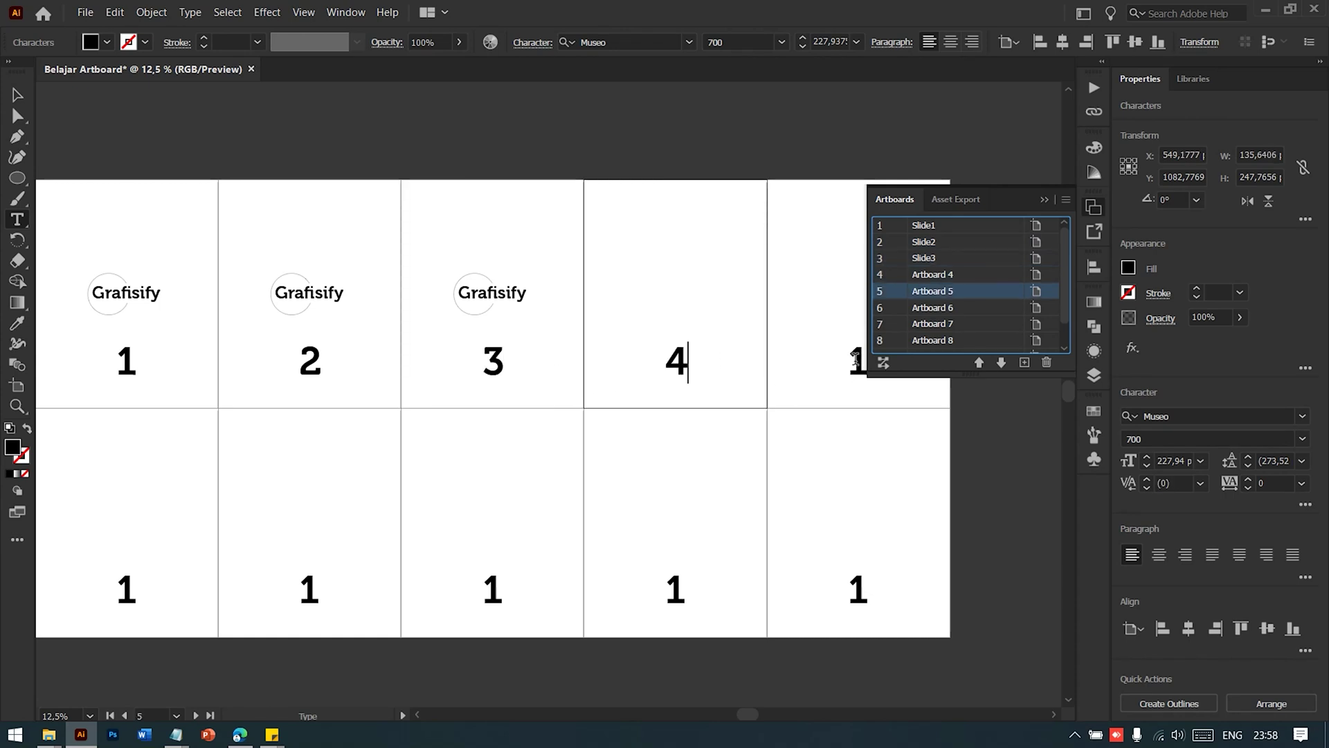
pyautogui.write('4')
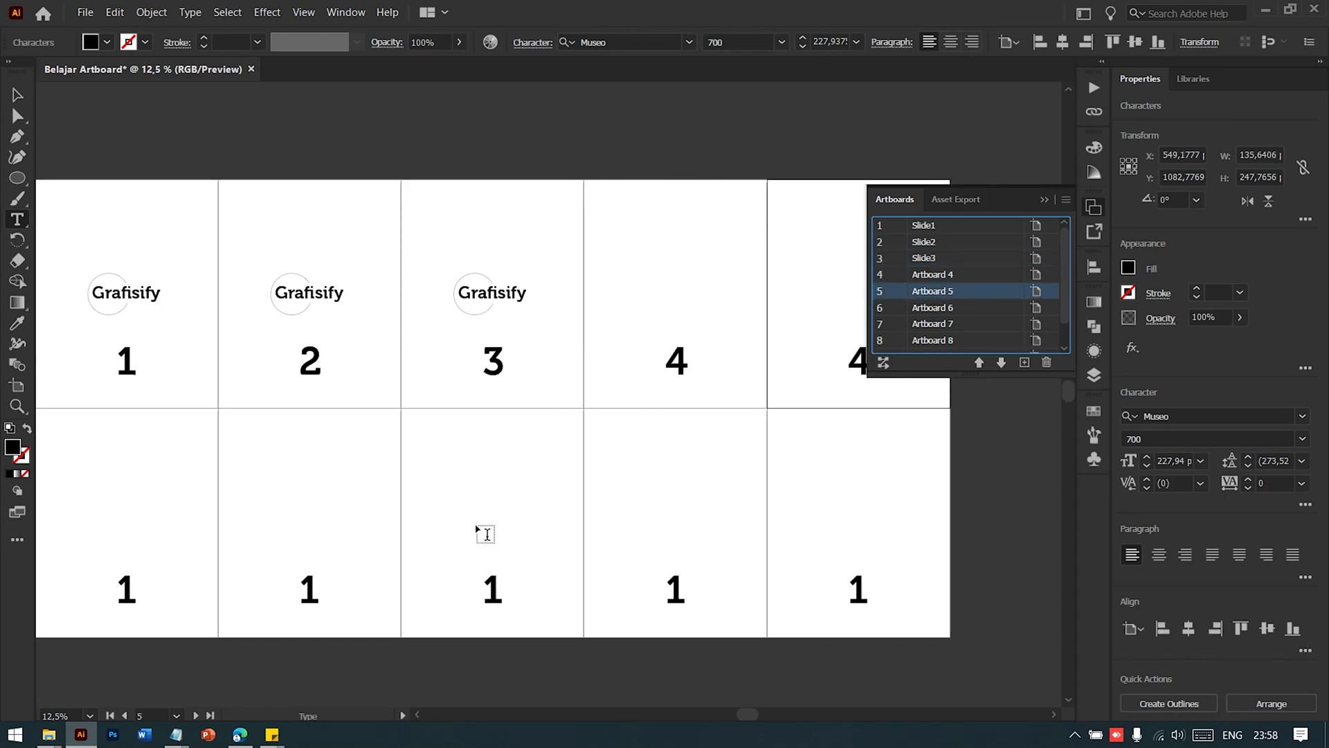
pyautogui.press('BackSpace')
pyautogui.write('5')
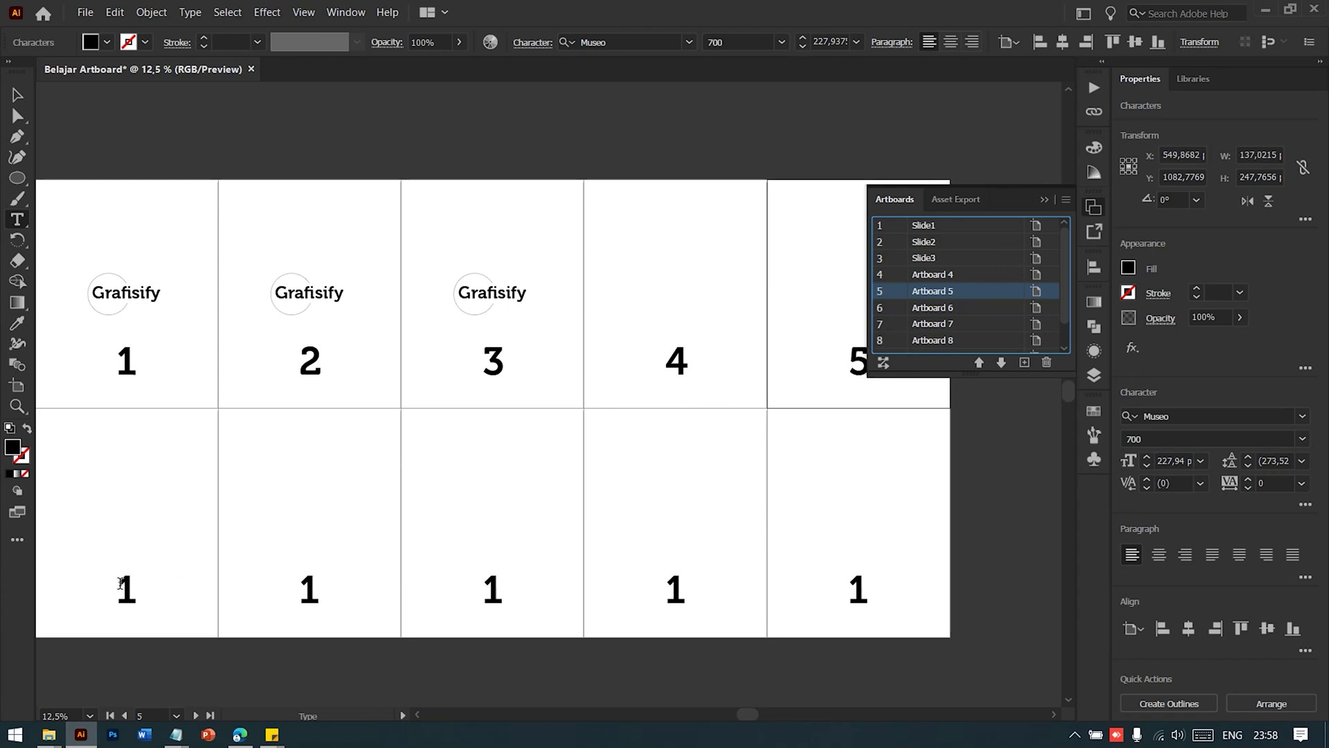
# - Retype the numbers on artboards 6 through 10 as 6, 7, 8, 9 and 10
pyautogui.doubleClick(124, 587)
pyautogui.write('6')
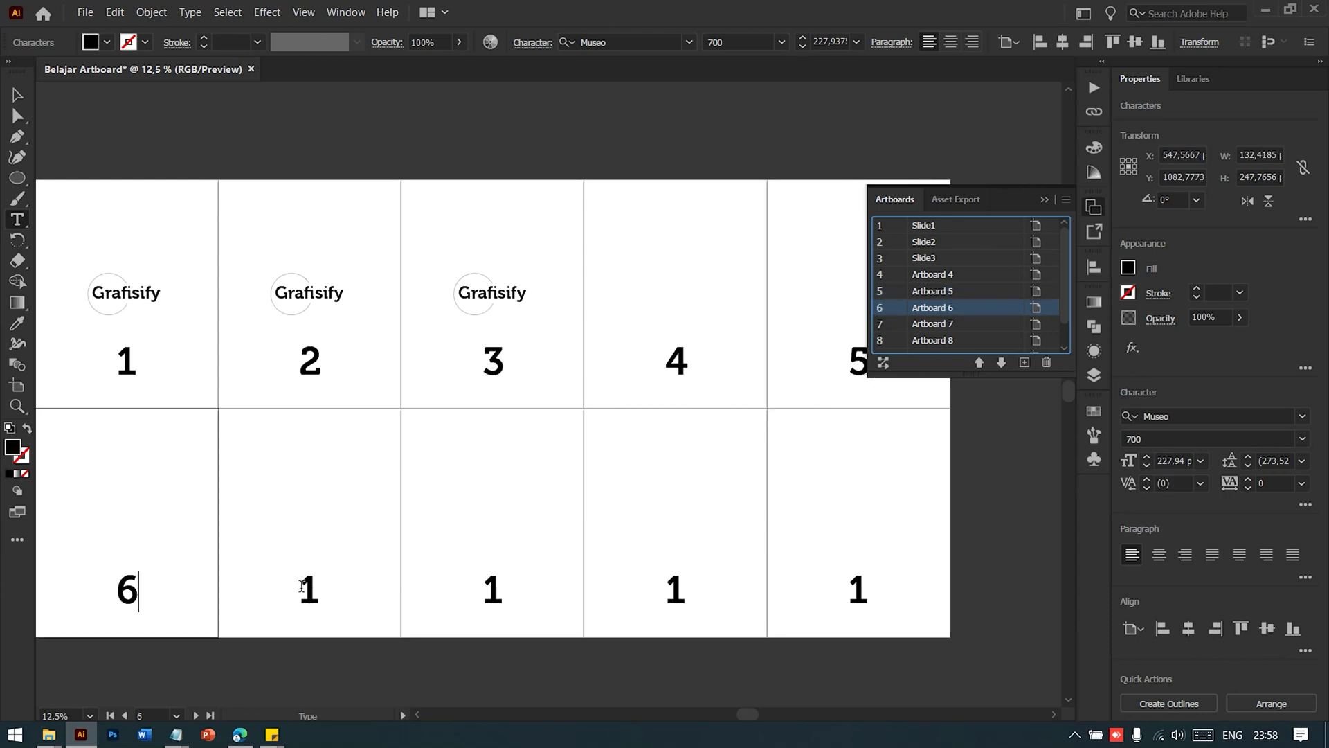
pyautogui.doubleClick(306, 588)
pyautogui.write('7')
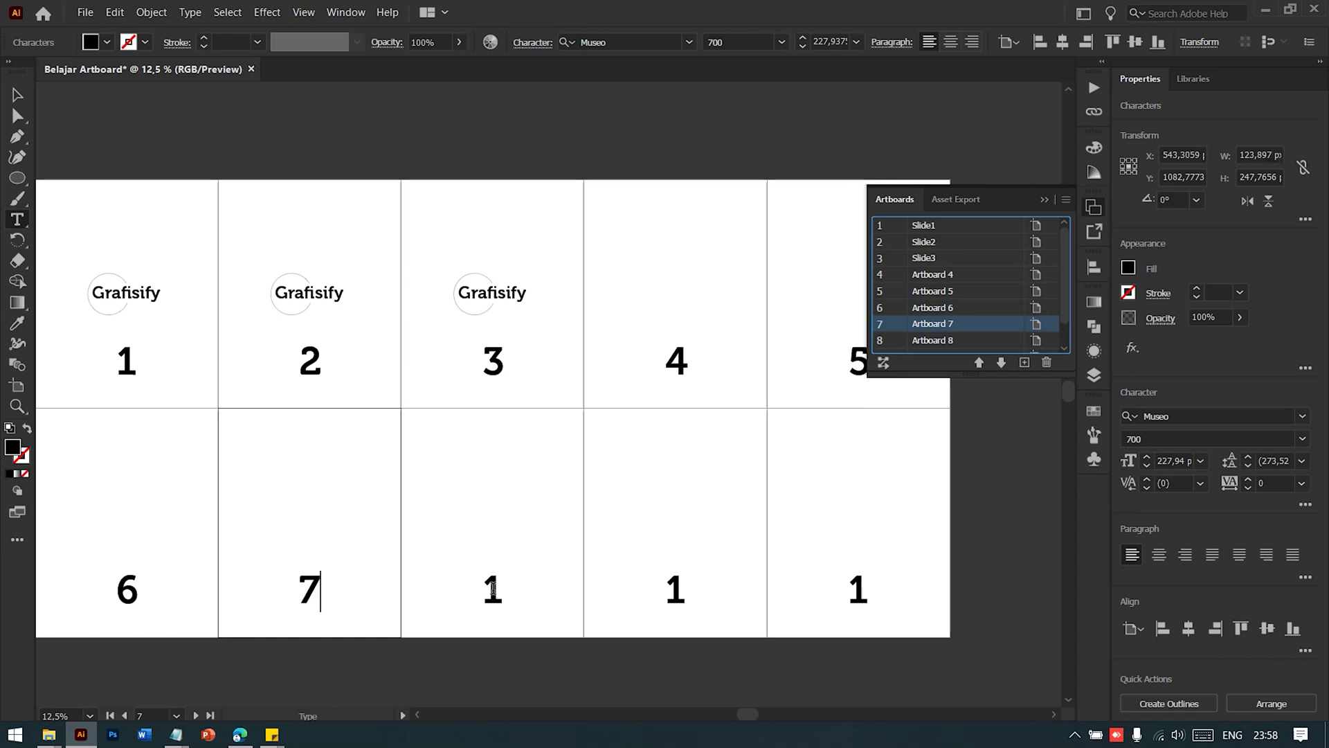
pyautogui.doubleClick(492, 587)
pyautogui.write('8')
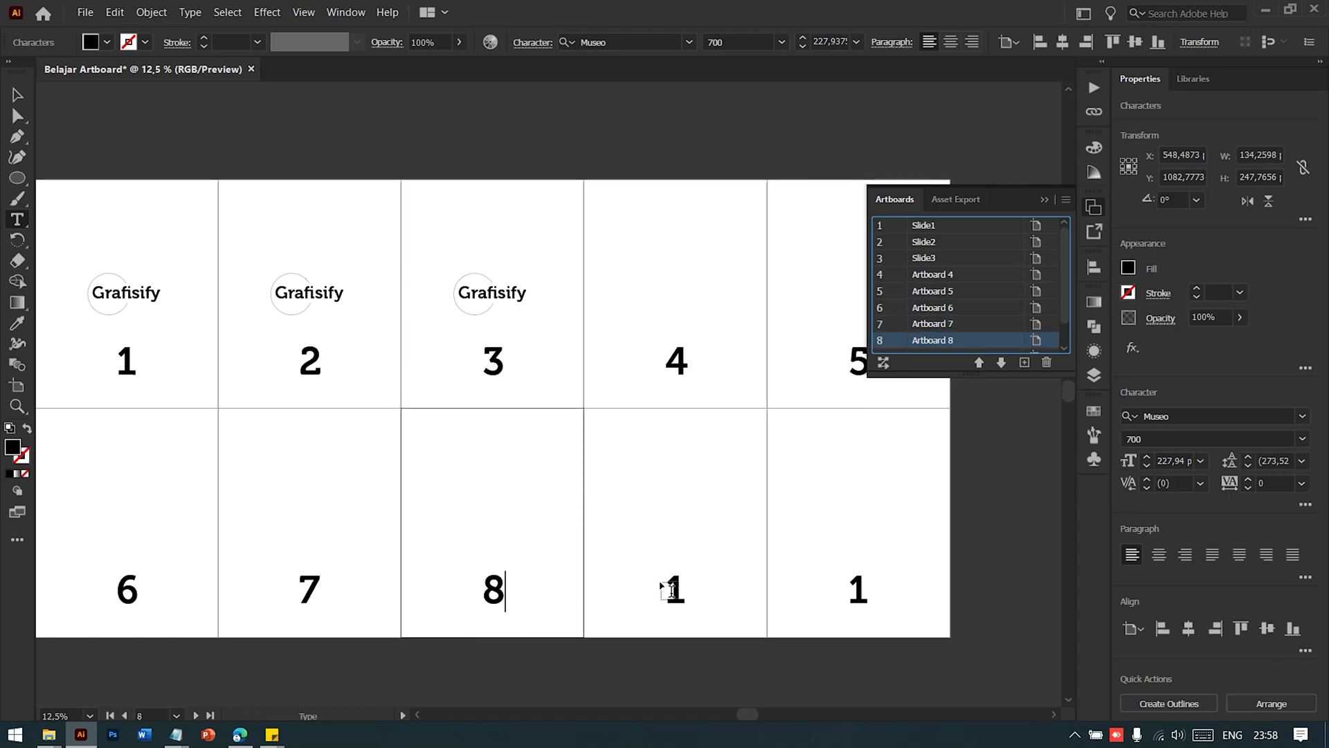
pyautogui.doubleClick(672, 586)
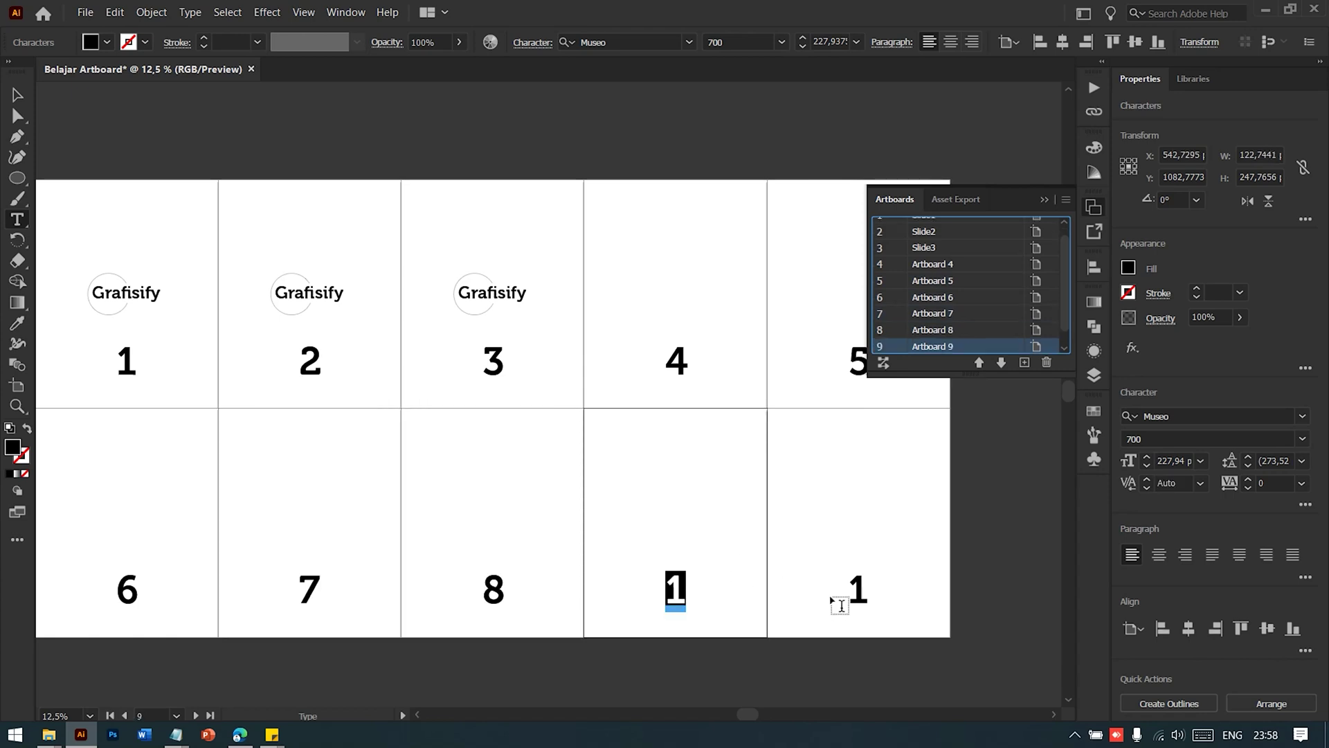
pyautogui.write('9')
pyautogui.click(858, 583)
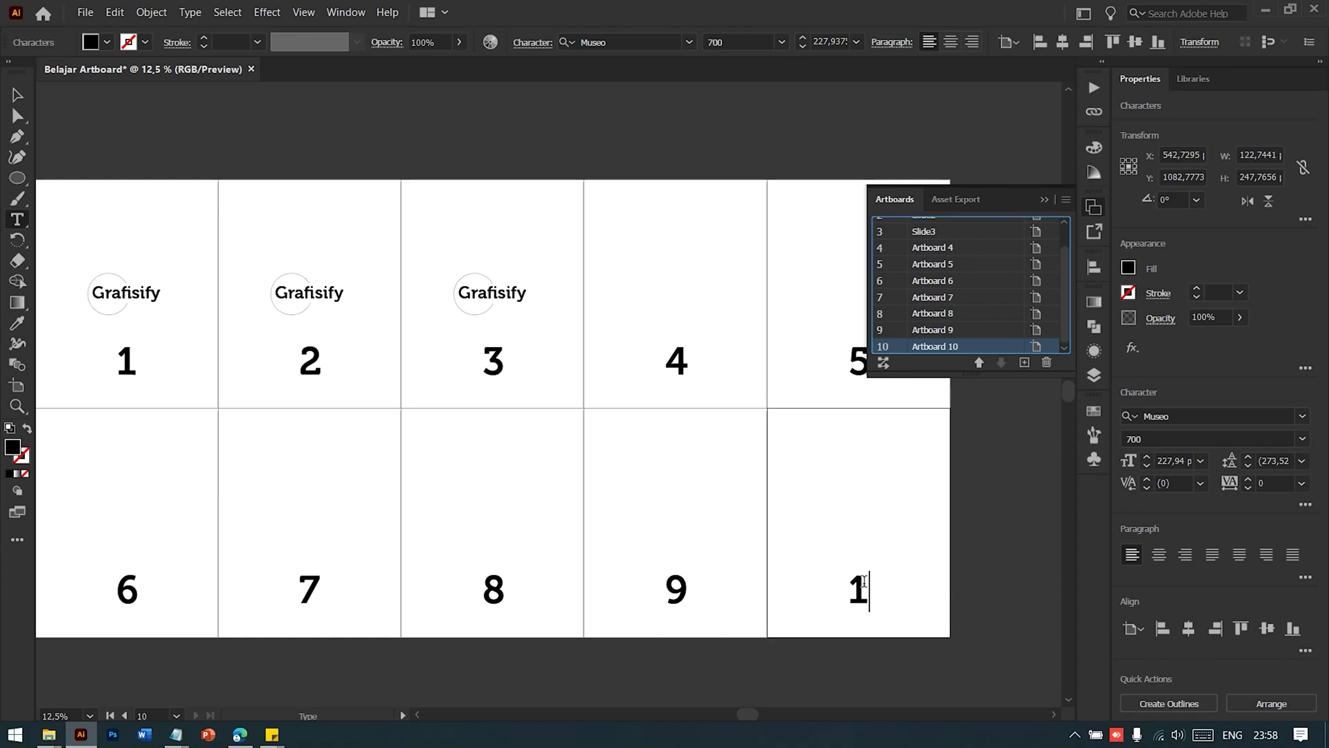
pyautogui.write('0')
pyautogui.click(17, 95)
pyautogui.click(228, 148)
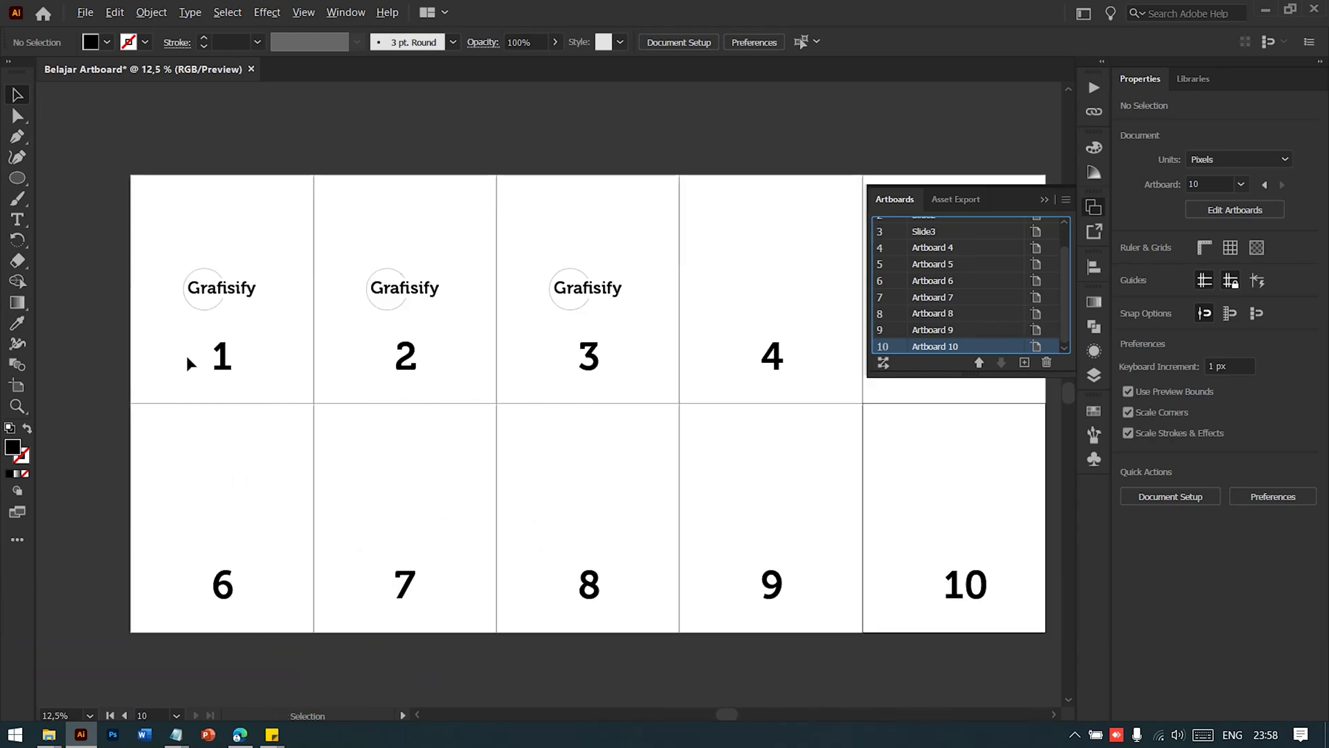
# - From File > Export, create a new folder named 'Artboard' inside Tes as the destination
pyautogui.click(94, 13)
pyautogui.click(86, 22)
pyautogui.moveTo(193, 306)
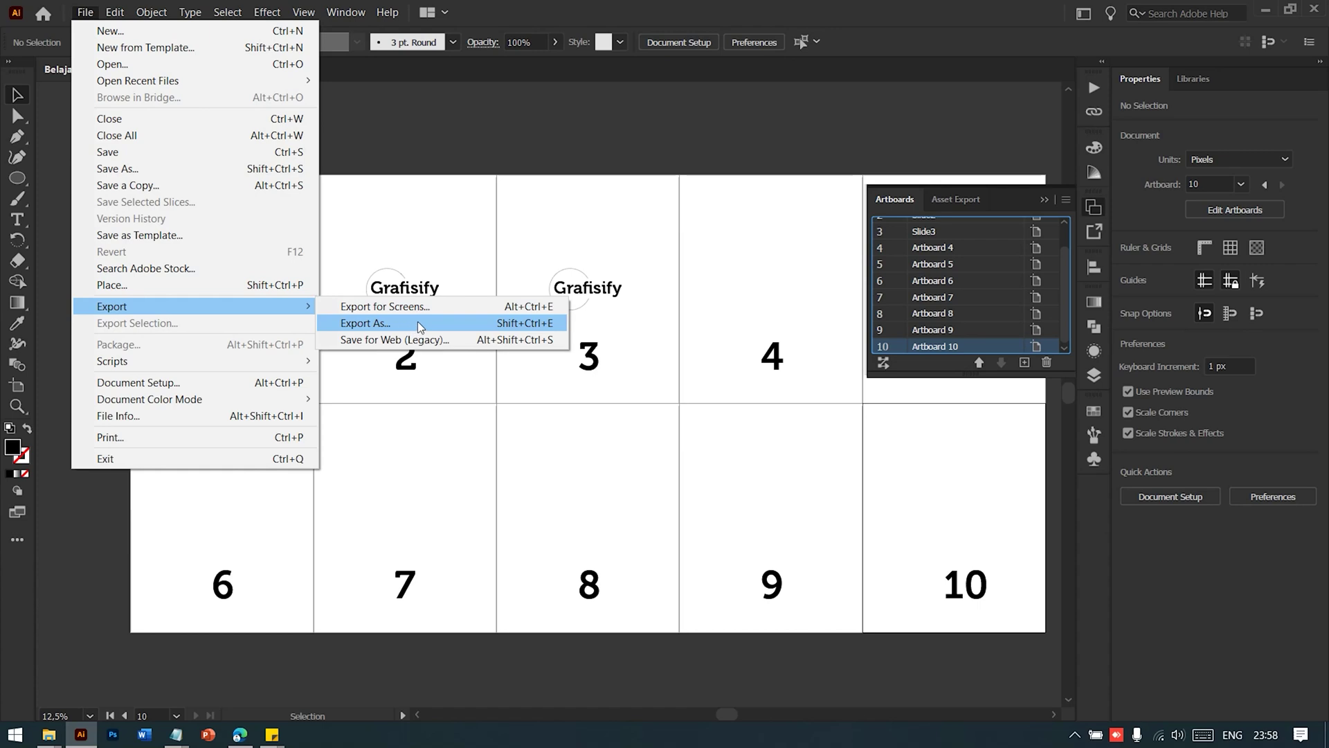
pyautogui.click(418, 323)
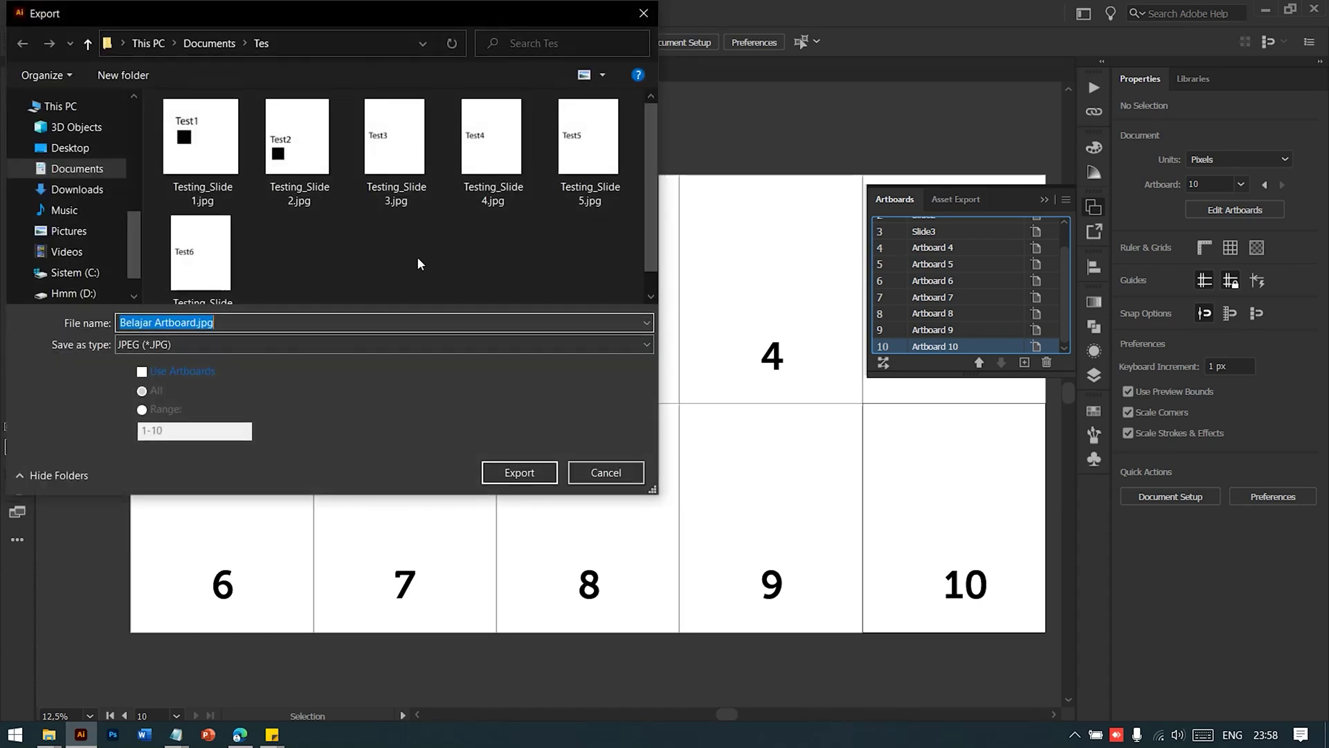
pyautogui.click(408, 274)
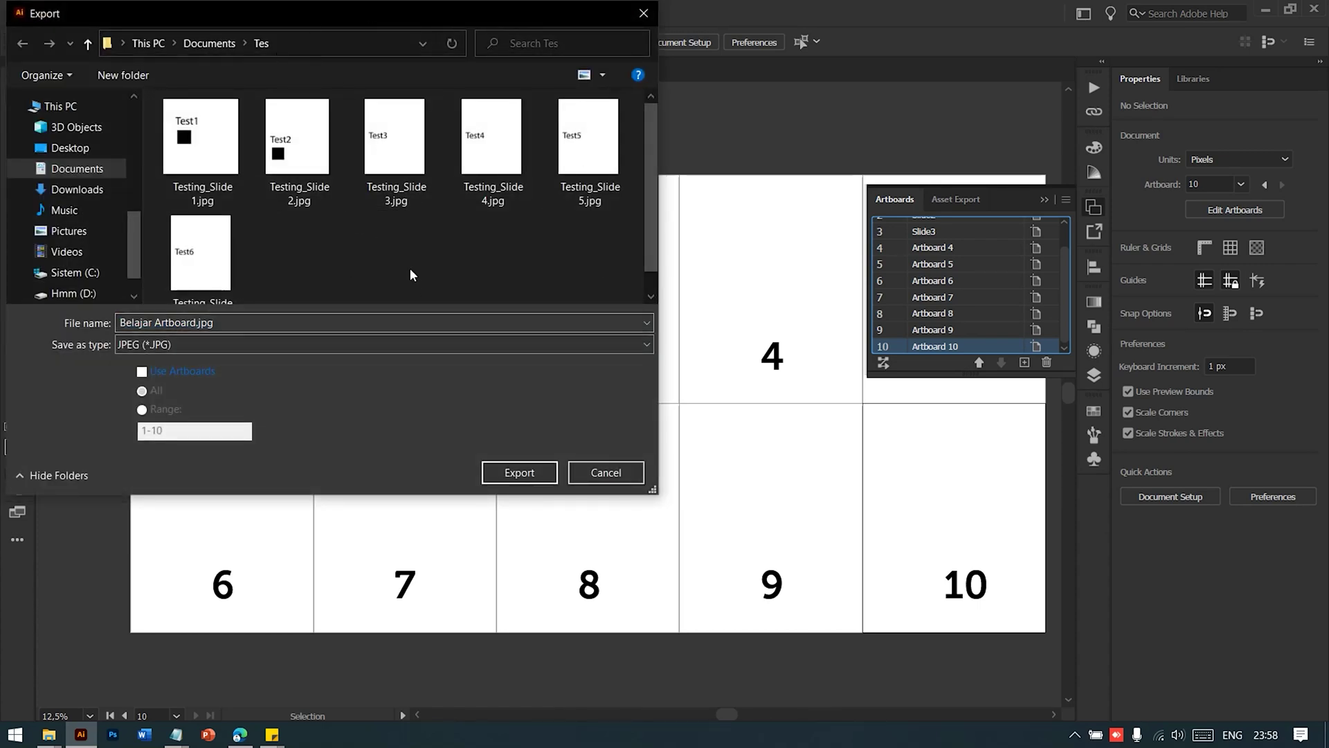
pyautogui.hotkey('ctrl', 'shift', 'n')
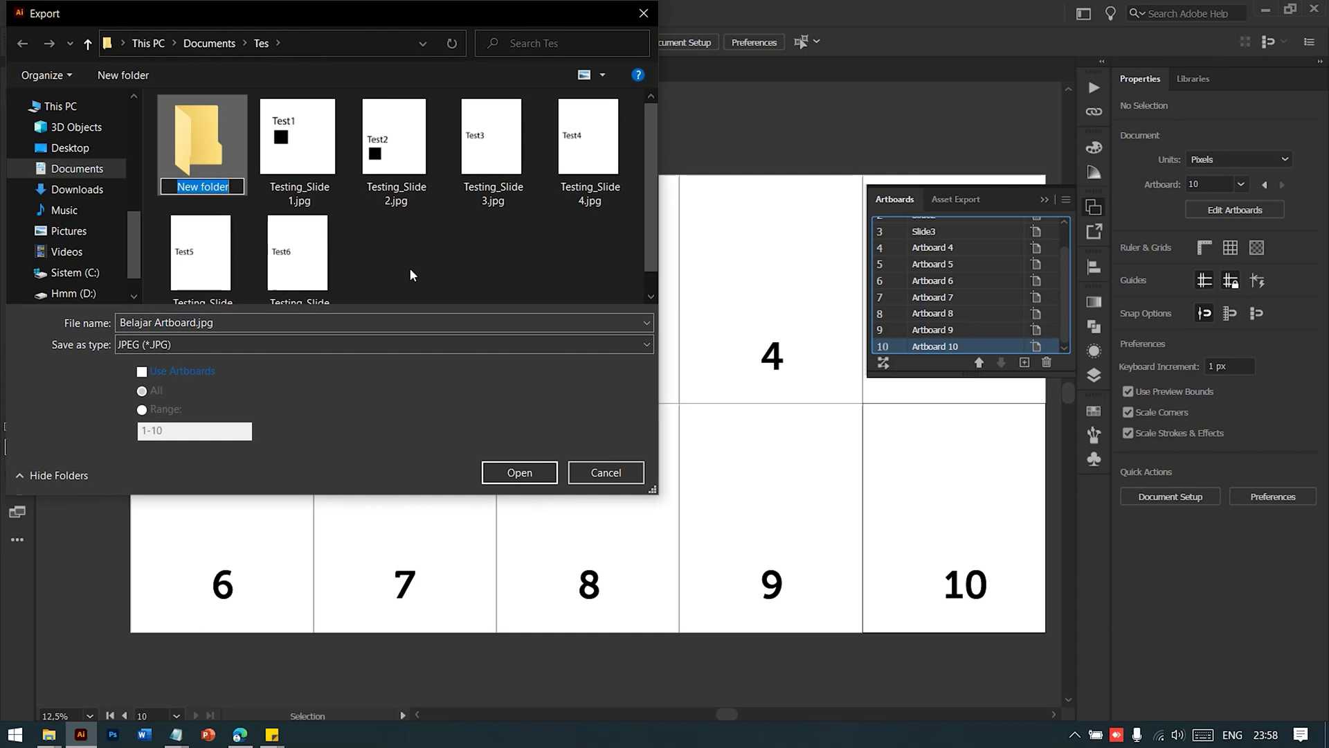
pyautogui.write('Artboar')
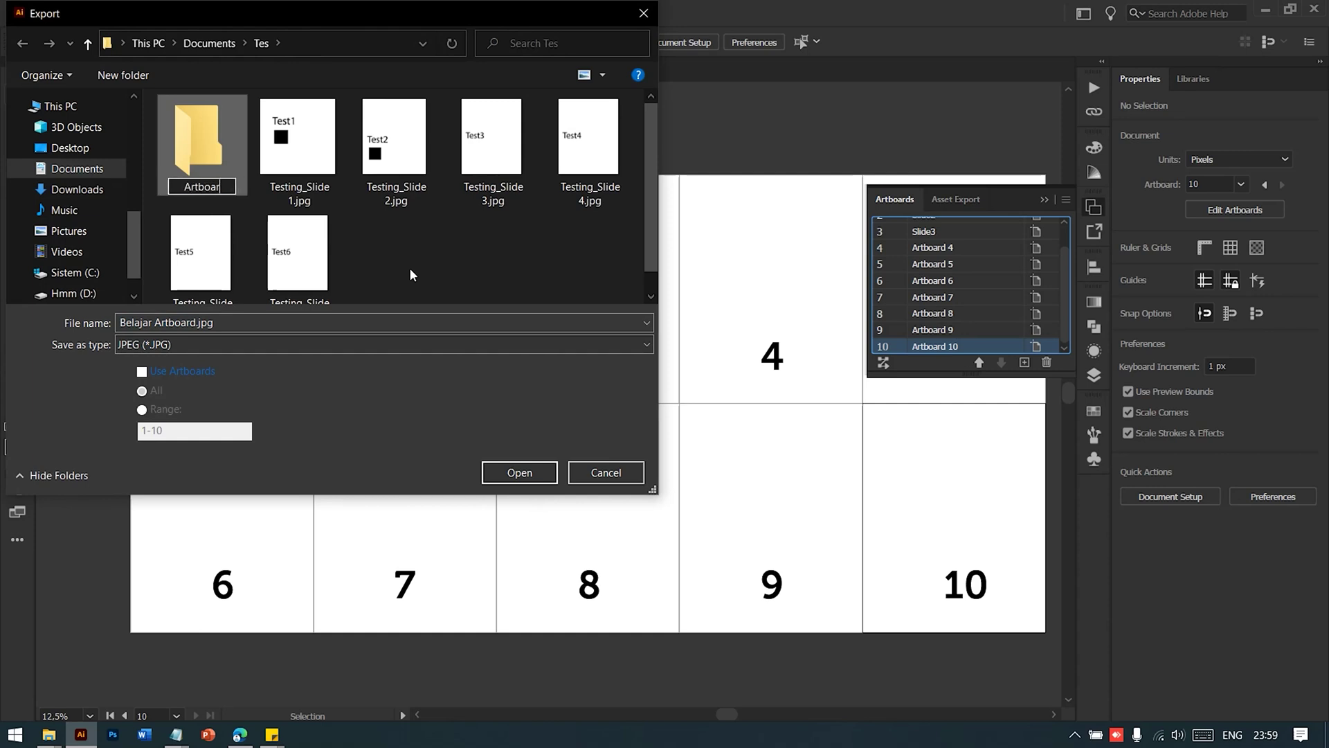
pyautogui.write('d')
pyautogui.press('Return')
pyautogui.press('Return')
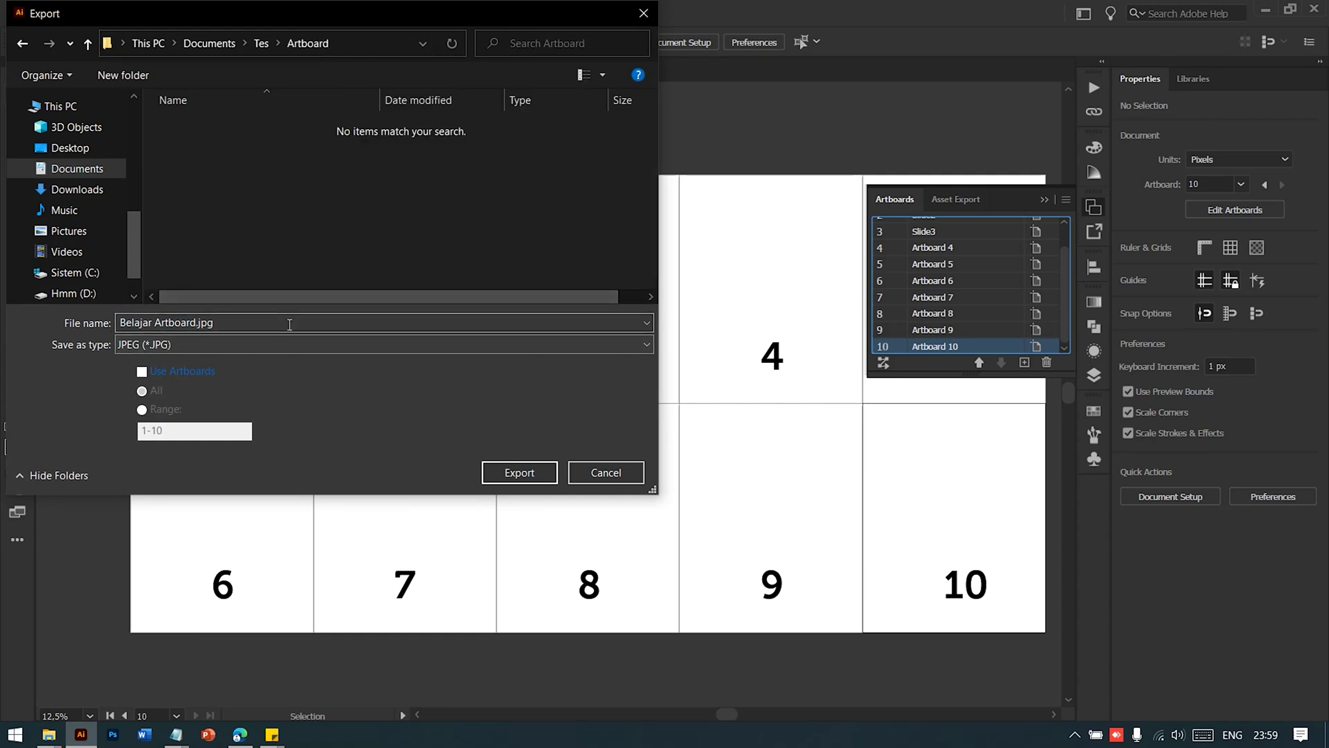
# - Export as JPEG with Use Artboards ticked and the range set to All
pyautogui.click(213, 324)
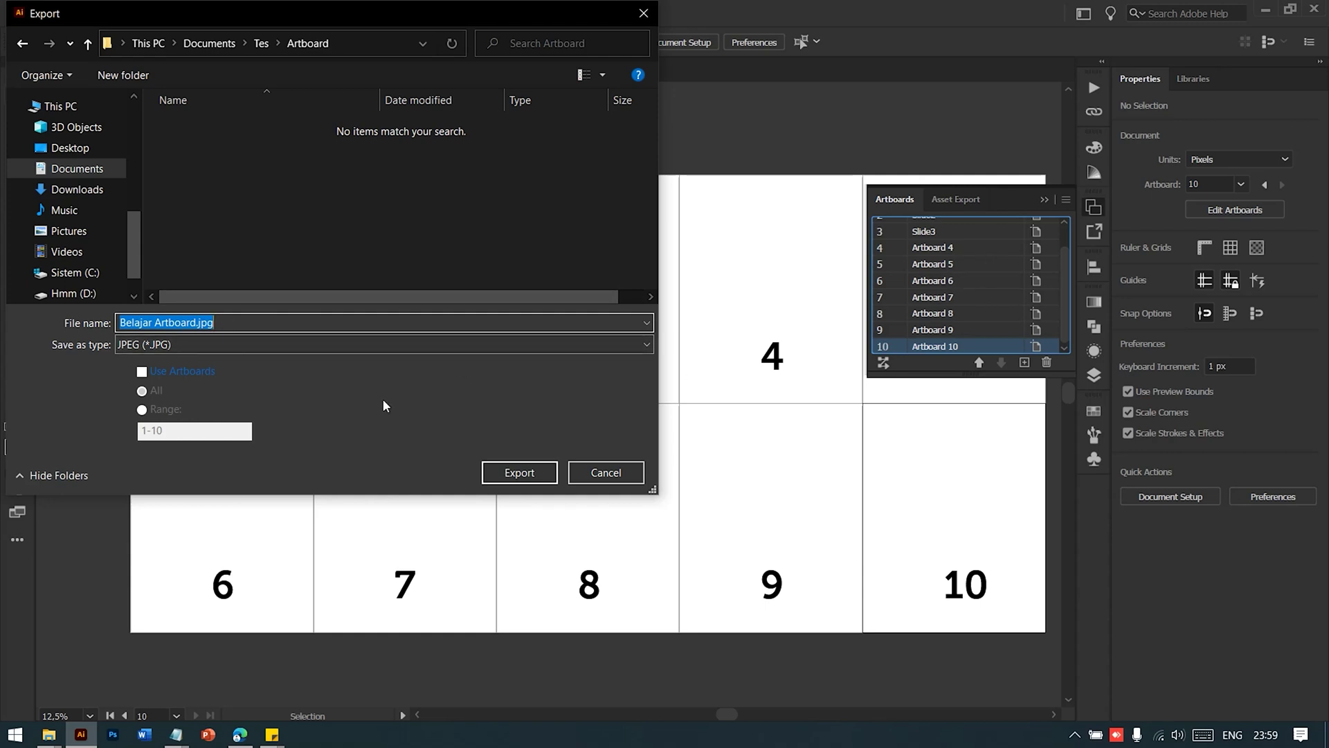
pyautogui.click(227, 346)
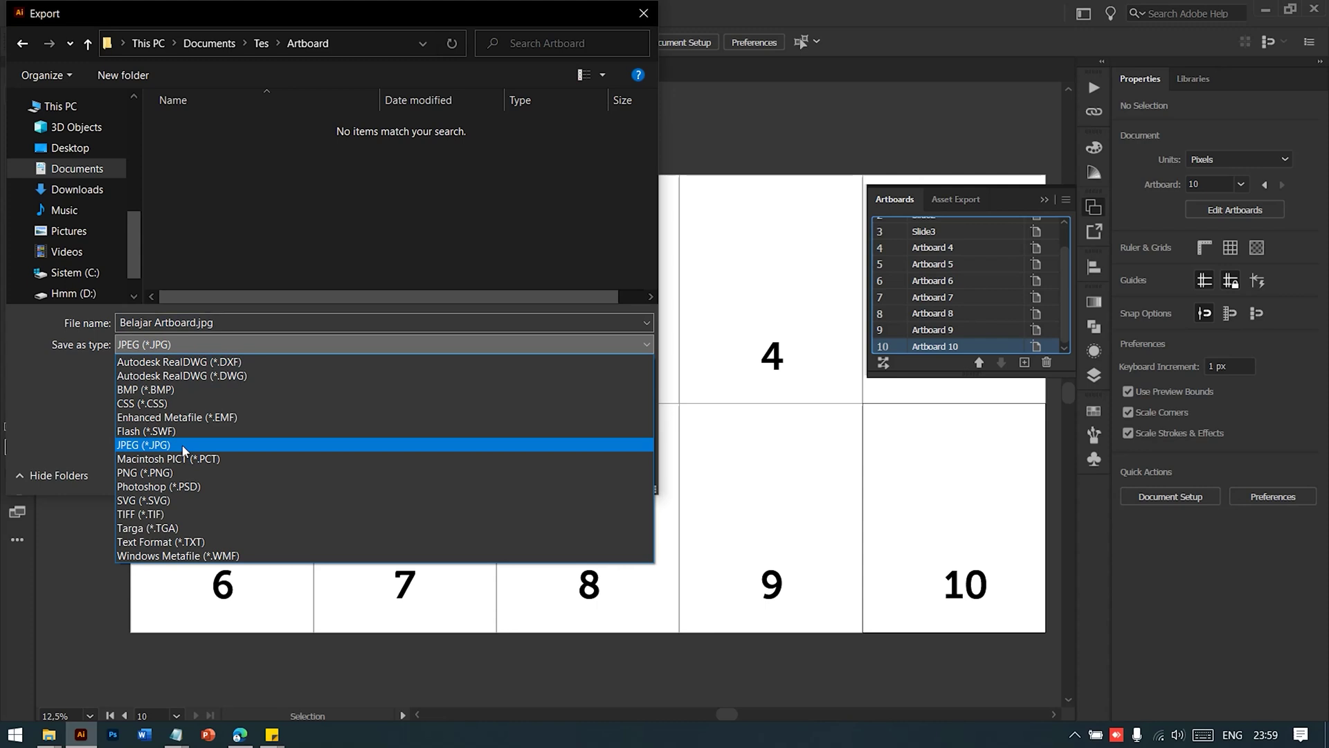
pyautogui.click(261, 215)
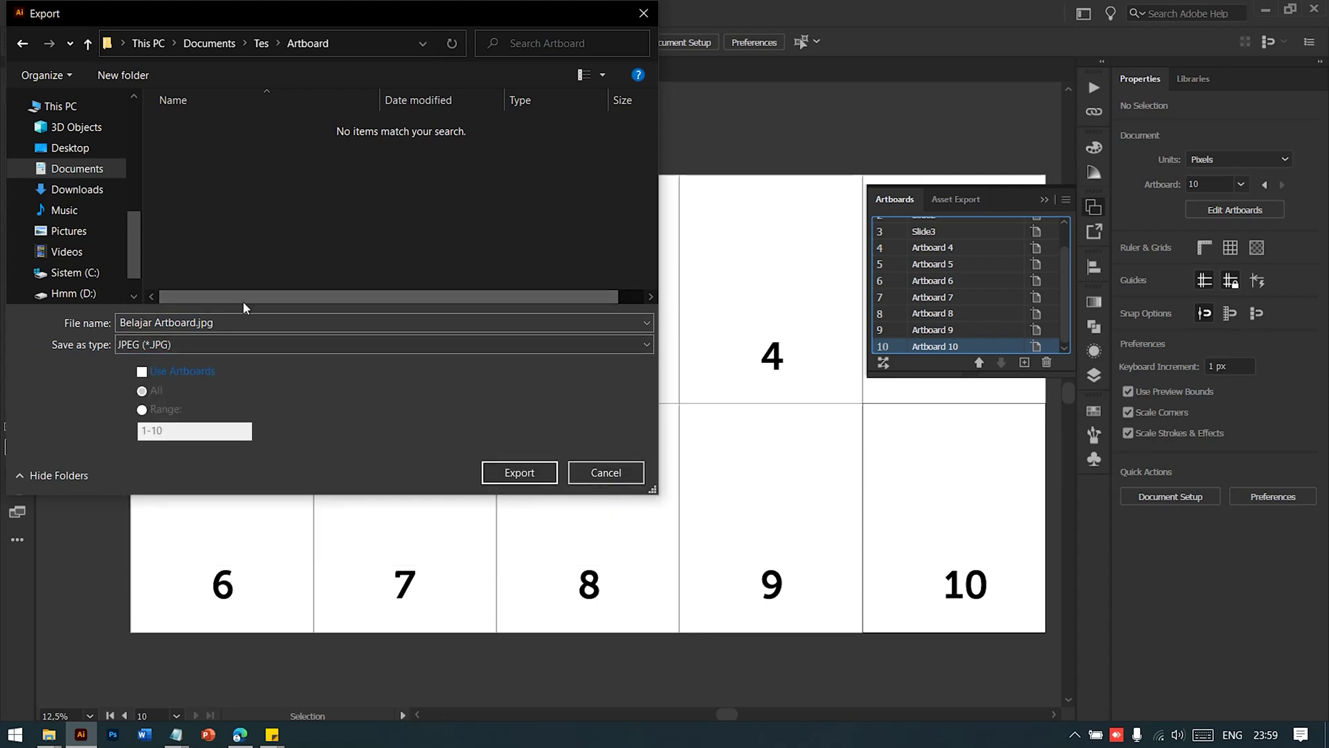
pyautogui.click(200, 372)
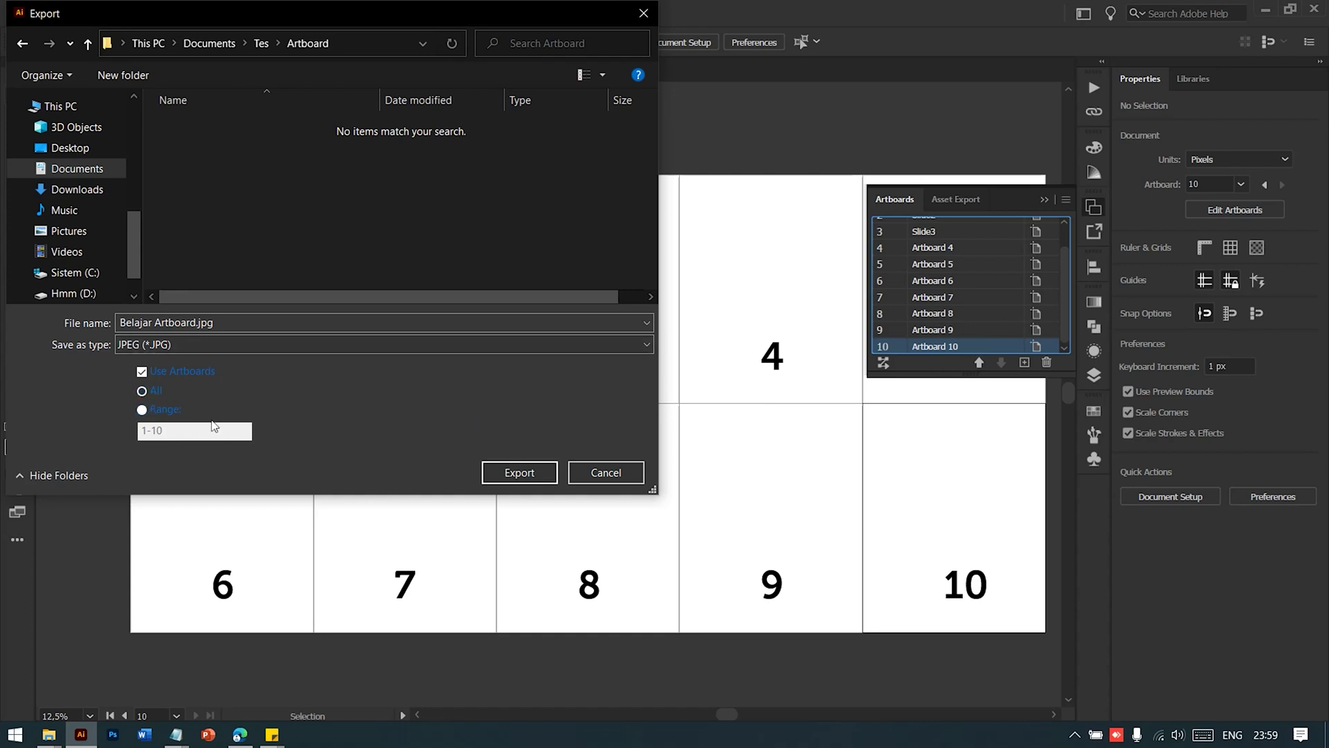
pyautogui.click(171, 410)
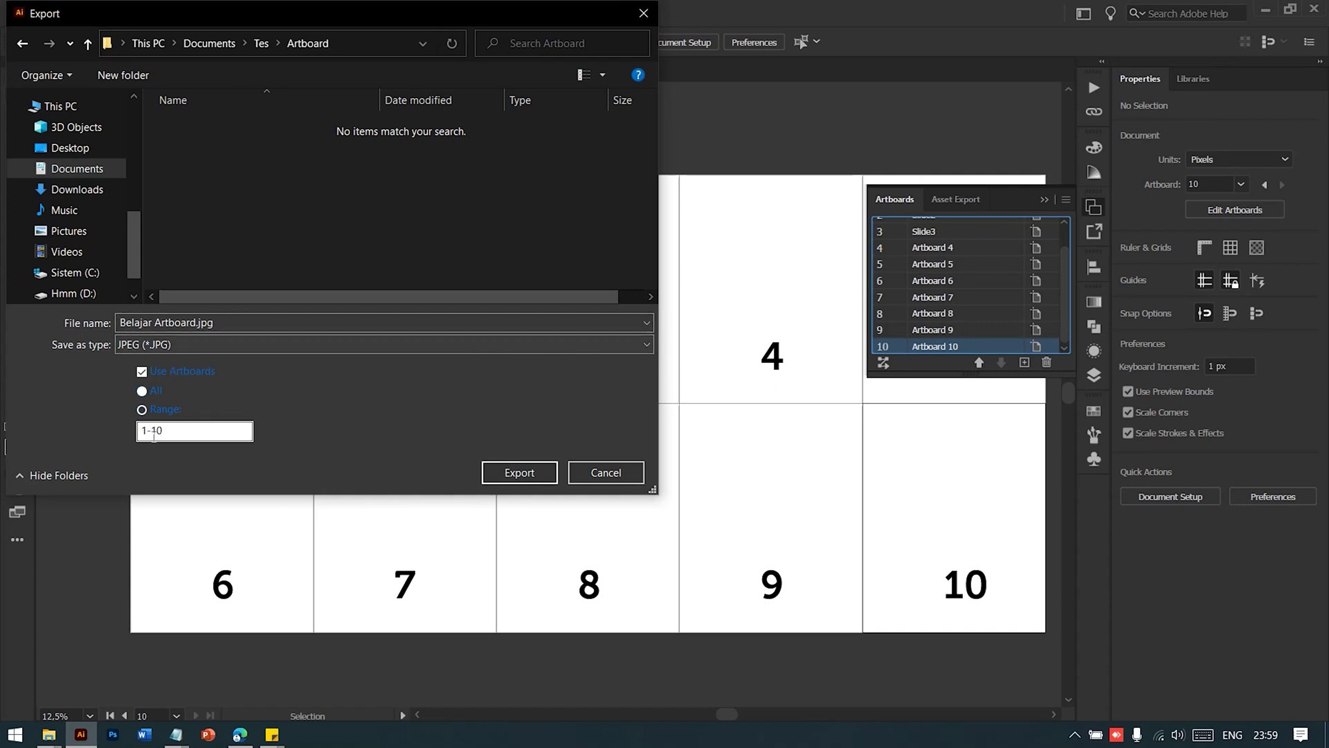
pyautogui.click(142, 391)
pyautogui.click(530, 476)
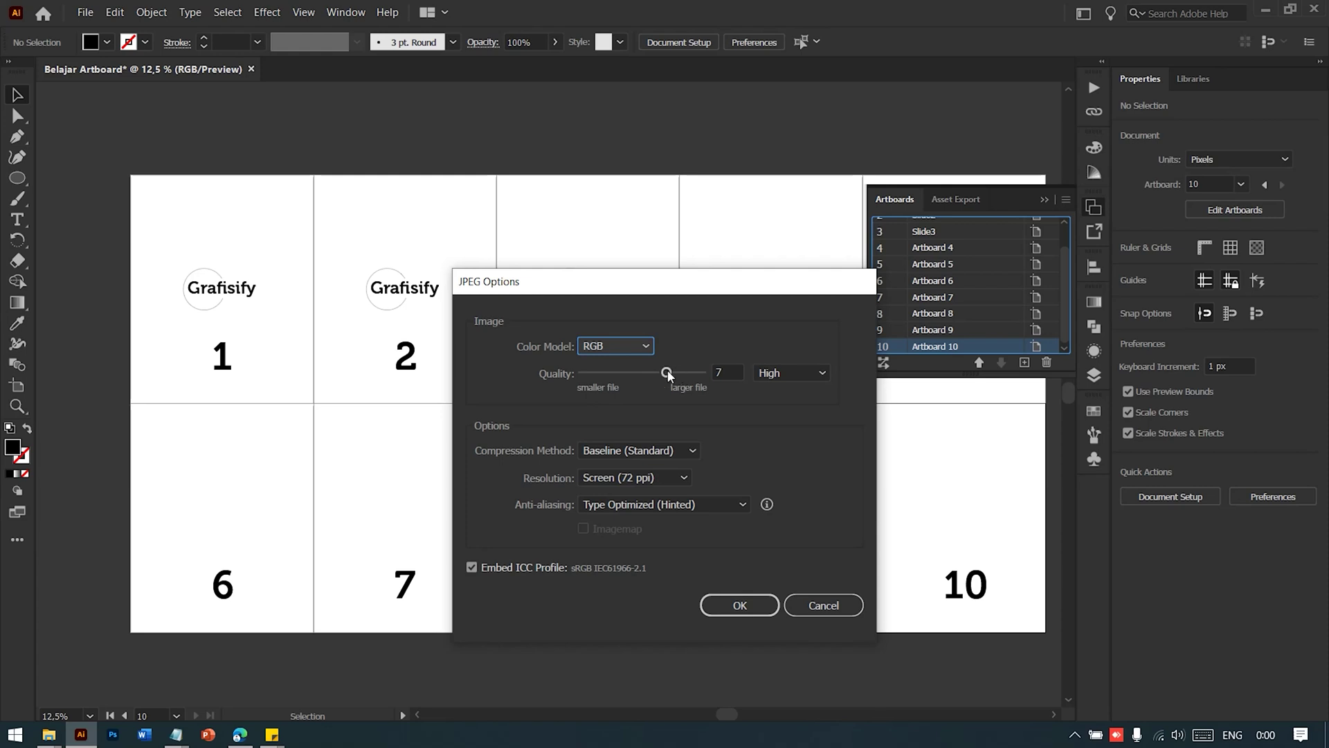
# - Accept the JPEG options at High quality 7, RGB, 72 ppi
pyautogui.moveTo(667, 374)
pyautogui.mouseDown()
pyautogui.moveTo(686, 378)
pyautogui.moveTo(665, 375)
pyautogui.mouseUp()
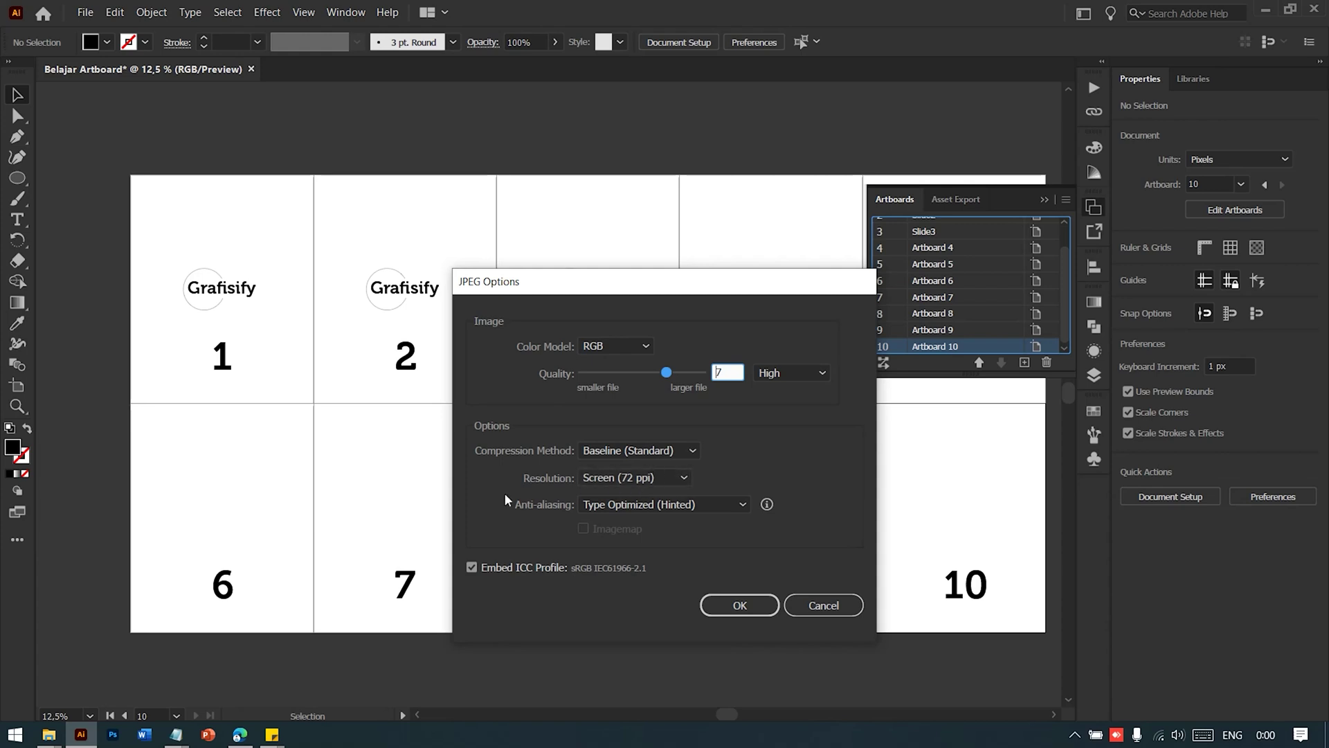
pyautogui.click(733, 603)
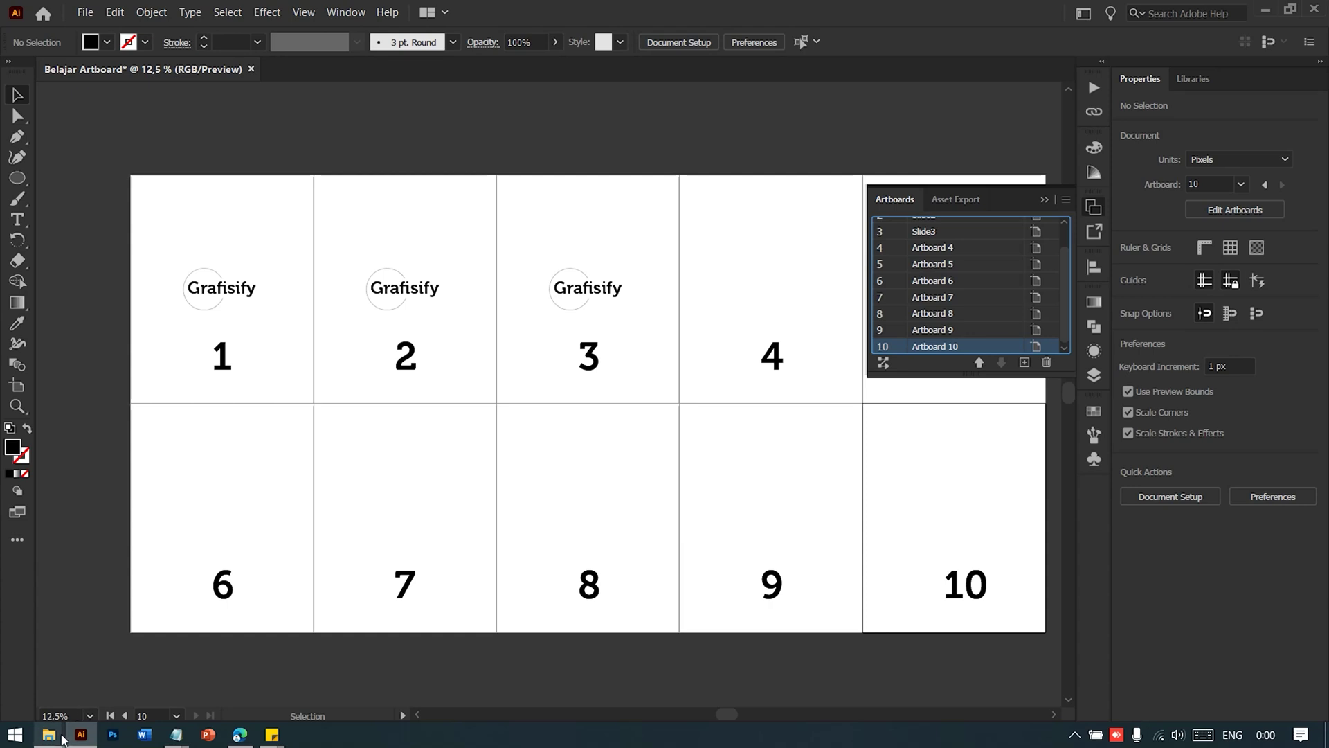
# - In File Explorer, check the Artboard folder's ten JPGs, Belajar Artboard_Slide1–3 and -04 to -10
pyautogui.moveTo(49, 734)
pyautogui.click(70, 665)
pyautogui.doubleClick(332, 270)
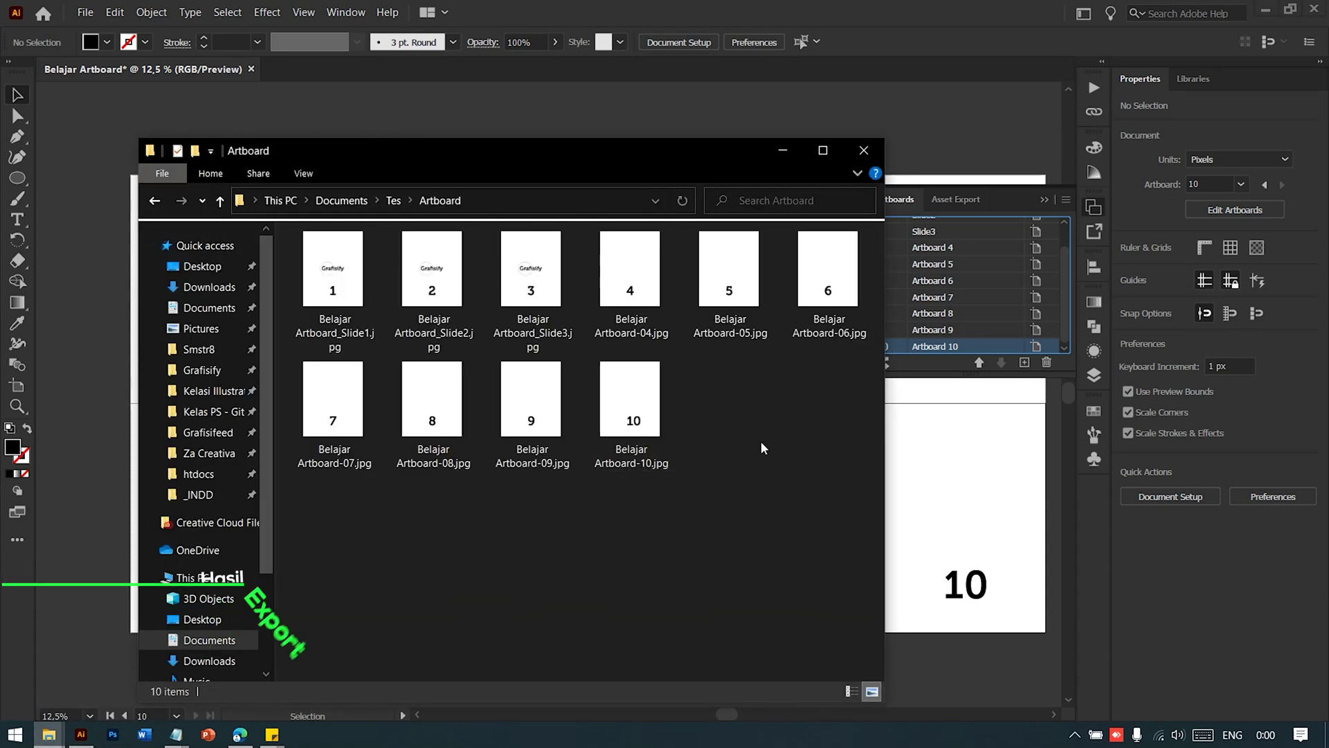
pyautogui.scroll(1, 708, 430)
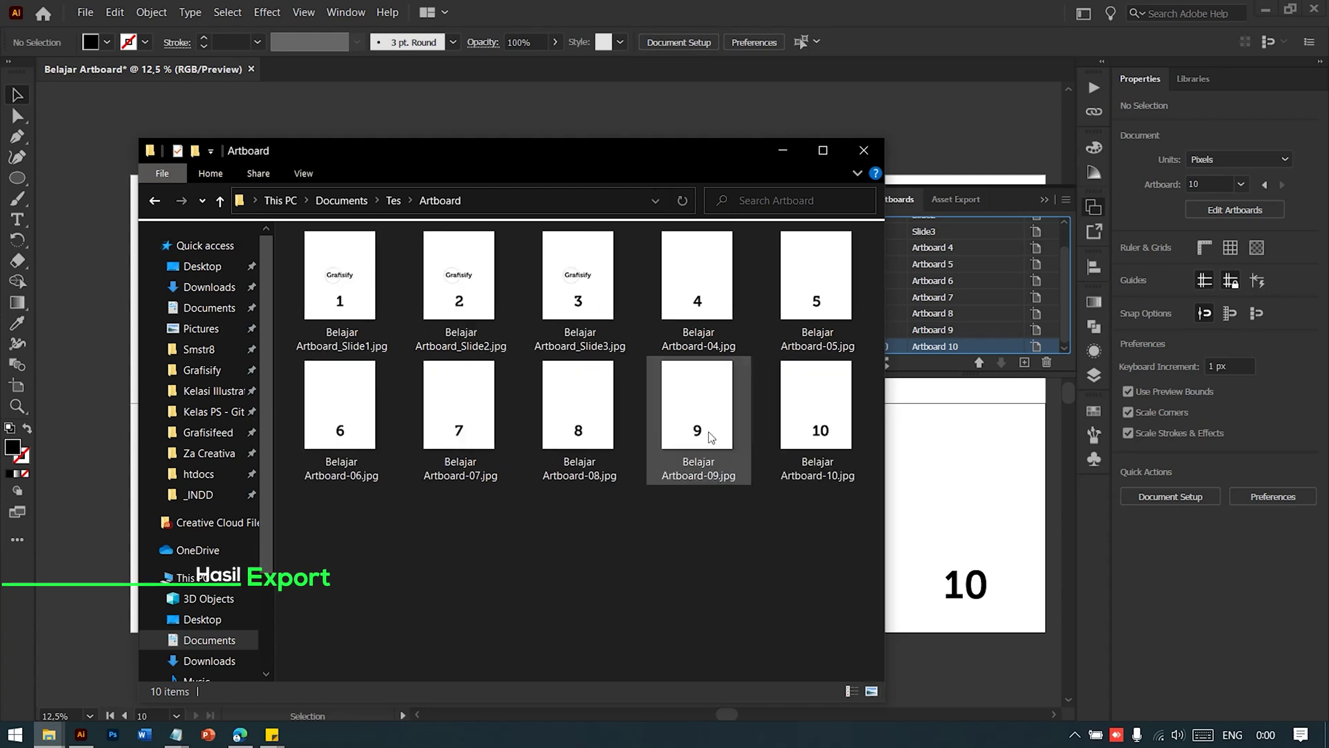
pyautogui.click(941, 461)
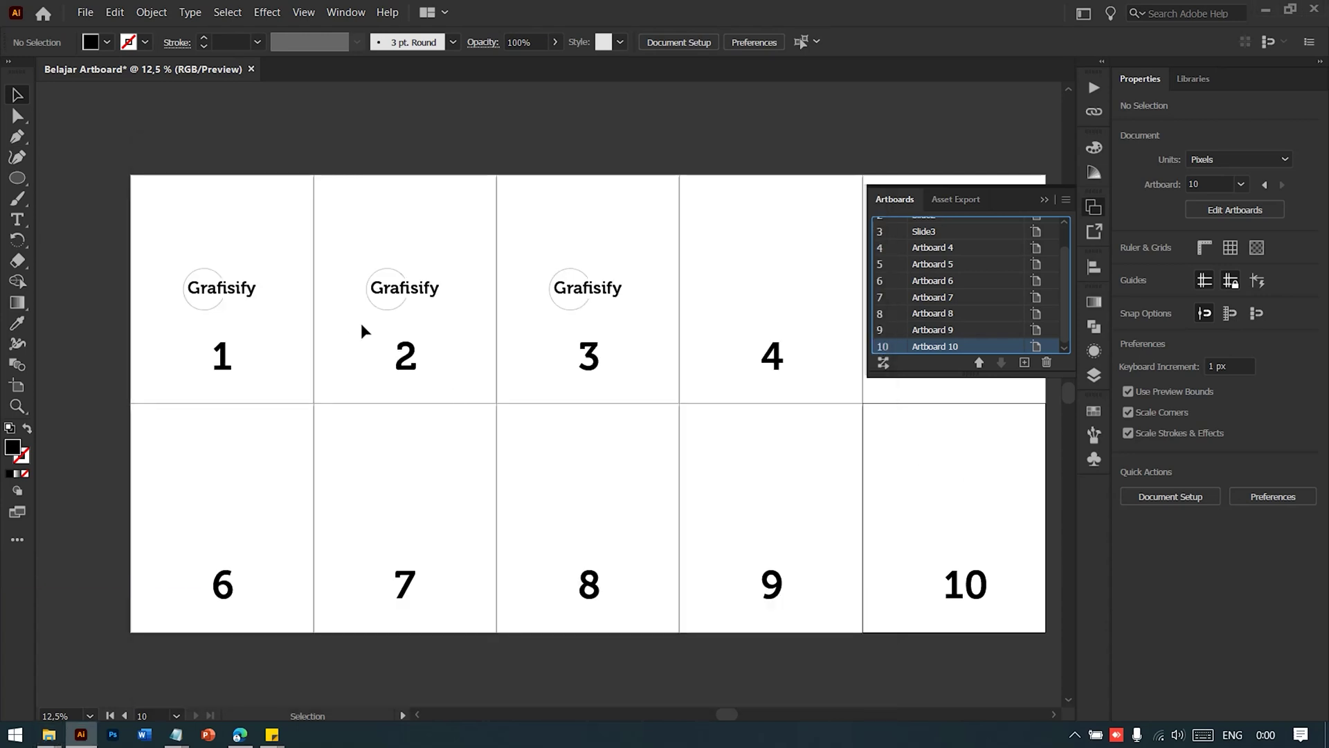
pyautogui.scroll(1, 232, 326)
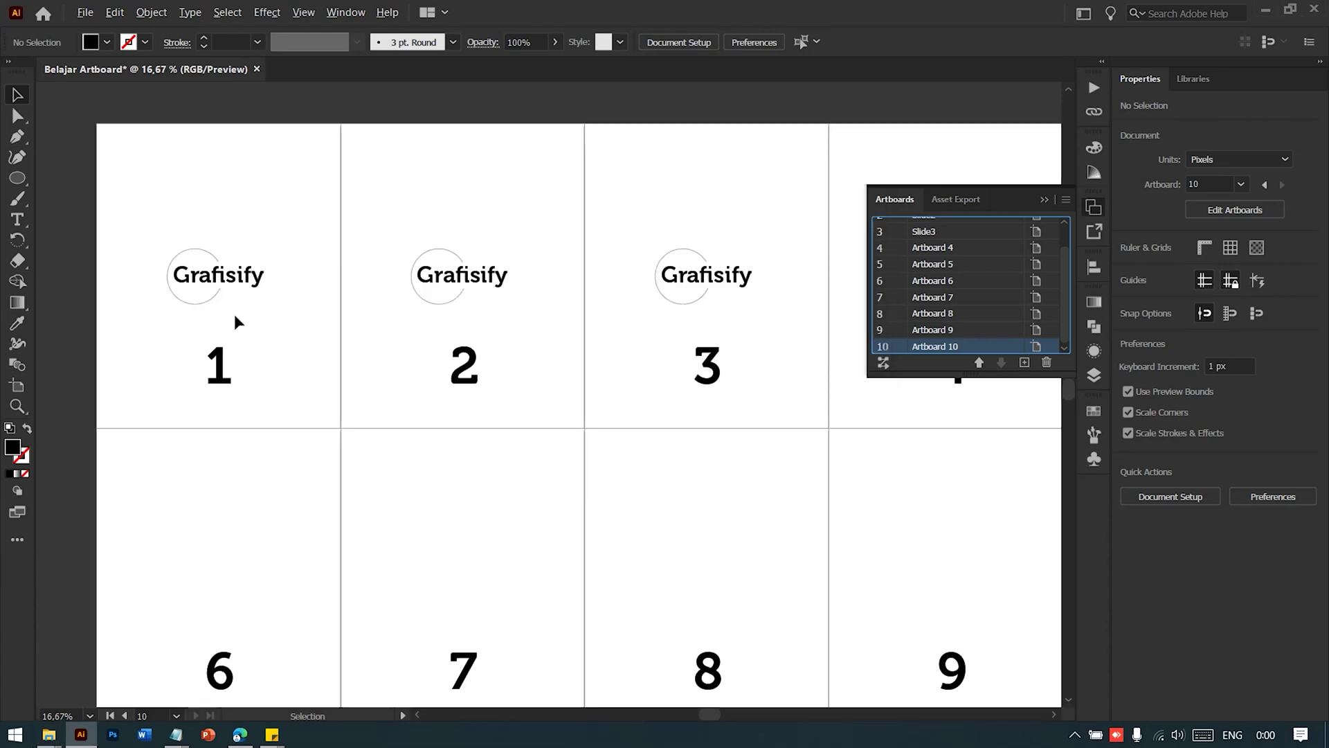
pyautogui.hotkey('alt', 'Tab')
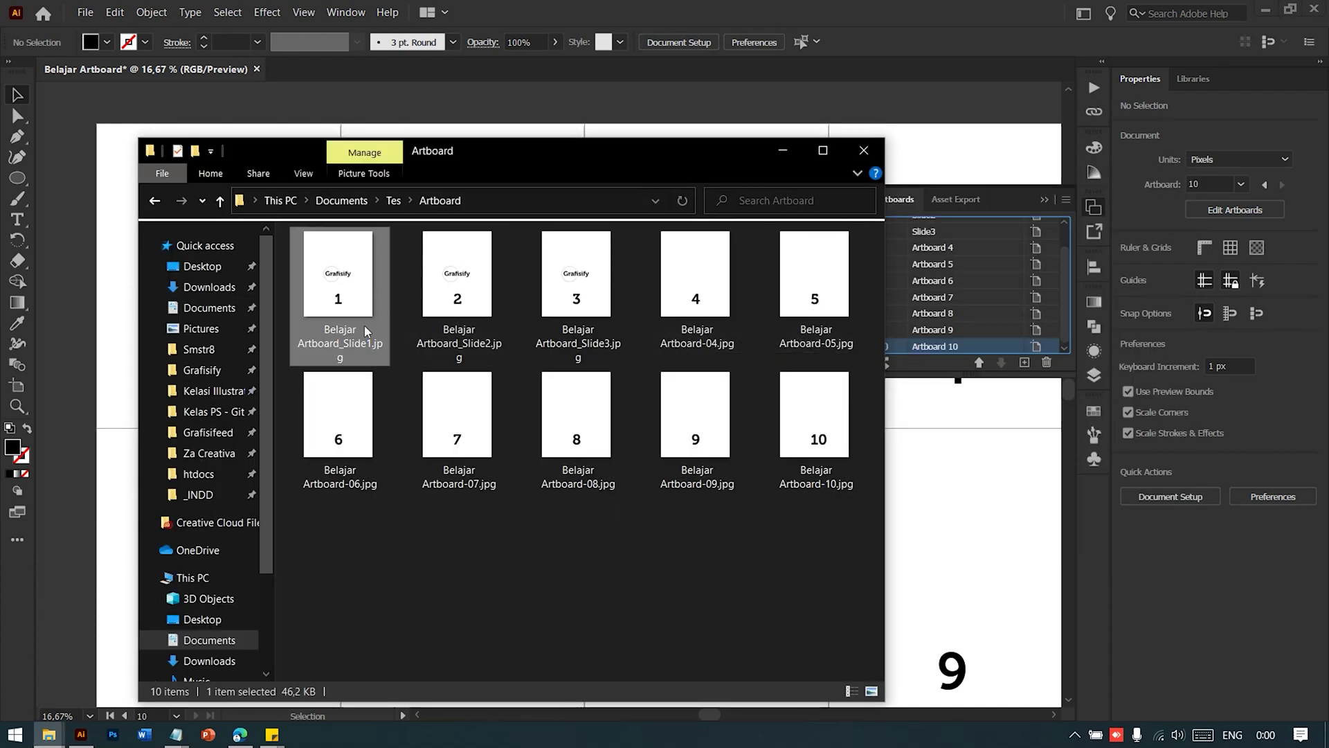
pyautogui.click(464, 355)
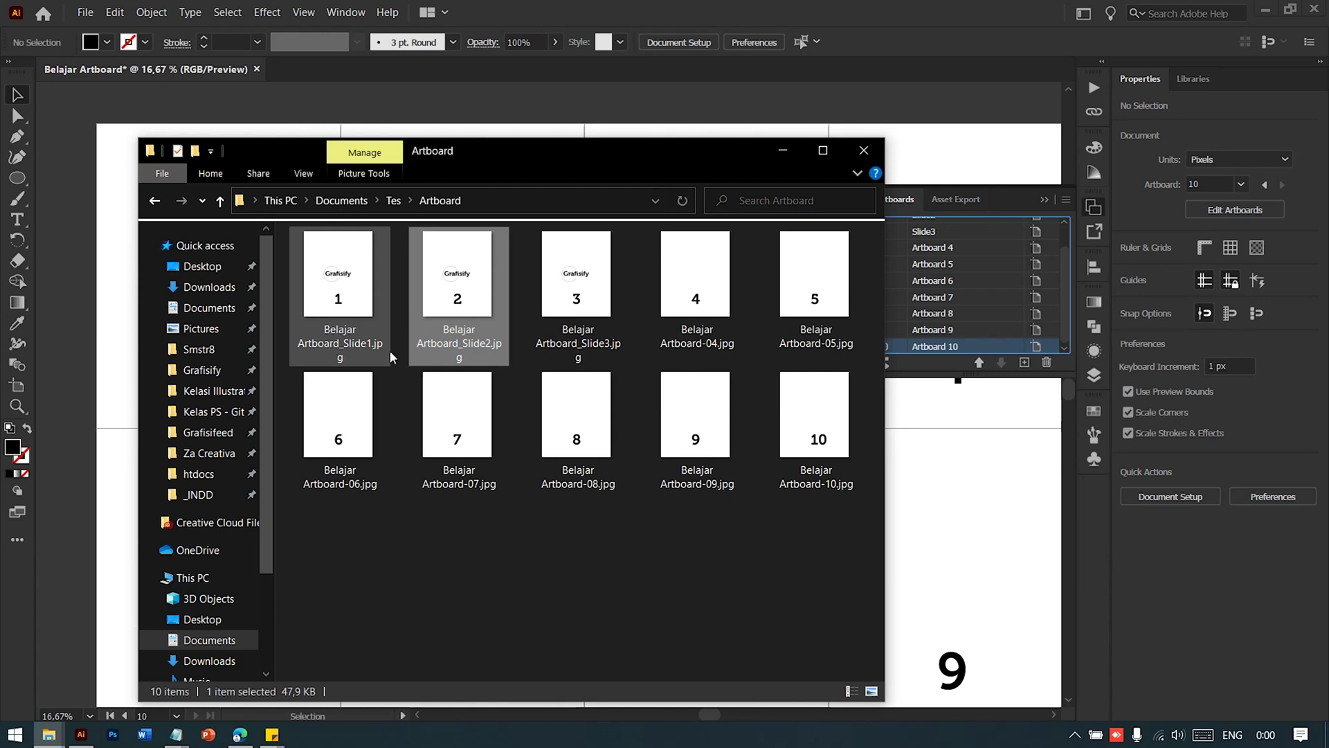
pyautogui.scroll(2, 961, 279)
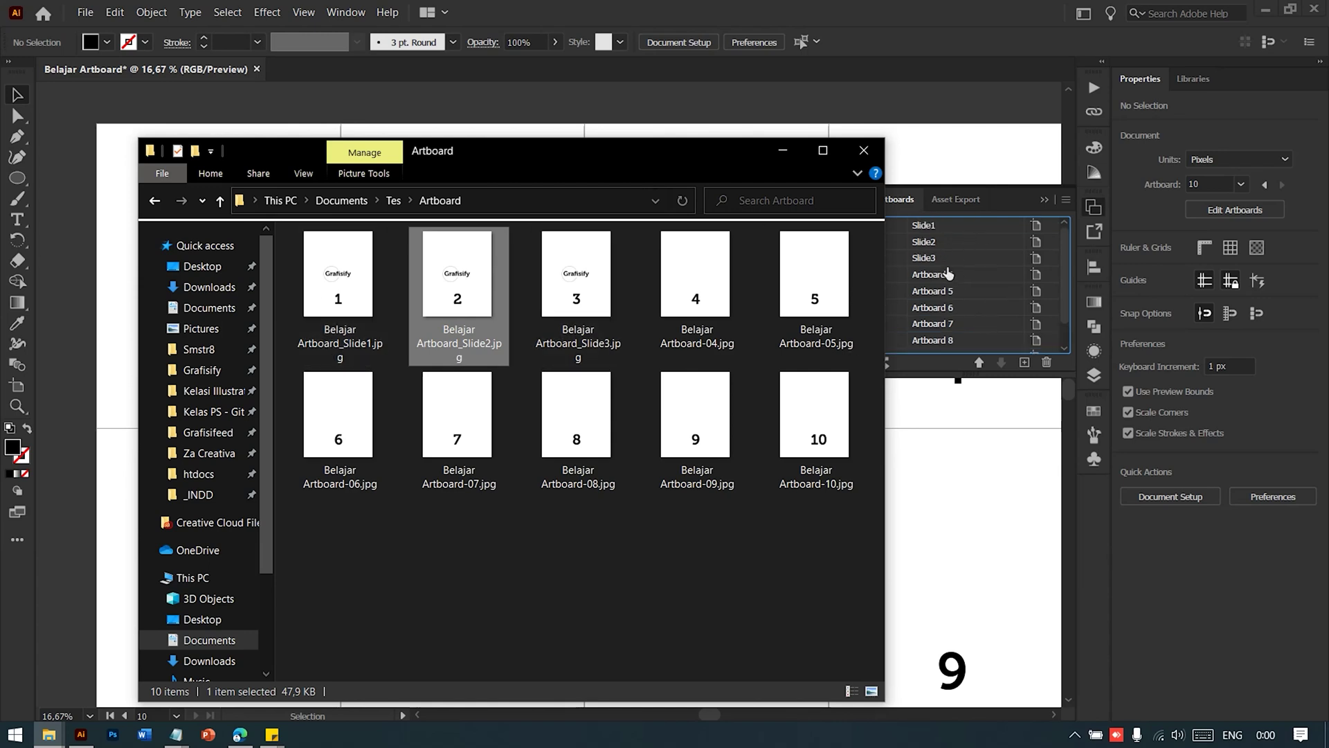
pyautogui.click(341, 291)
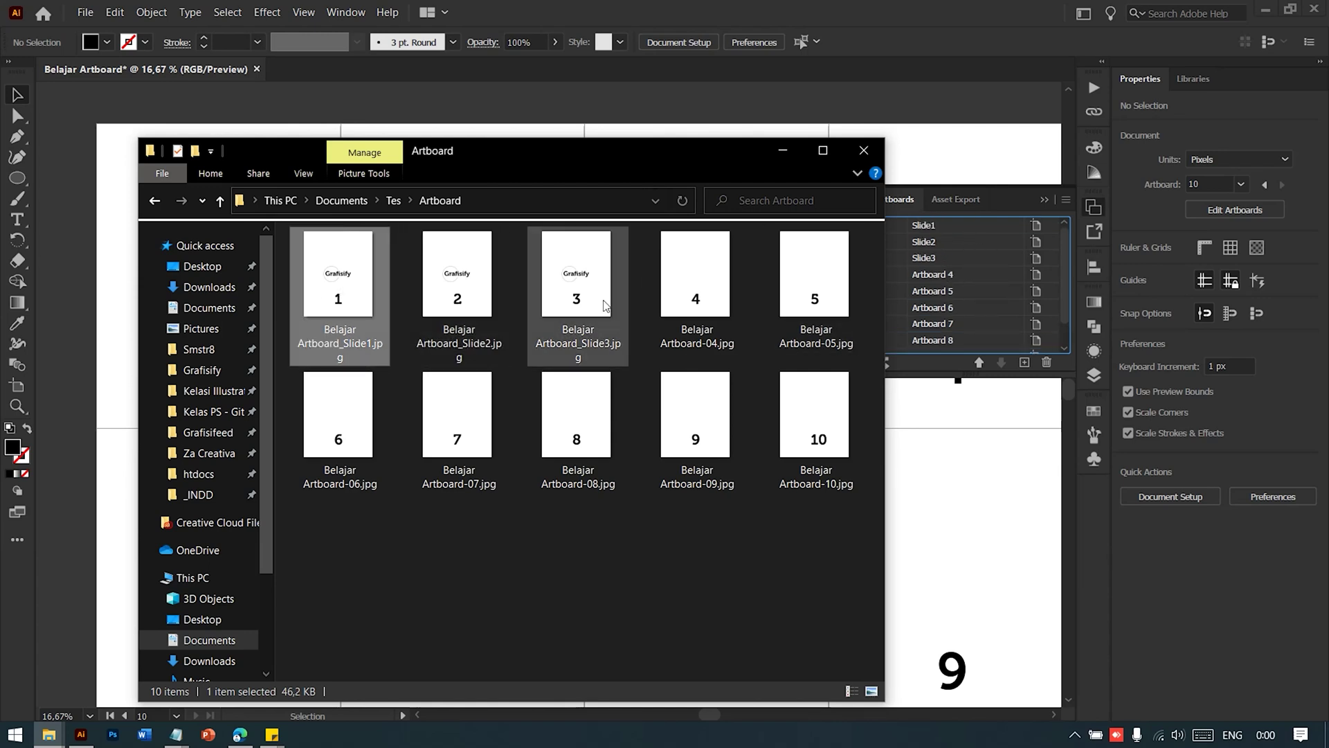
pyautogui.click(578, 291)
pyautogui.moveTo(539, 171); pyautogui.dragTo(516, 126)
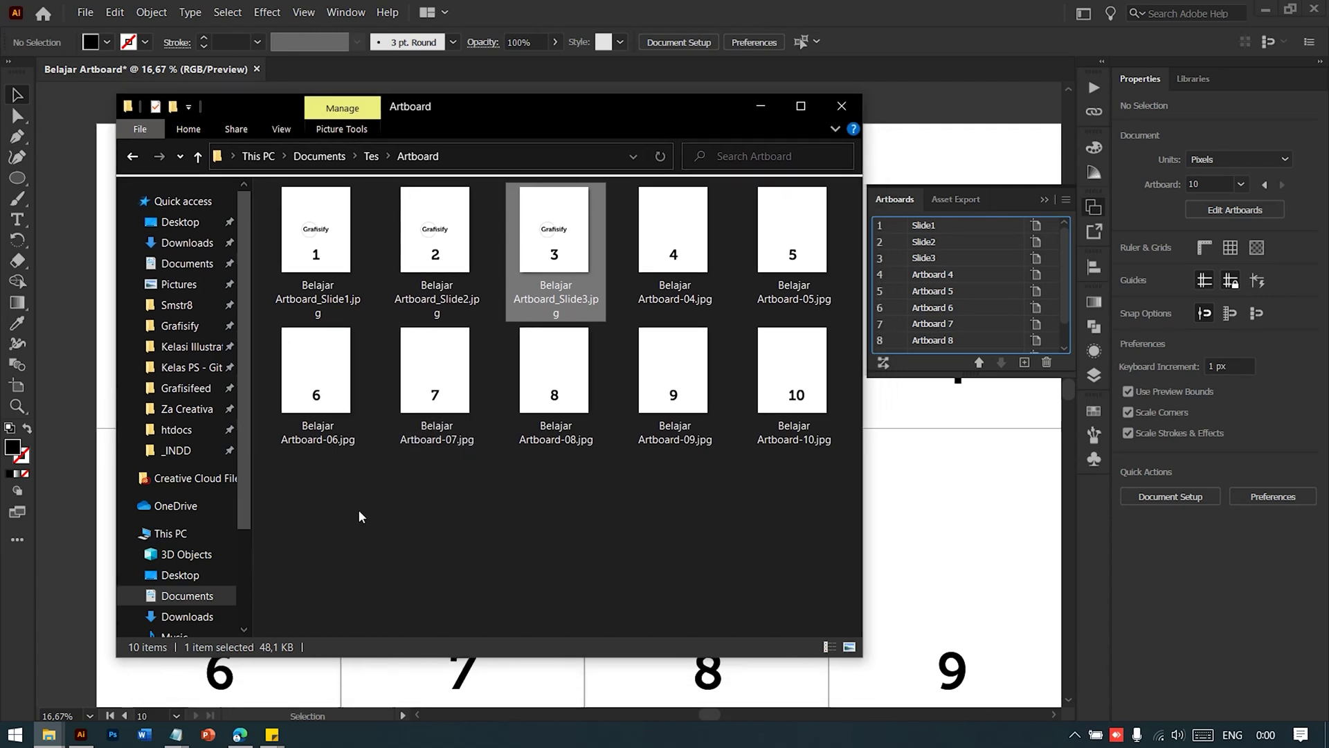
# - Marquee-select the Grafisify logo on artboard 3 and delete it
pyautogui.click(906, 107)
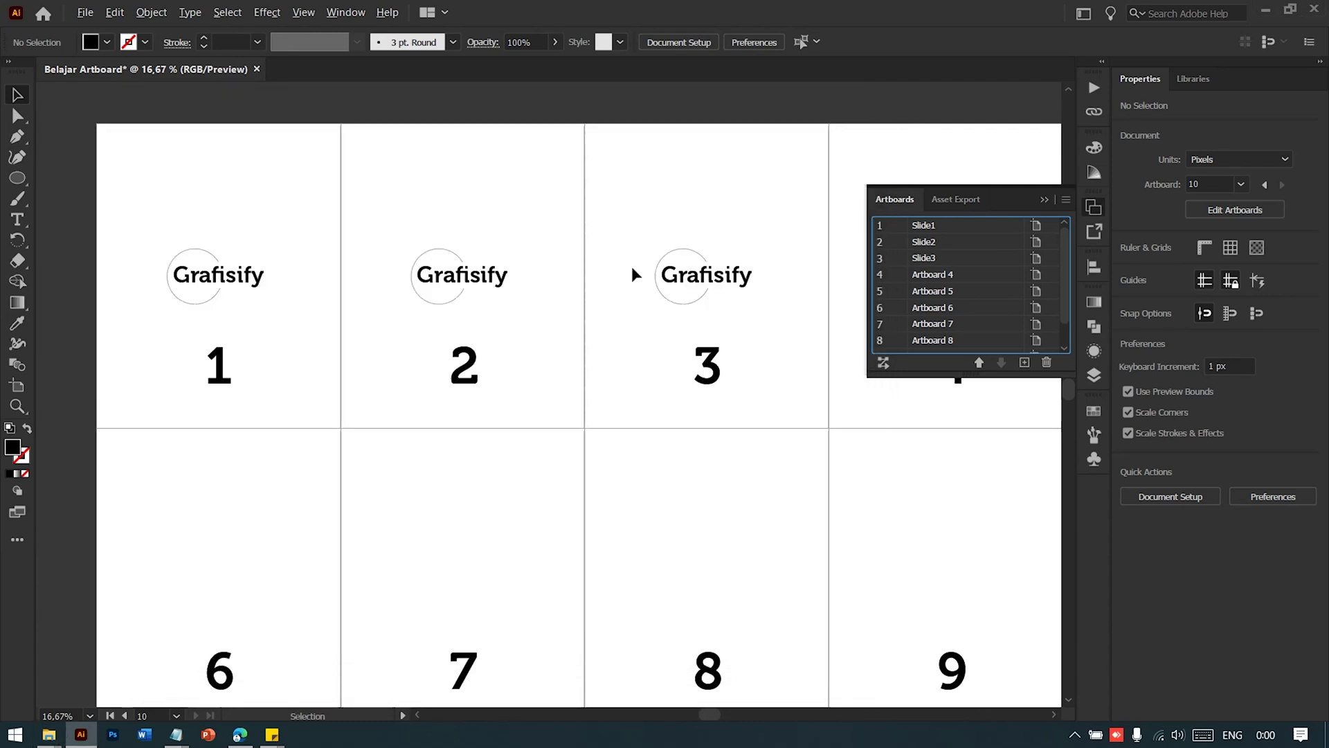
pyautogui.keyDown('alt'); pyautogui.scroll(-1, 311, 383); pyautogui.keyUp('alt')
pyautogui.keyDown('ctrl'); pyautogui.hscroll(2, 309, 385); pyautogui.keyUp('ctrl')
pyautogui.keyDown('ctrl'); pyautogui.hscroll(1, 315, 412); pyautogui.keyUp('ctrl')
pyautogui.keyDown('ctrl'); pyautogui.hscroll(-1, 323, 434); pyautogui.keyUp('ctrl')
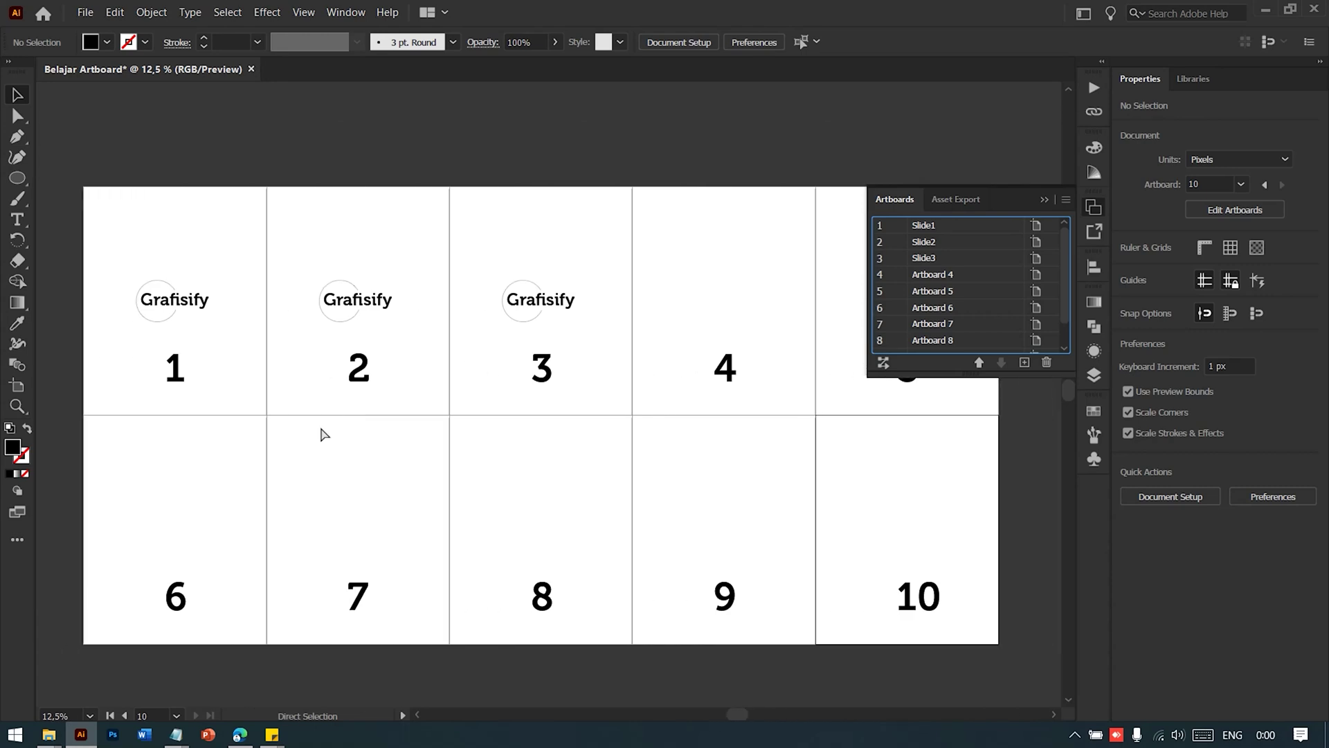
pyautogui.scroll(-1, 261, 457)
pyautogui.keyDown('ctrl'); pyautogui.hscroll(1, 261, 457); pyautogui.keyUp('ctrl')
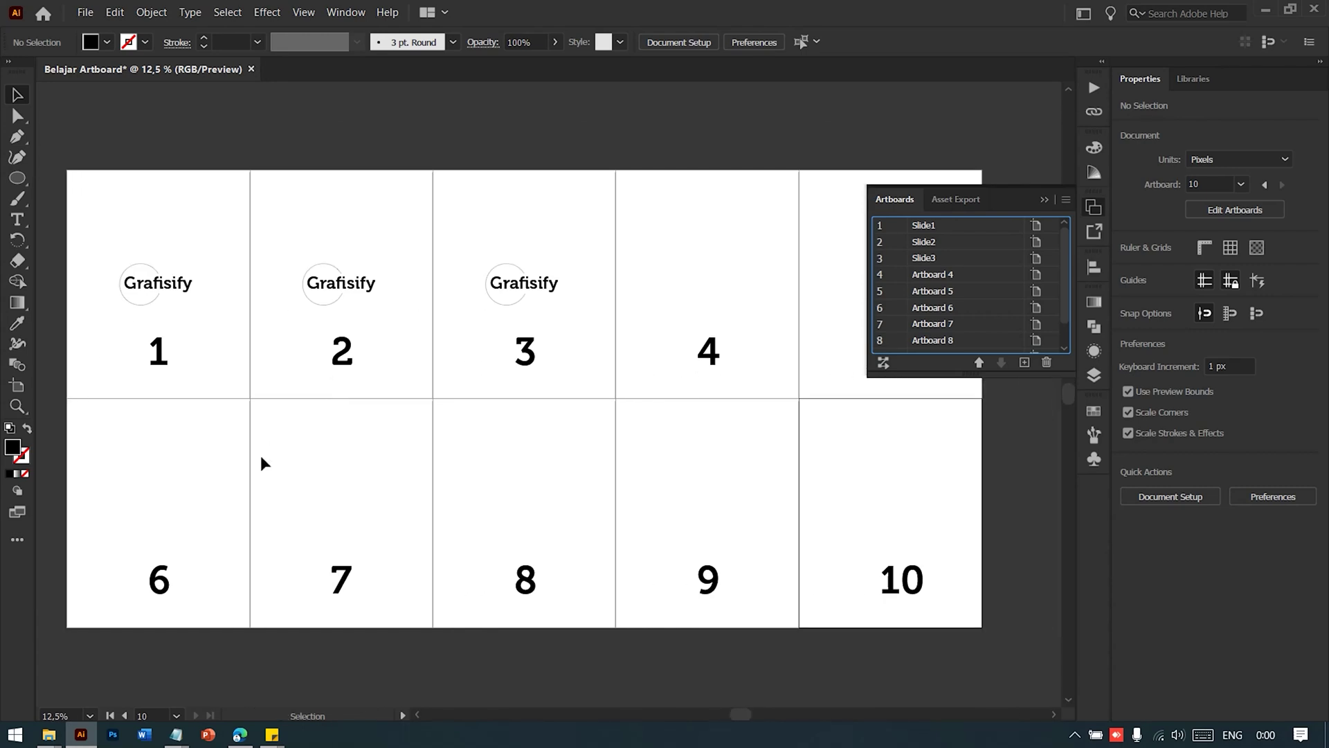
pyautogui.keyDown('ctrl'); pyautogui.hscroll(-2, 207, 473); pyautogui.keyUp('ctrl')
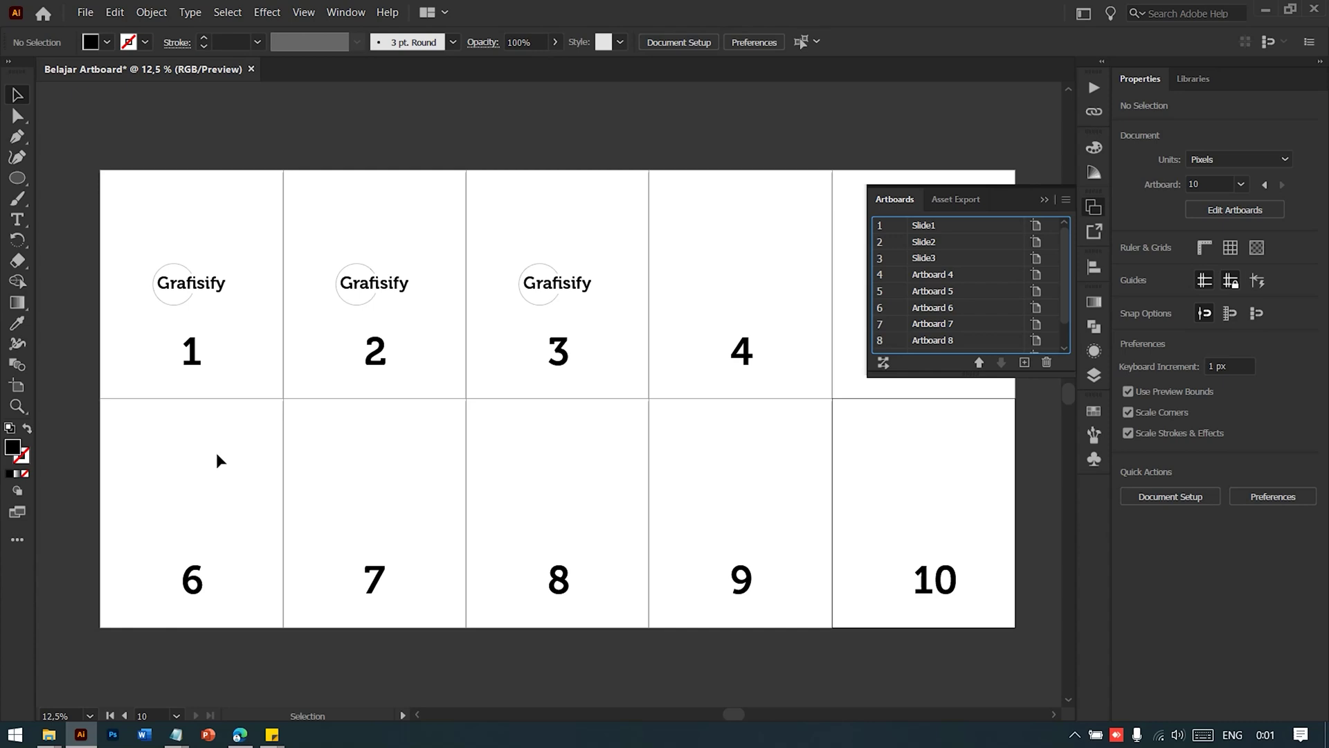
pyautogui.moveTo(615, 237); pyautogui.dragTo(514, 296)
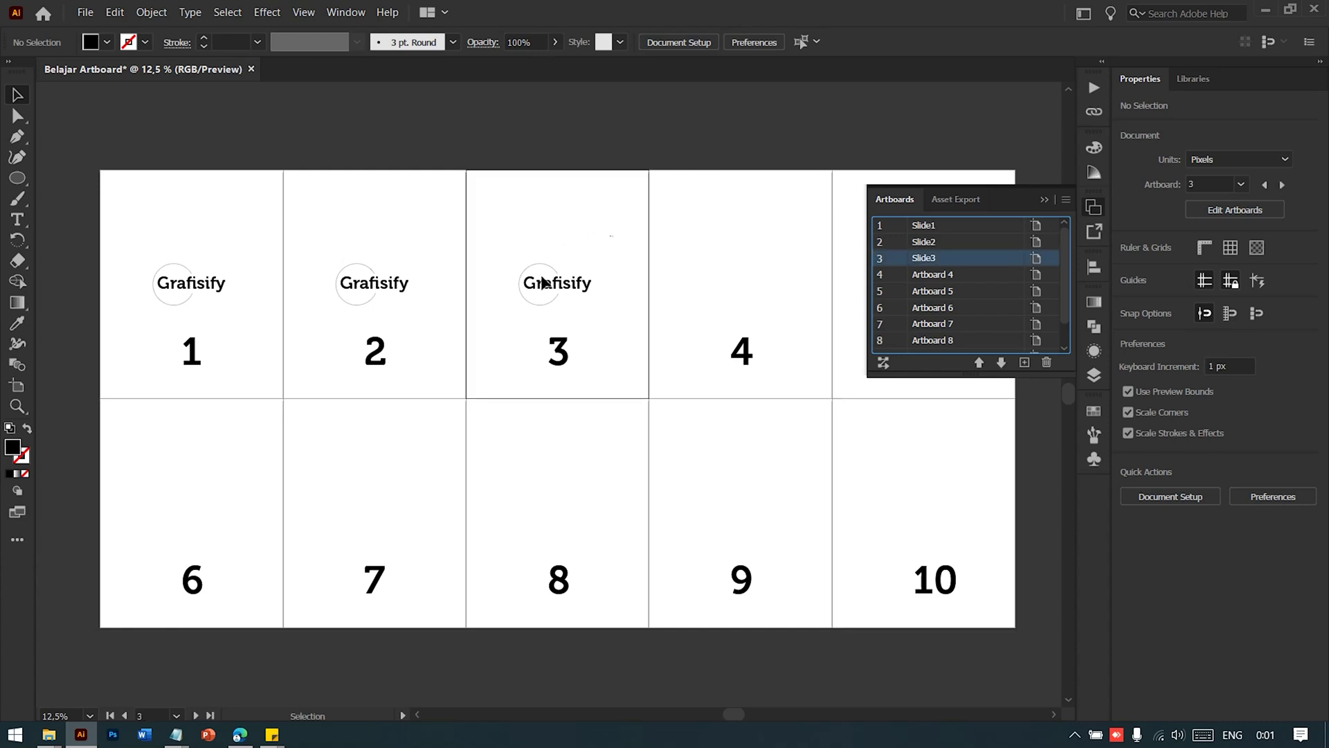
pyautogui.press('Delete')
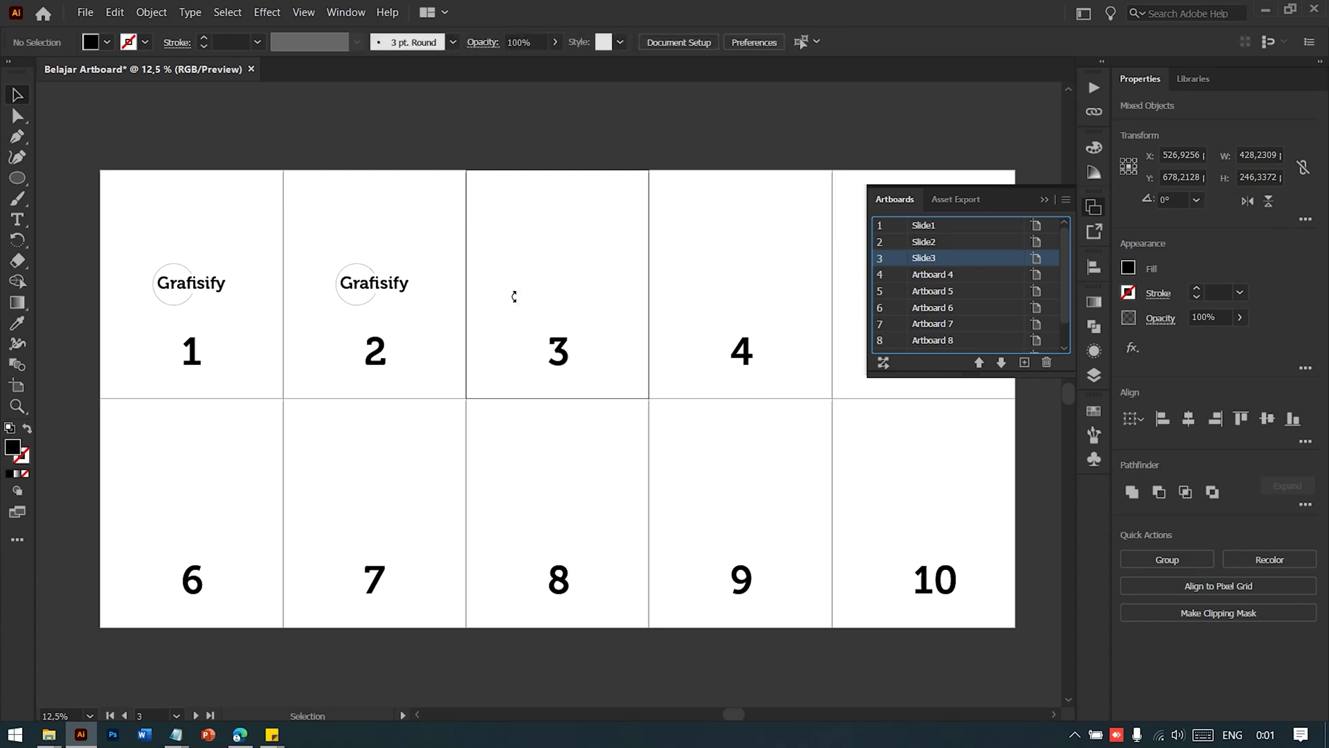
pyautogui.moveTo(427, 254)
pyautogui.mouseDown()
pyautogui.moveTo(373, 285)
pyautogui.moveTo(256, 301)
pyautogui.mouseUp()
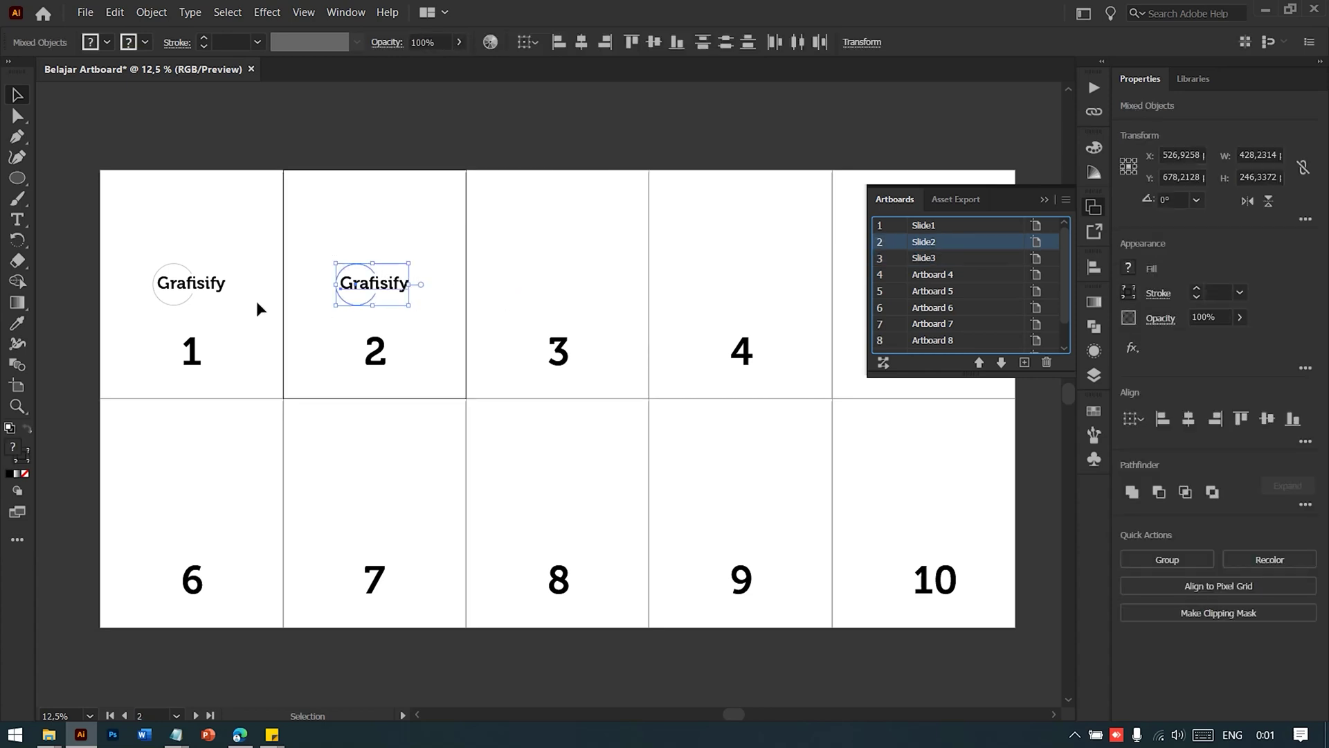